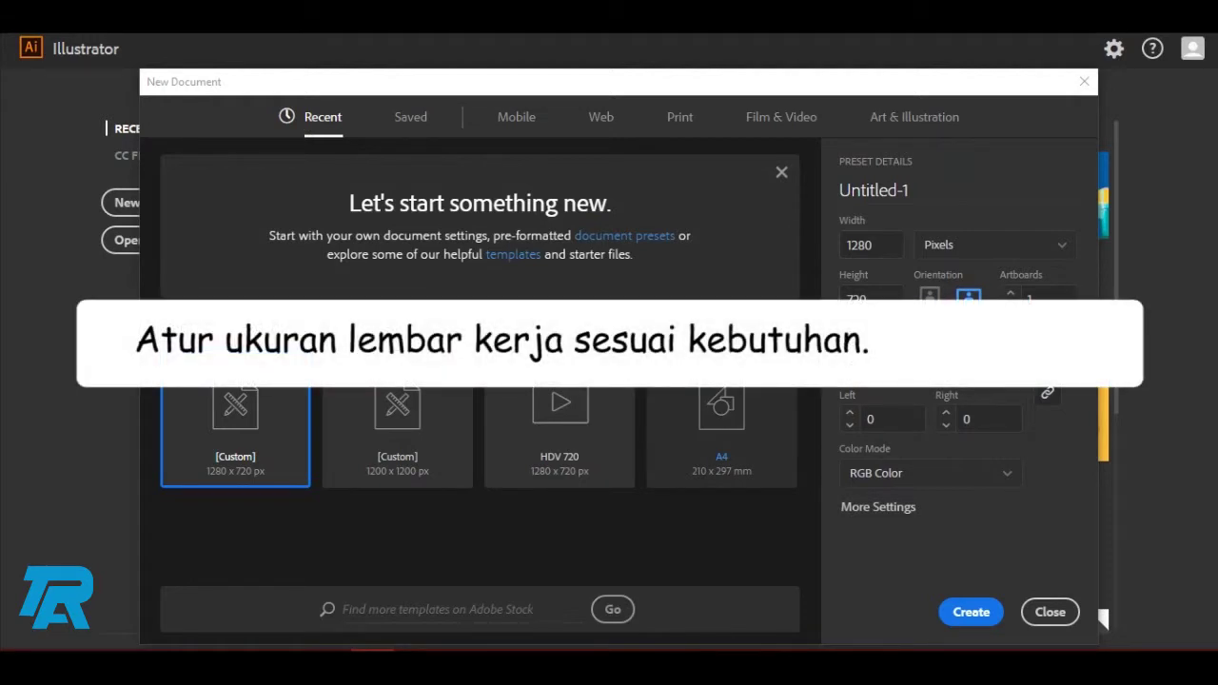
Create a new 1200 × 1200 px document from the square Custom preset.
click(429, 457)
key(Tab)
key(Tab)
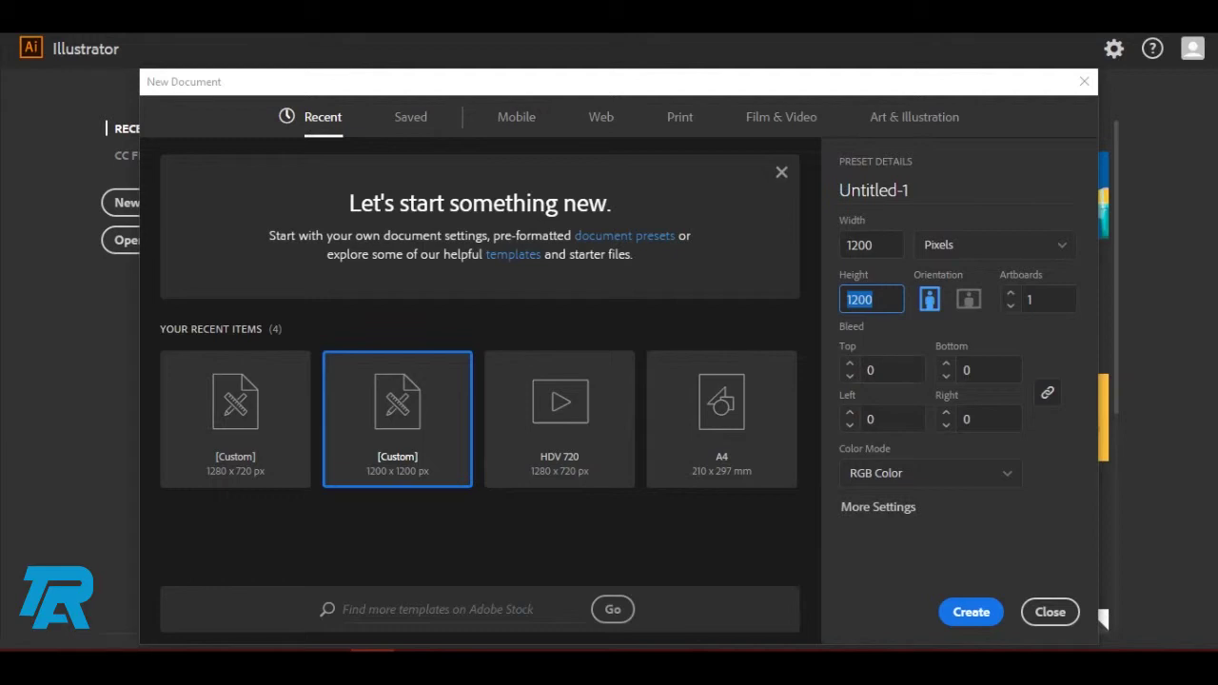
key(Return)
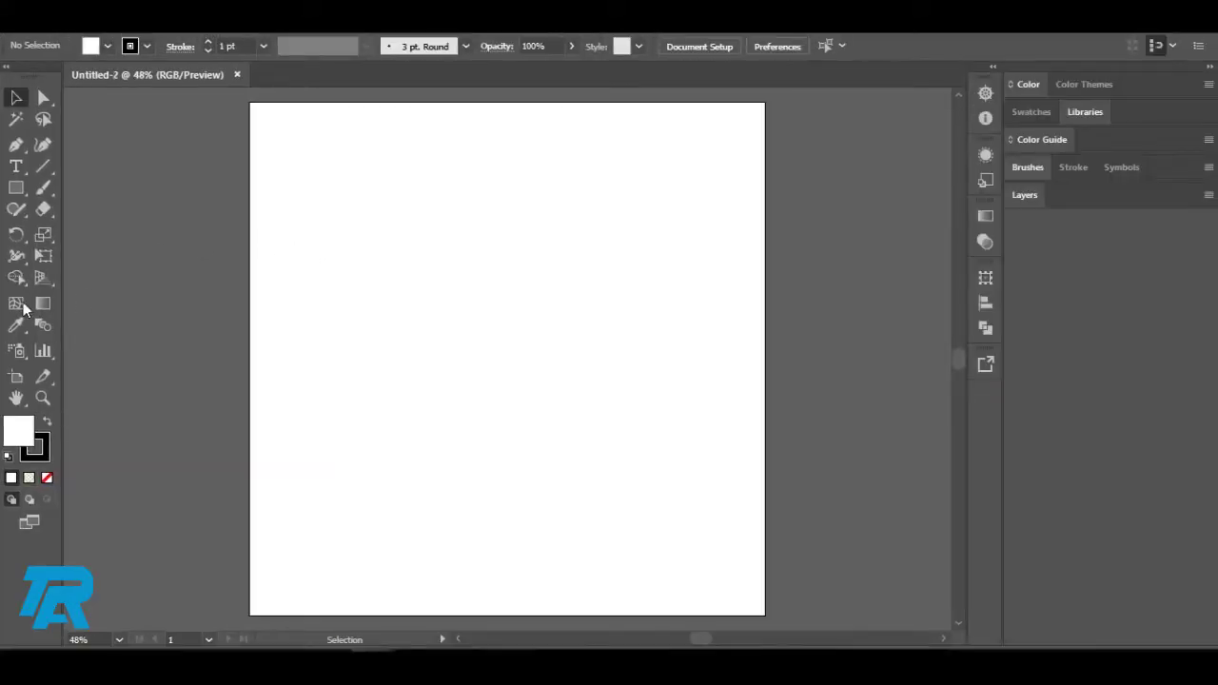
Draw a black, stroke-less rectangle covering the whole artboard.
click(45, 464)
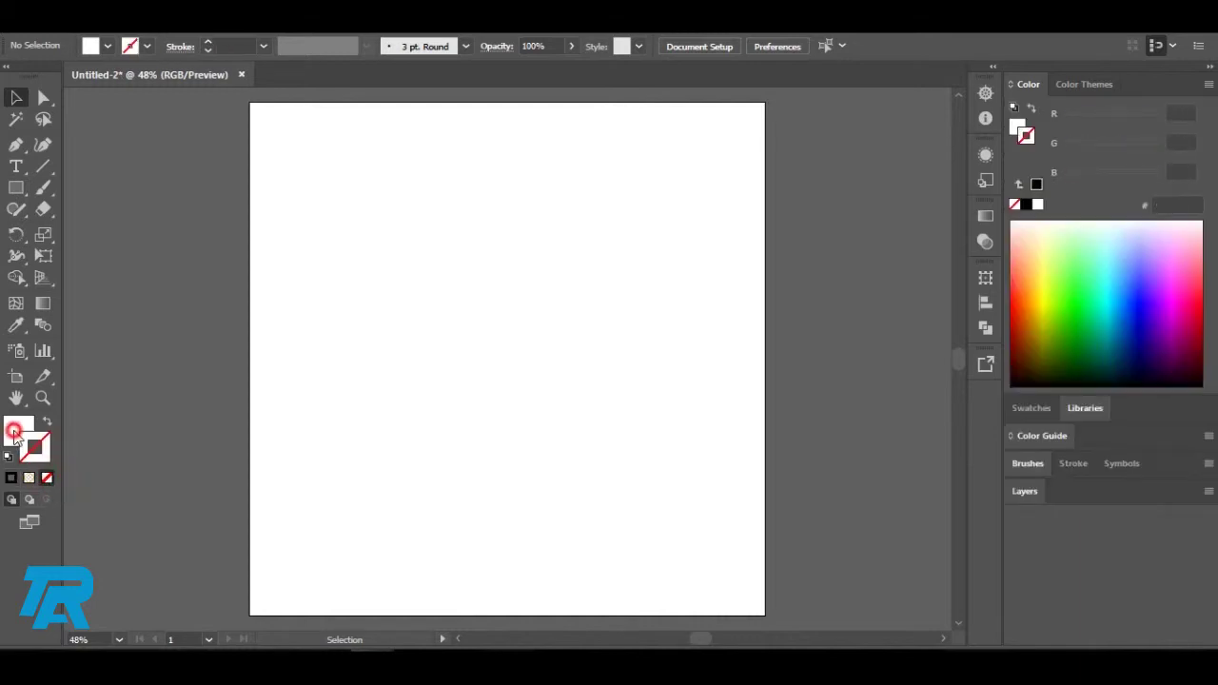
click(14, 433)
click(16, 187)
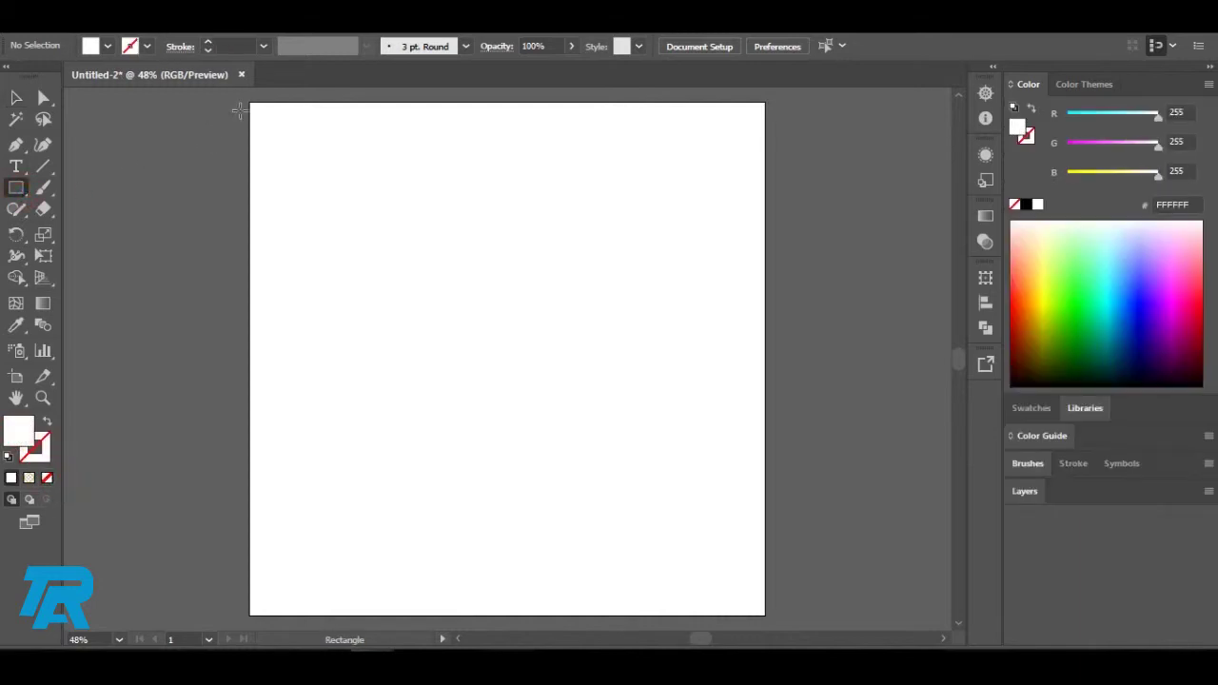
drag(441, 288, 764, 614)
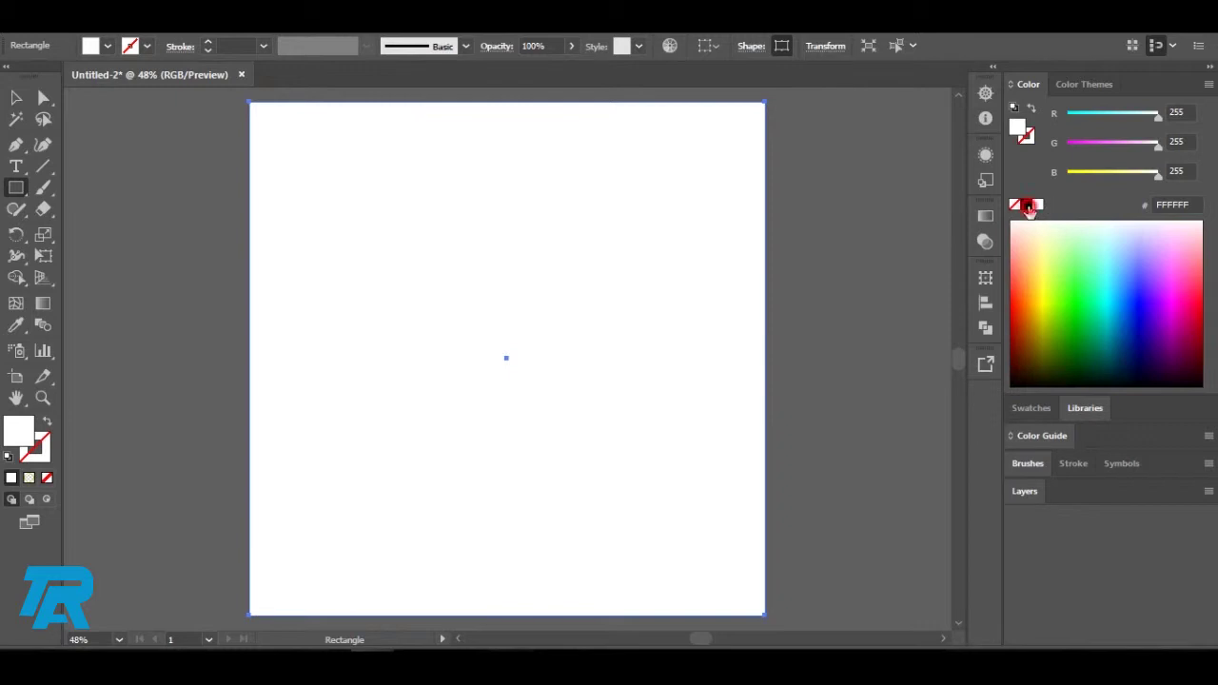
click(1028, 208)
click(16, 97)
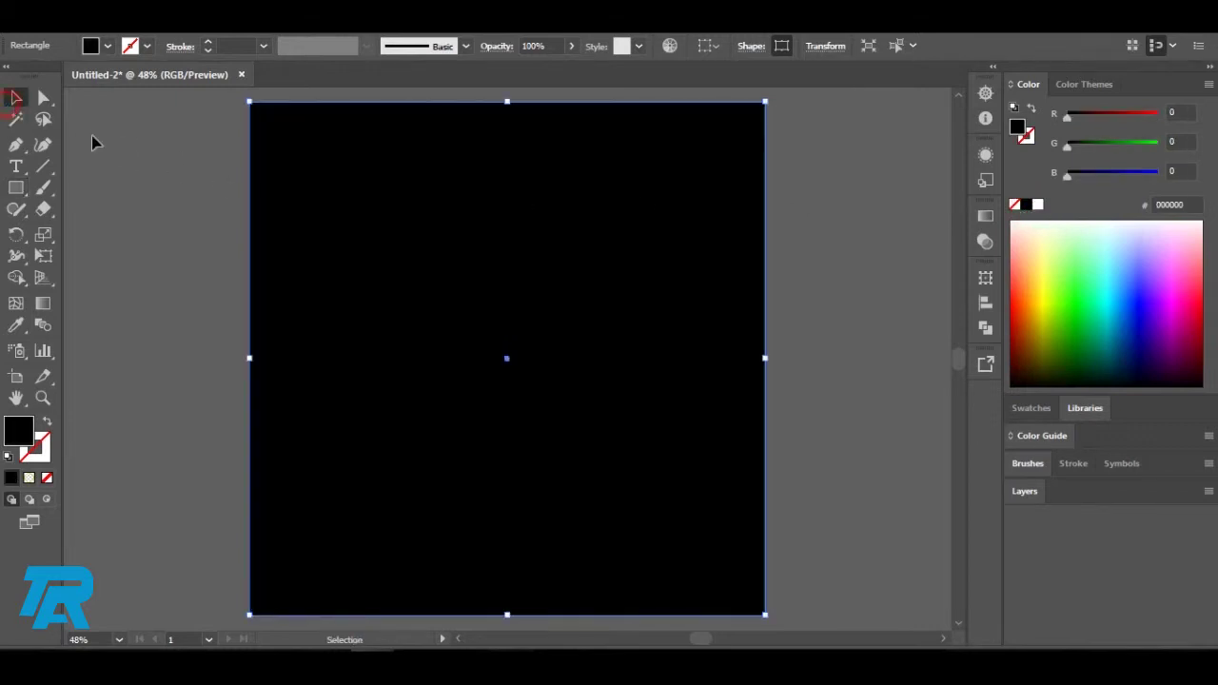
click(134, 161)
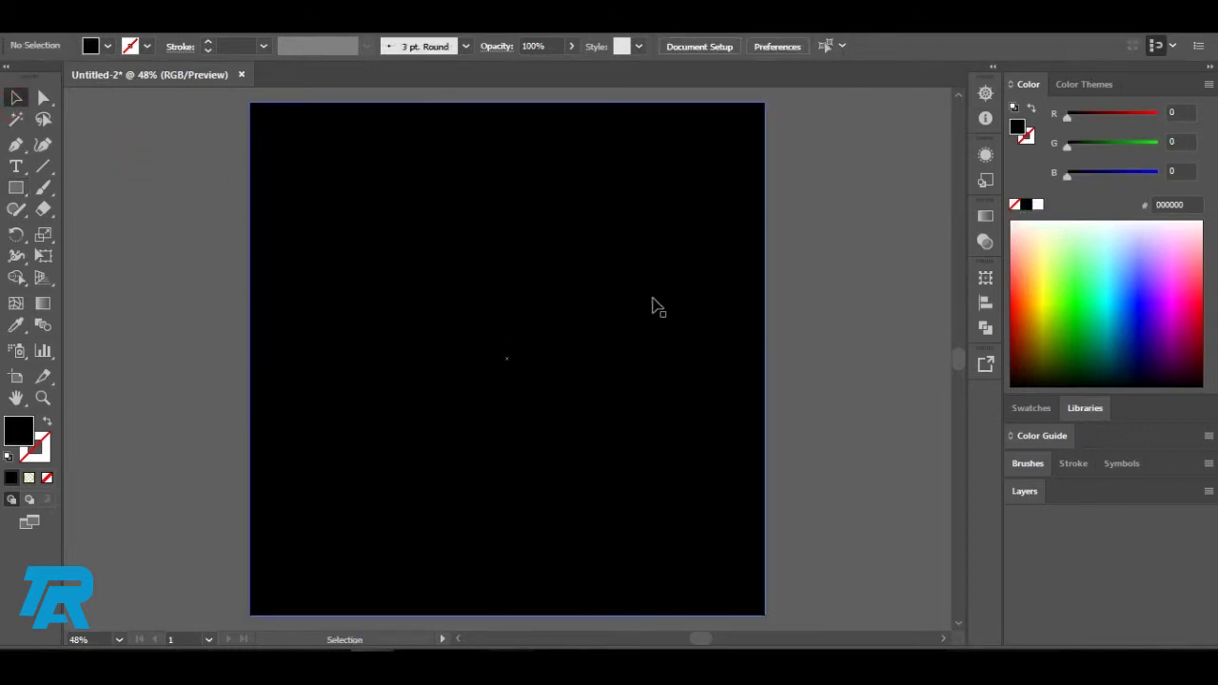
click(588, 322)
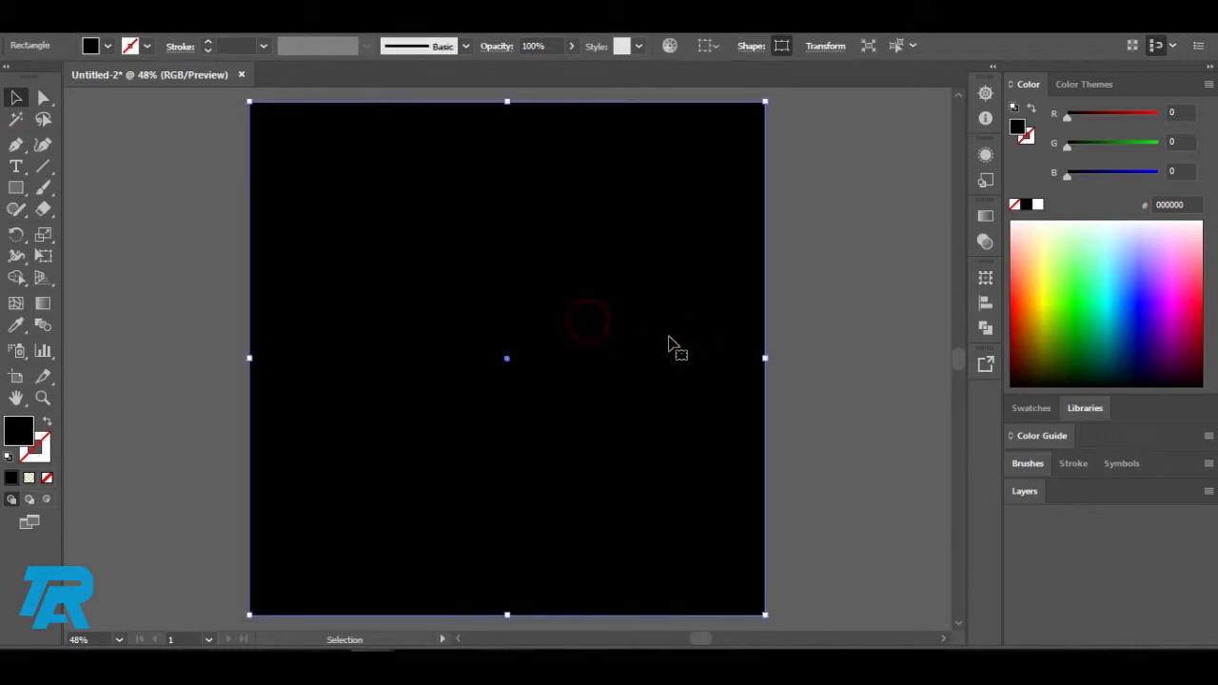
Lock the background rectangle in Layer 1 of the Layers panel.
click(1024, 492)
click(1062, 518)
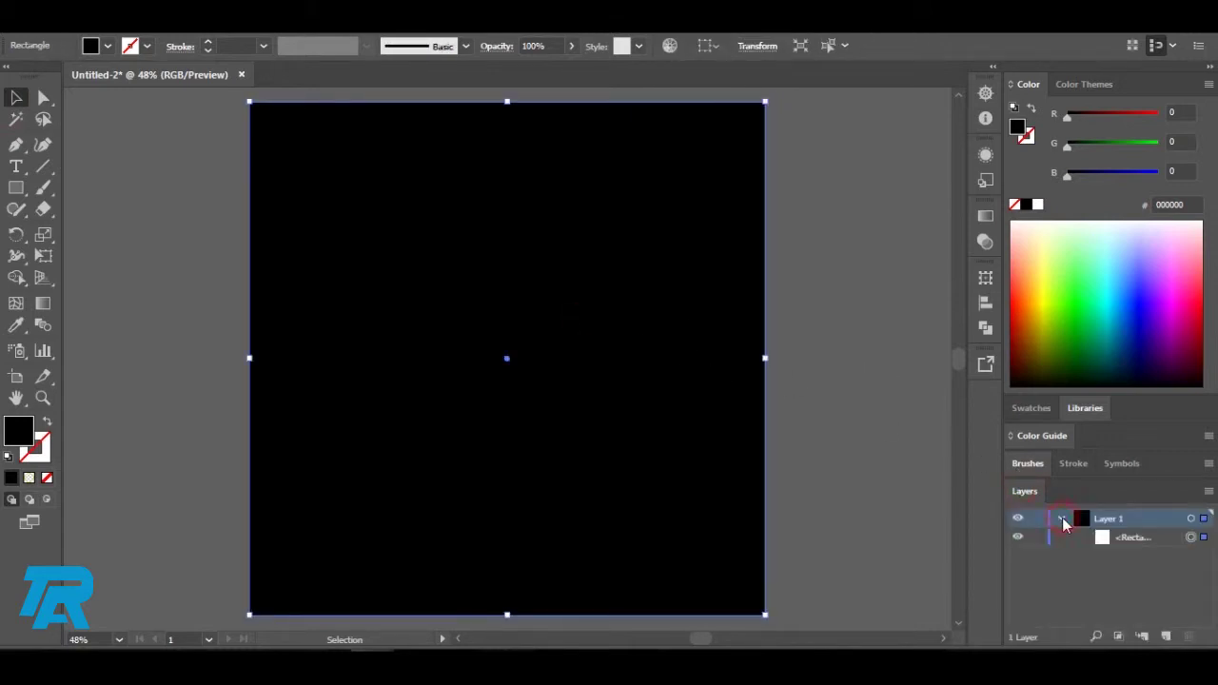
click(1038, 538)
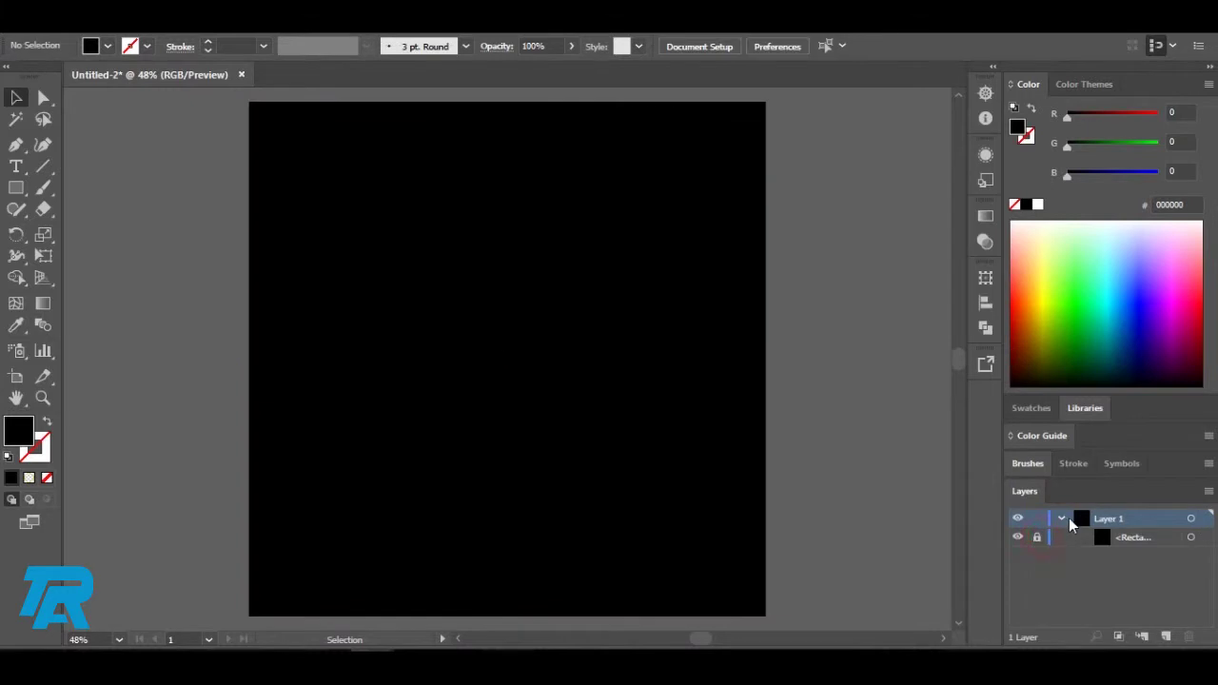
click(1061, 517)
Draw a white circle near the centre of the artboard.
click(15, 190)
click(90, 230)
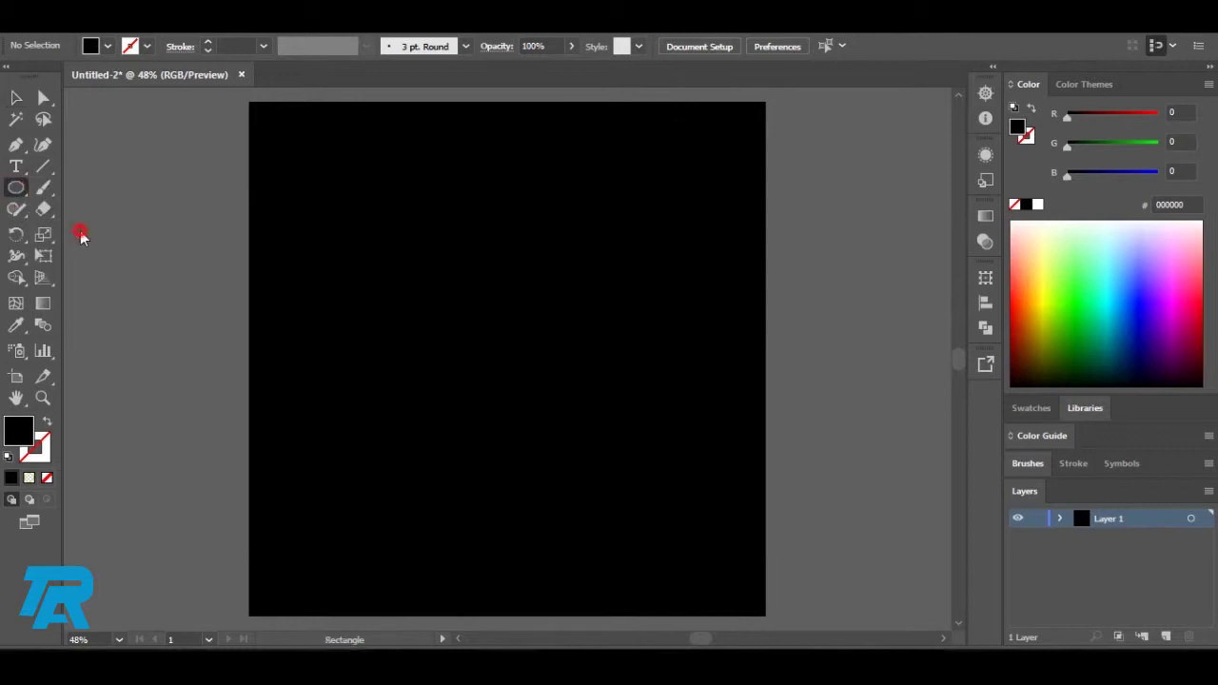
drag(413, 211, 620, 454)
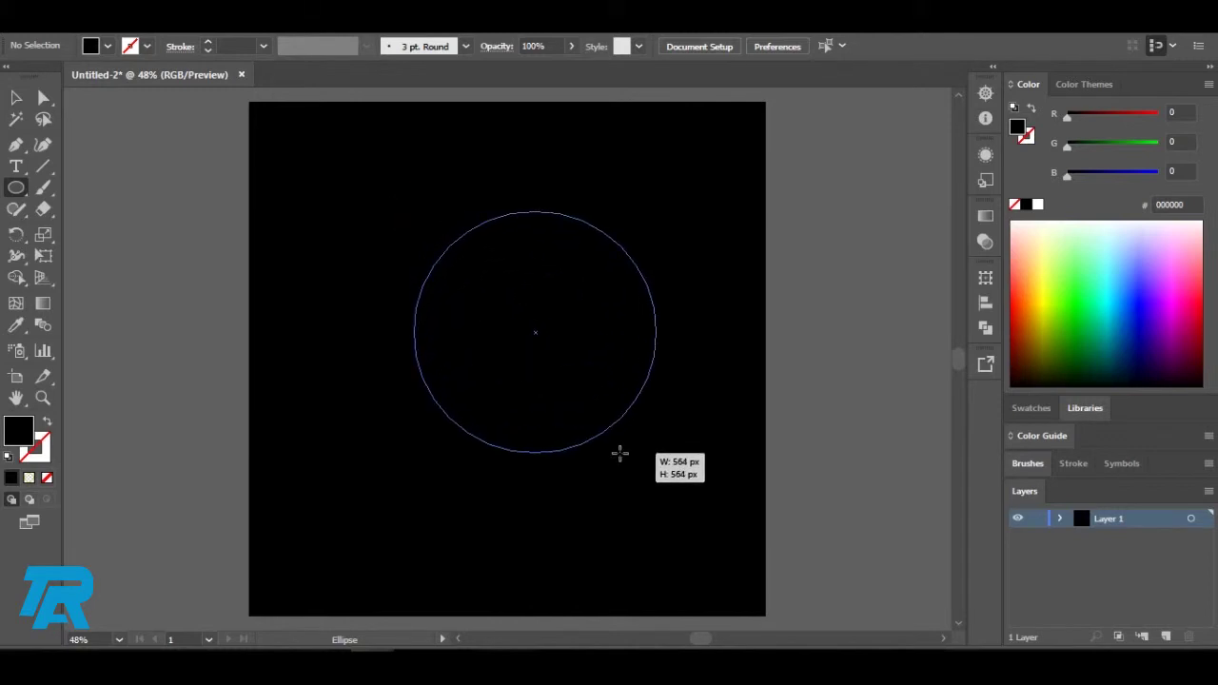
key(v)
mouse_move(552, 331)
mouse_down()
mouse_move(535, 346)
mouse_move(544, 362)
mouse_up()
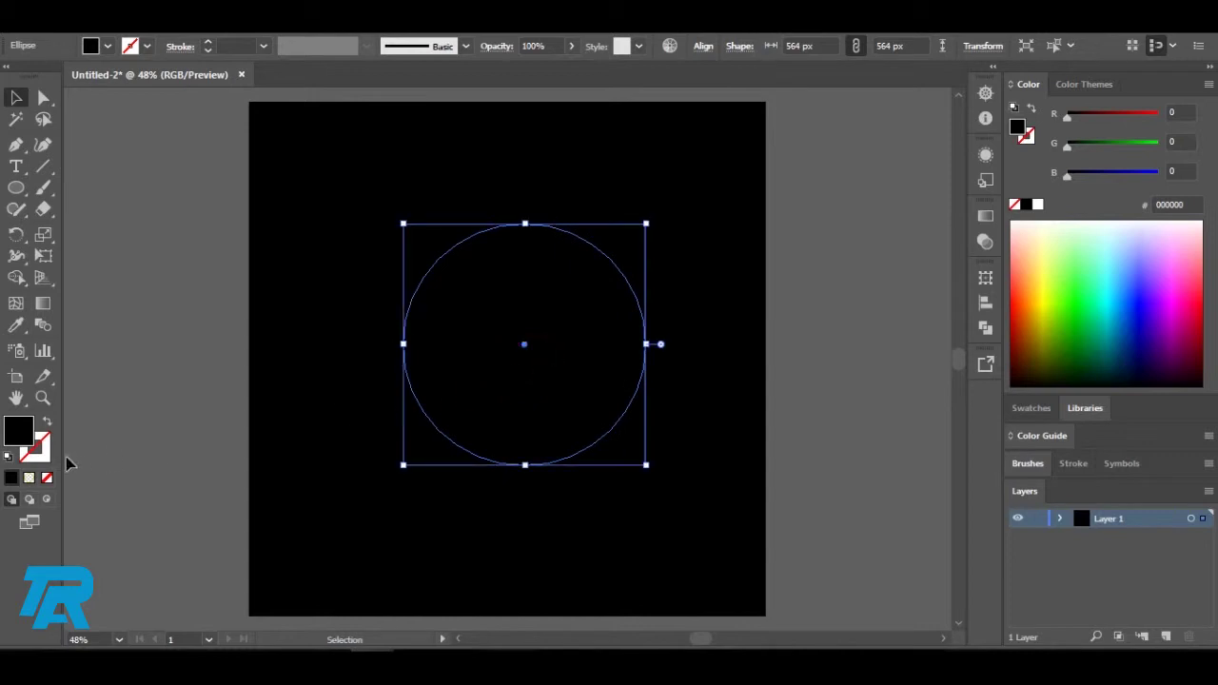
click(1041, 206)
Overlay a smaller black copy of the circle, sized to 525 px to leave a thin ring.
drag(547, 335, 541, 399)
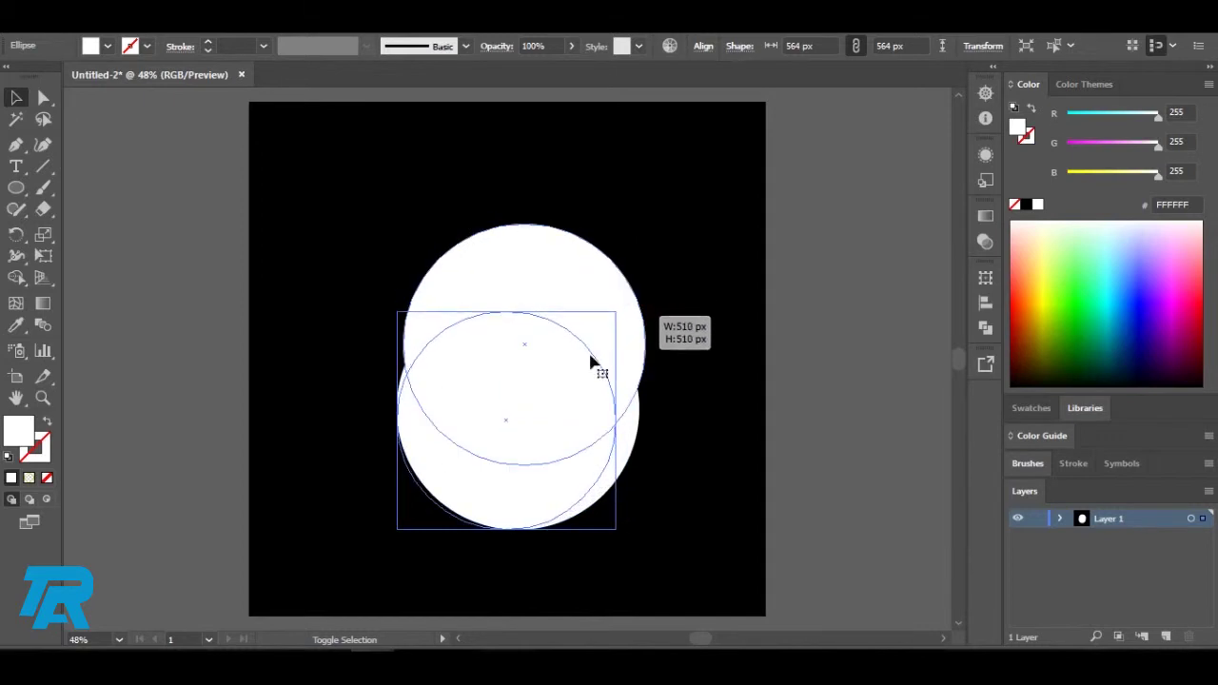
drag(645, 289, 617, 310)
drag(538, 403, 557, 325)
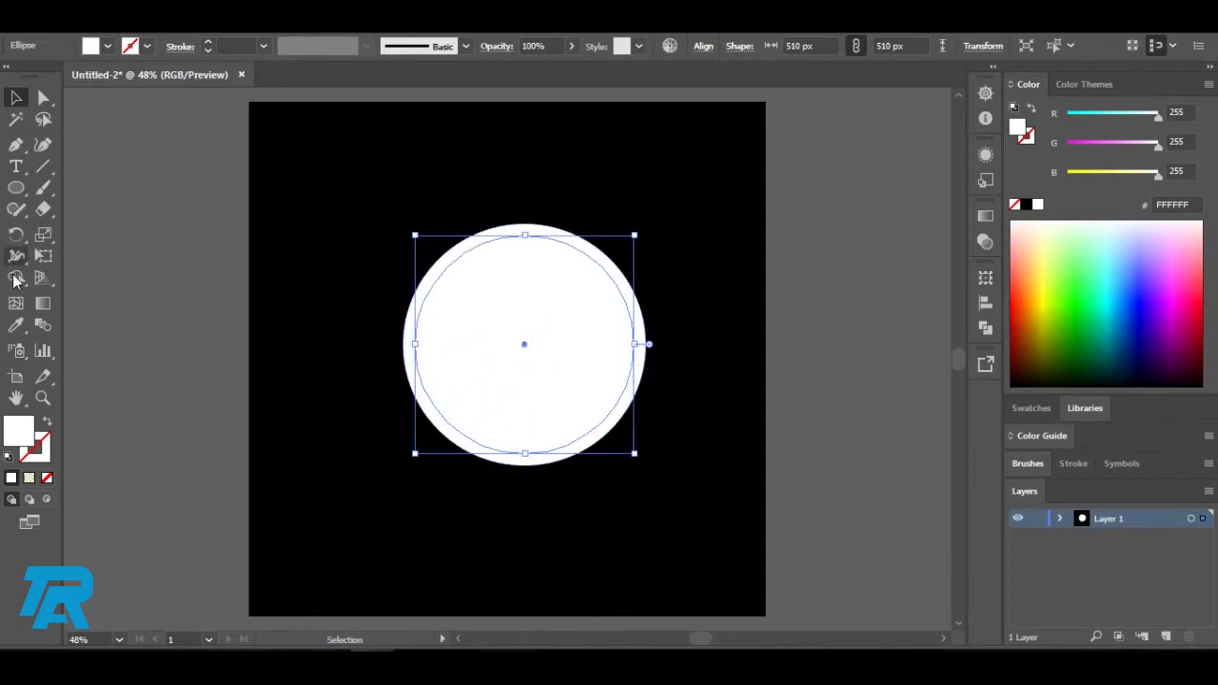
click(17, 324)
click(381, 316)
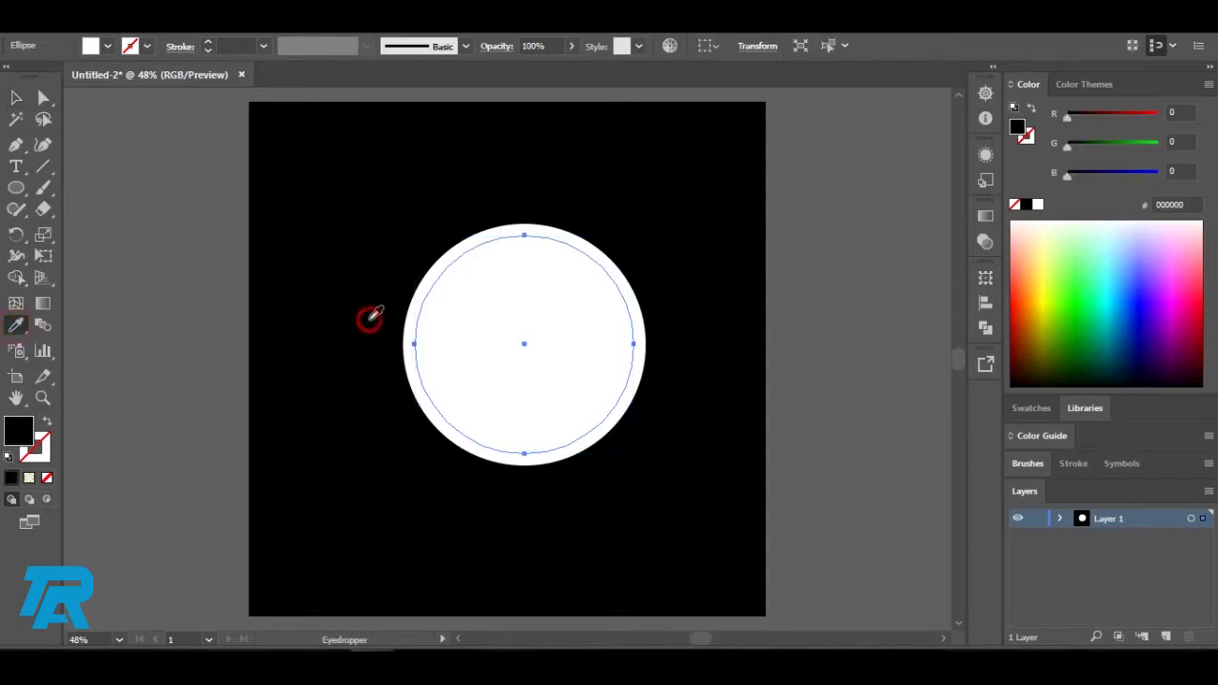
key(v)
click(802, 361)
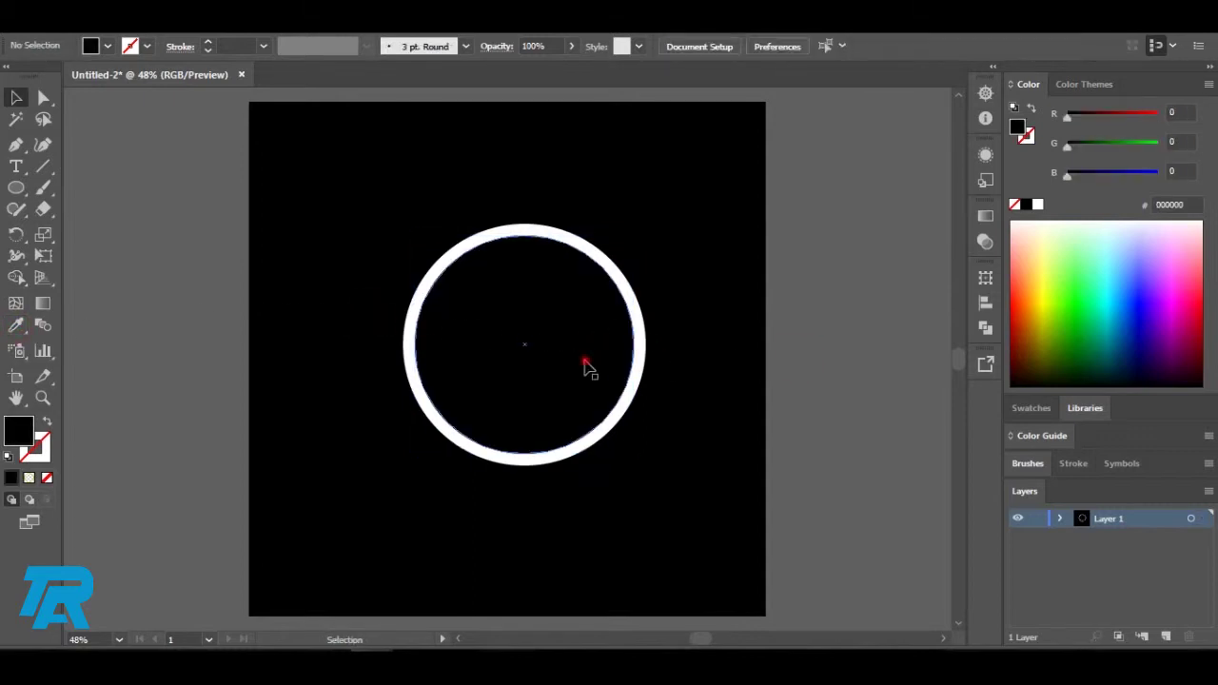
click(623, 356)
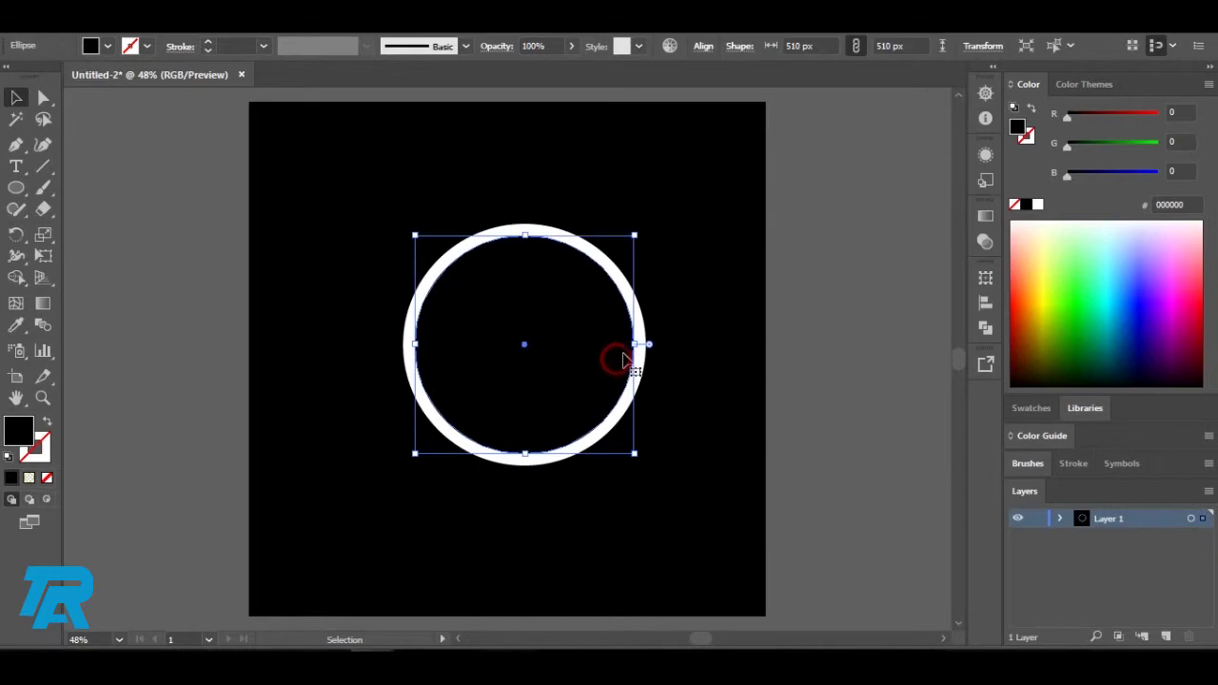
drag(635, 346, 628, 346)
drag(527, 378, 535, 384)
Turn a black circle into a 499 px white circle inside the ring.
click(718, 377)
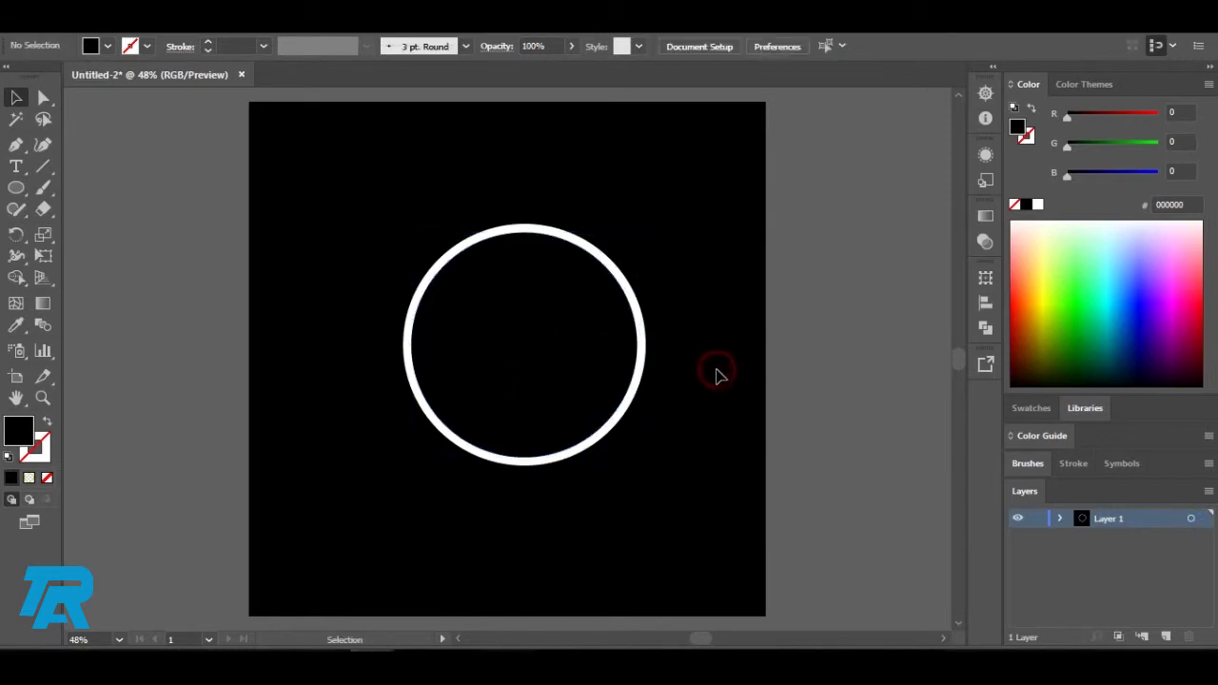
drag(528, 335, 567, 305)
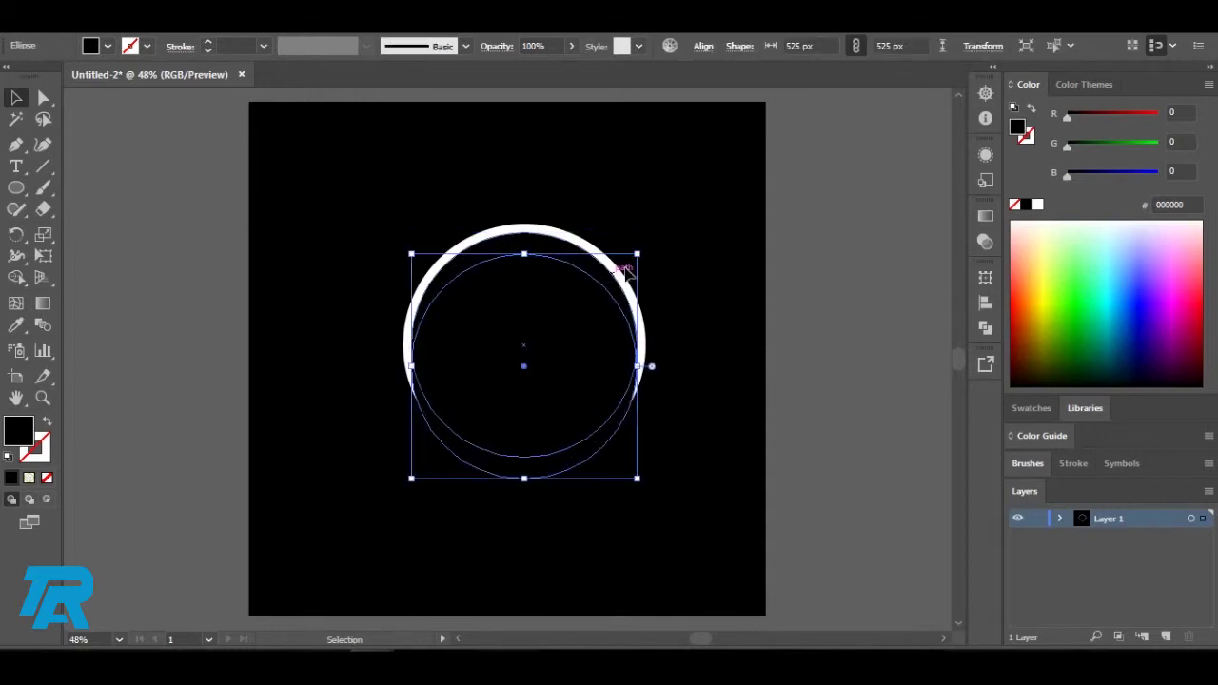
mouse_move(636, 253)
mouse_down()
mouse_move(609, 295)
mouse_move(573, 302)
mouse_up()
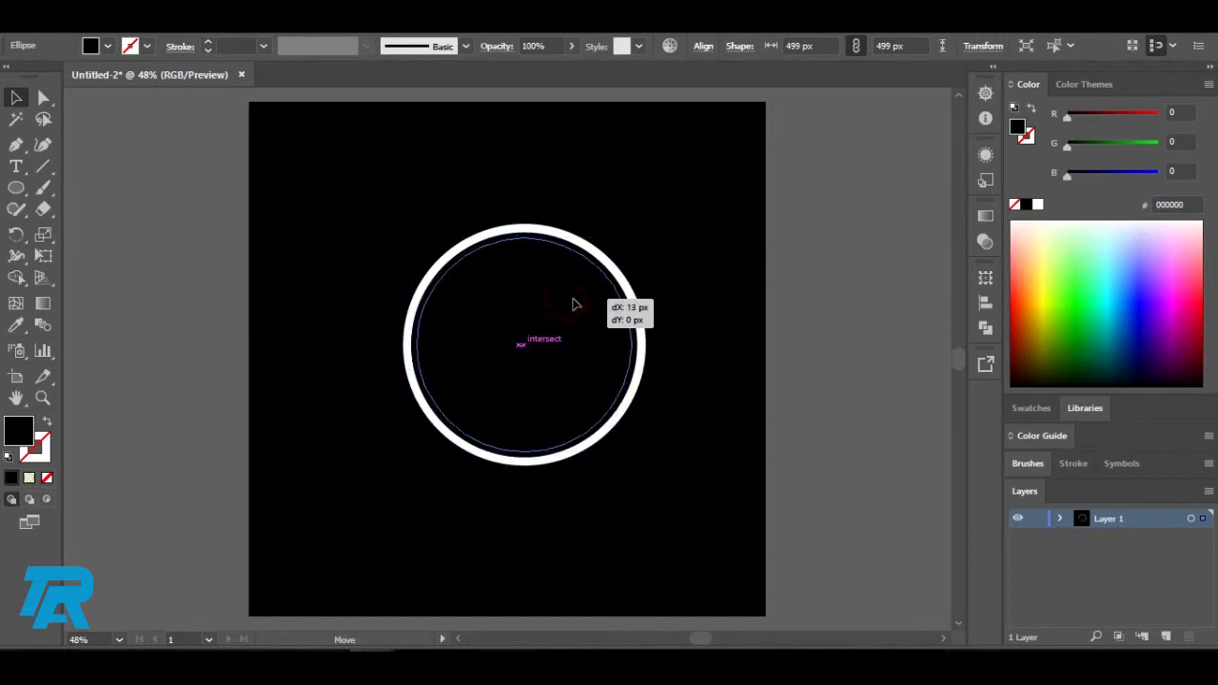
click(1038, 205)
Shrink the inner circle to 472 px, centre it, and fill it black.
click(851, 268)
click(501, 342)
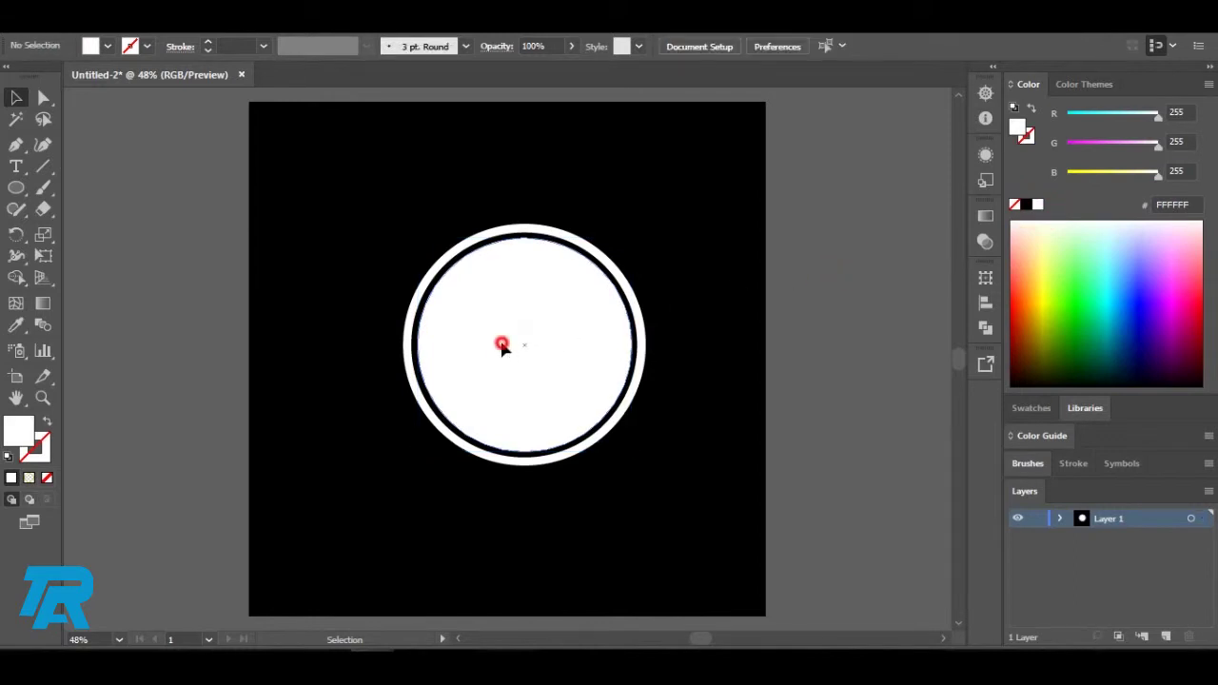
drag(531, 326, 533, 366)
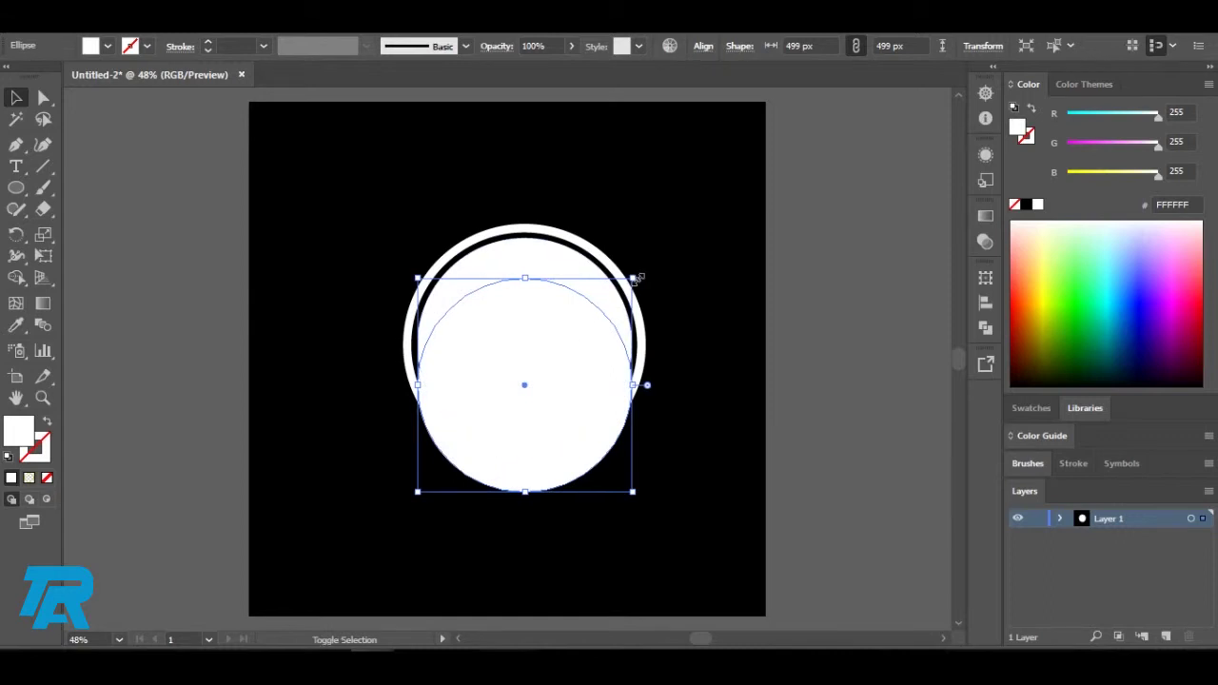
drag(635, 278, 620, 289)
drag(582, 354, 588, 307)
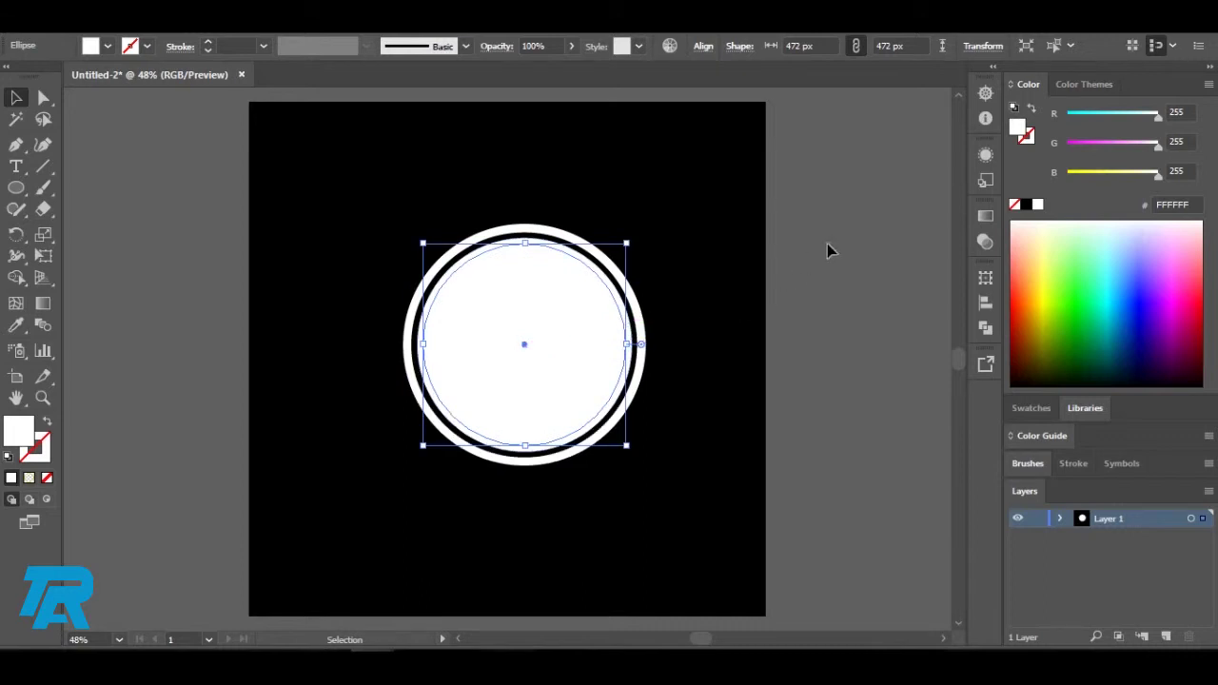
click(1026, 205)
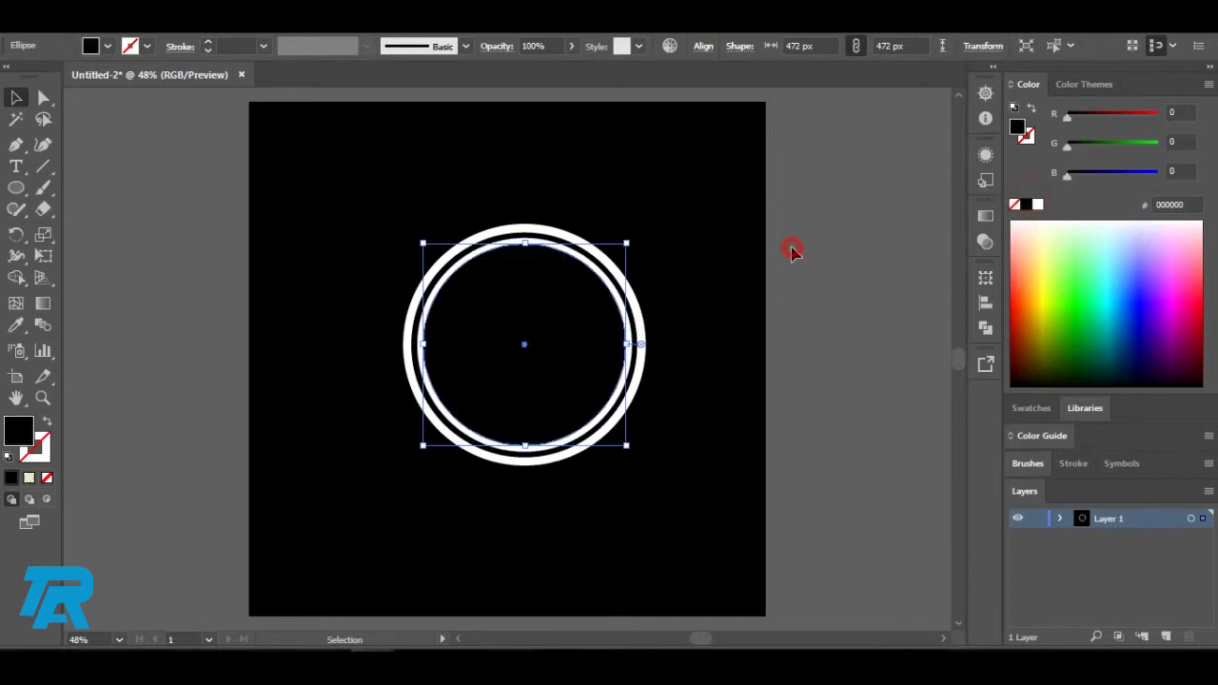
click(791, 253)
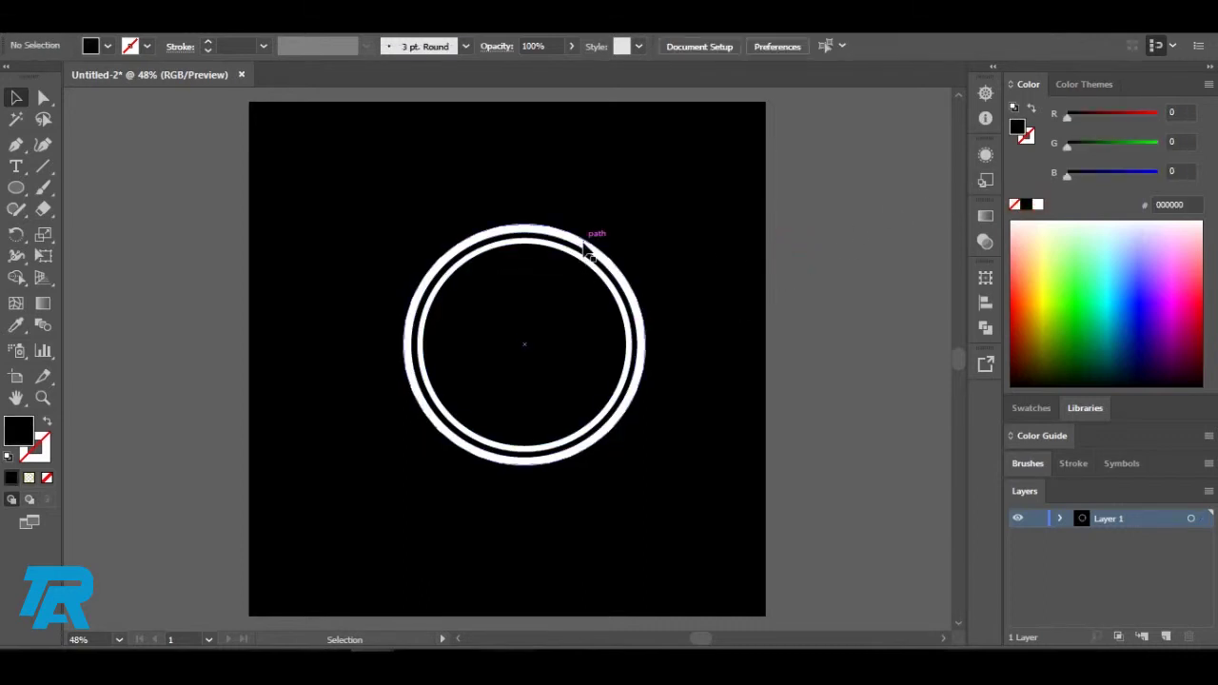
Draw a black 720 × 389 px rectangle on the canvas beside the artboard.
scroll(595, 480, up, 1)
drag(595, 437, 614, 352)
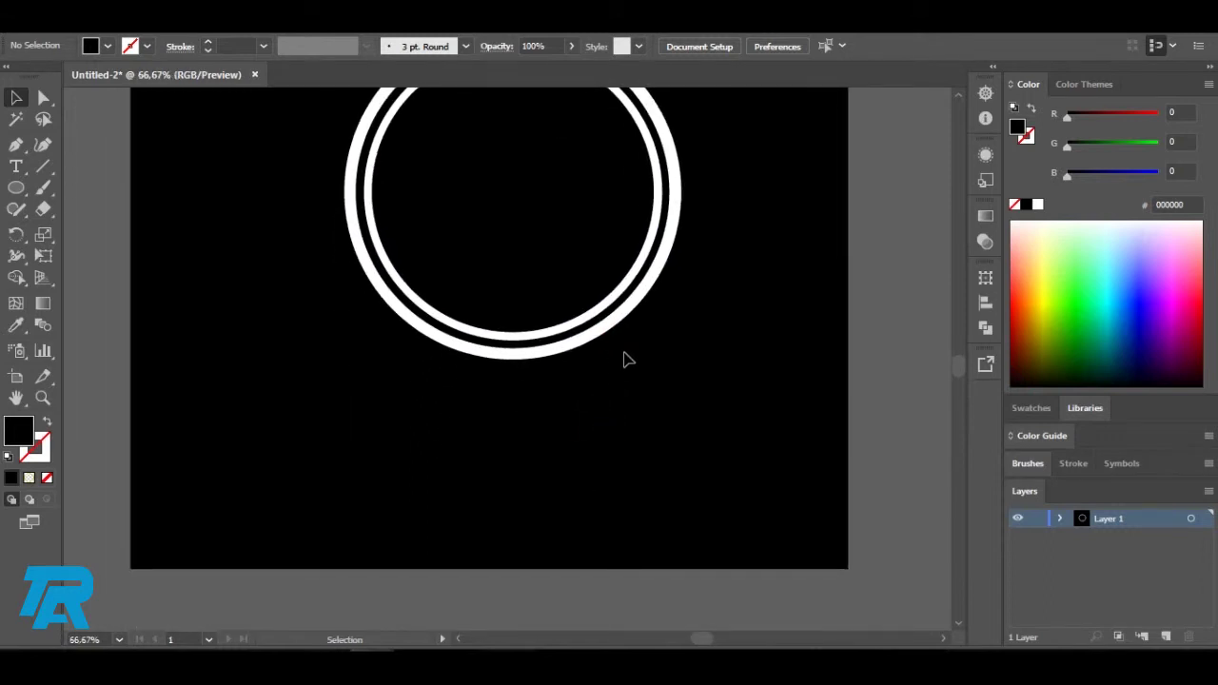
mouse_move(631, 420)
mouse_down()
mouse_move(666, 367)
mouse_move(524, 372)
mouse_up()
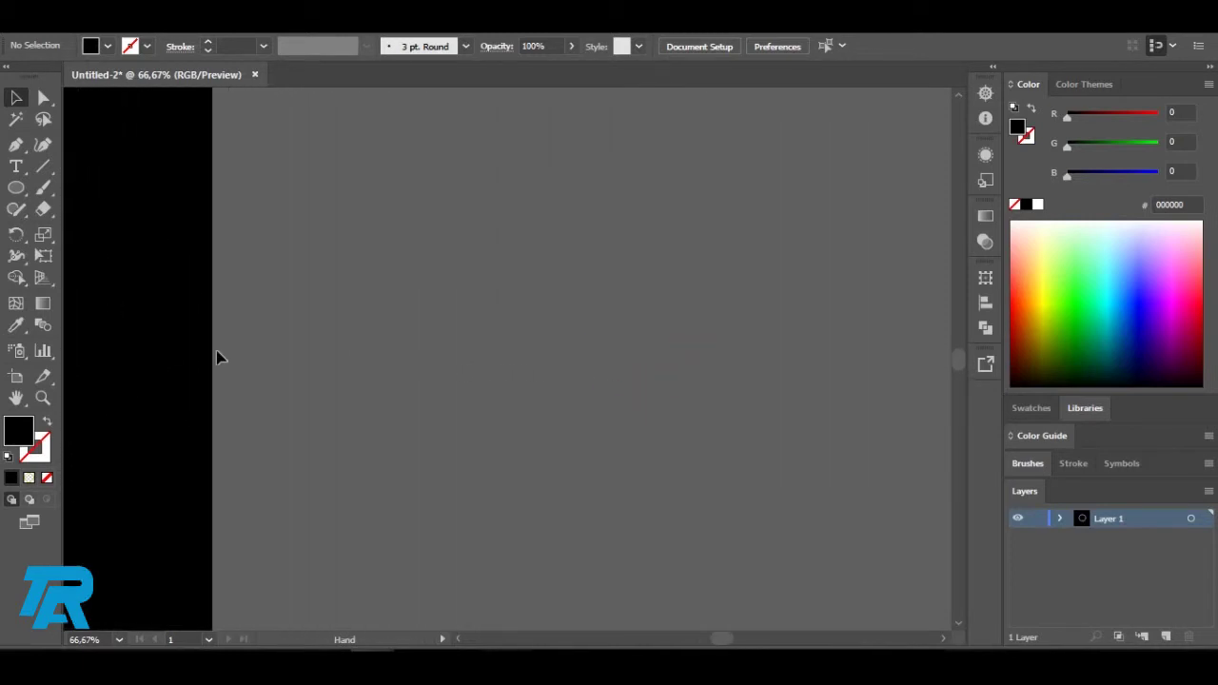
click(15, 188)
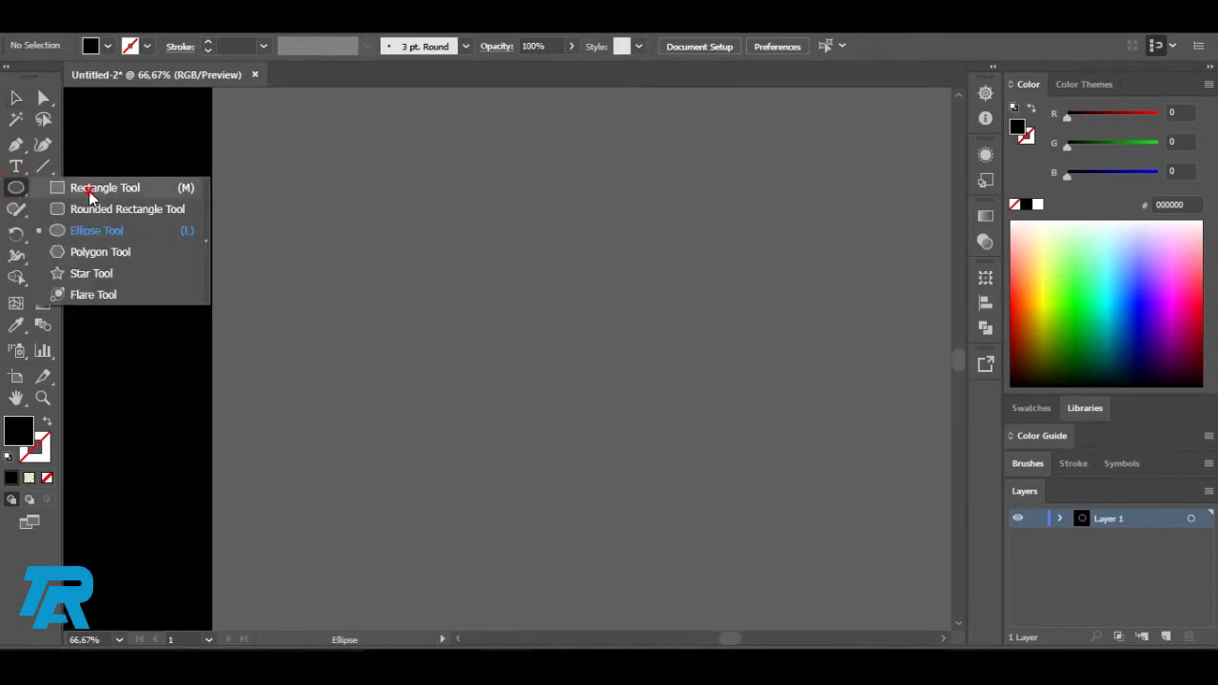
drag(16, 188, 88, 190)
drag(377, 228, 799, 444)
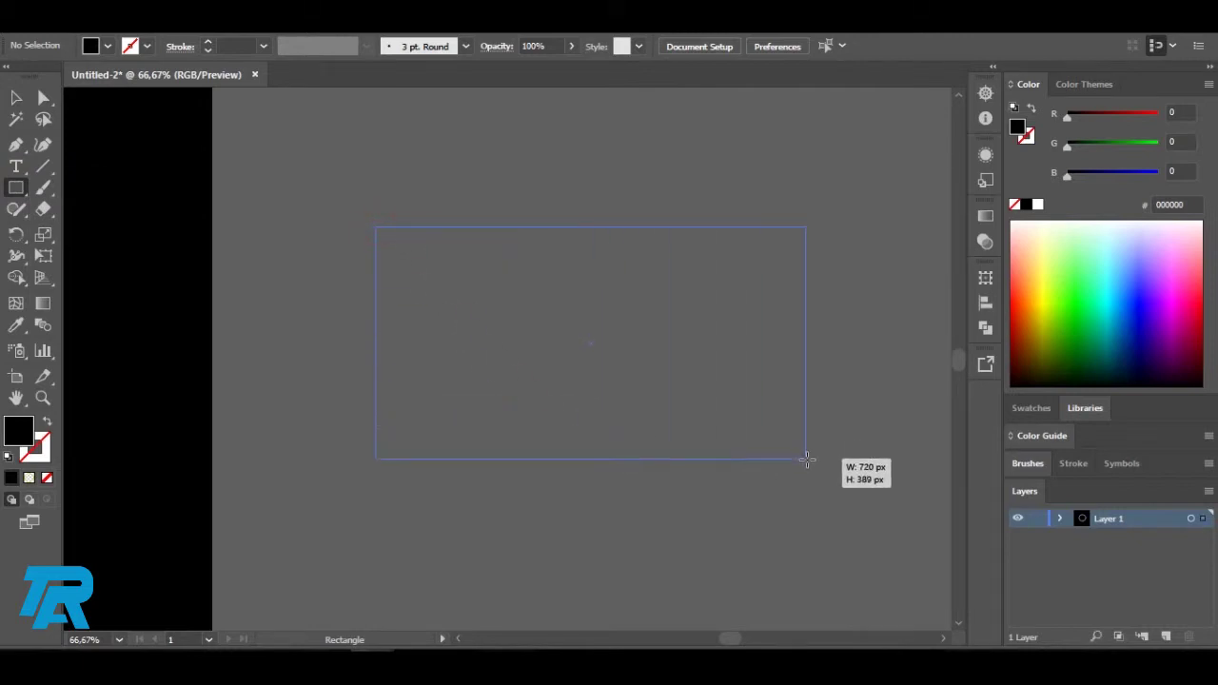
drag(800, 445, 805, 458)
key(v)
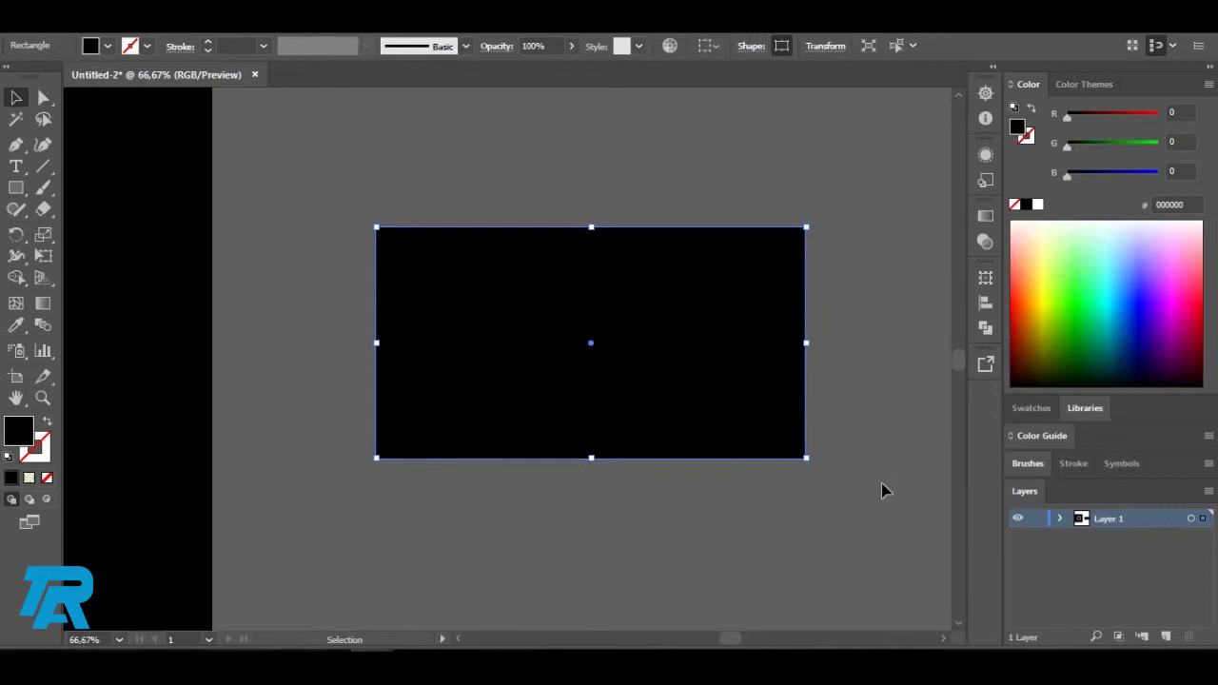
click(914, 562)
click(481, 494)
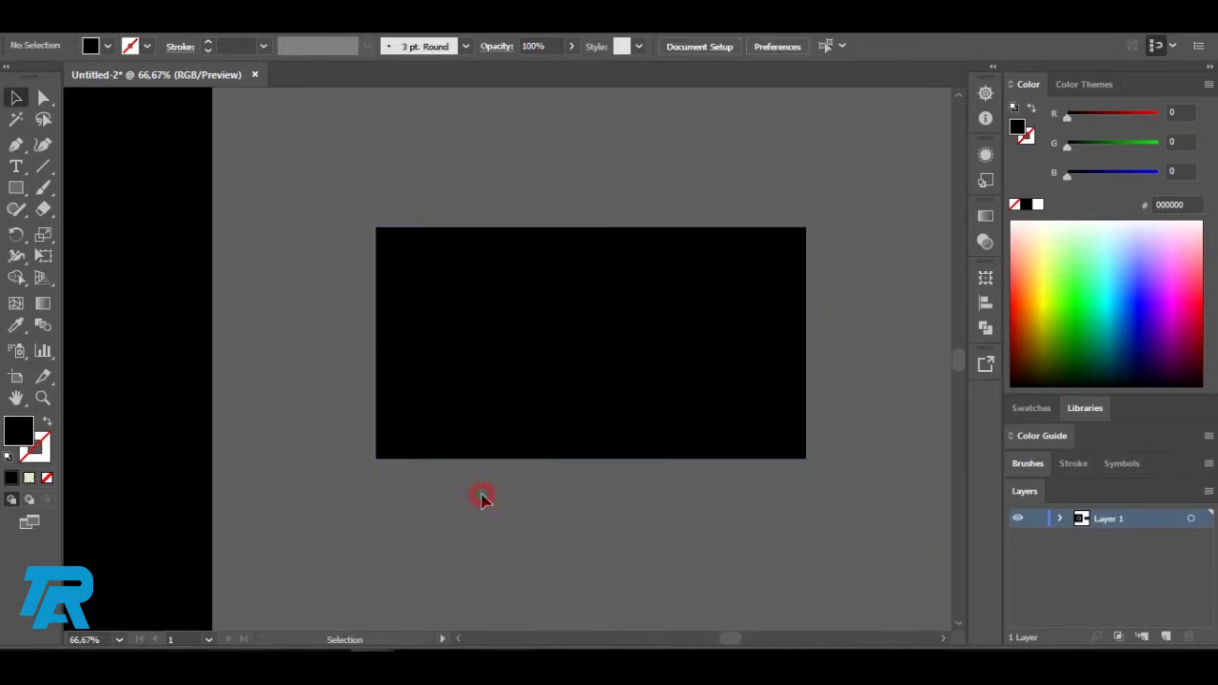
Shorten the side rectangle from the top and fill it white.
click(538, 369)
drag(592, 229, 592, 266)
click(592, 222)
click(603, 342)
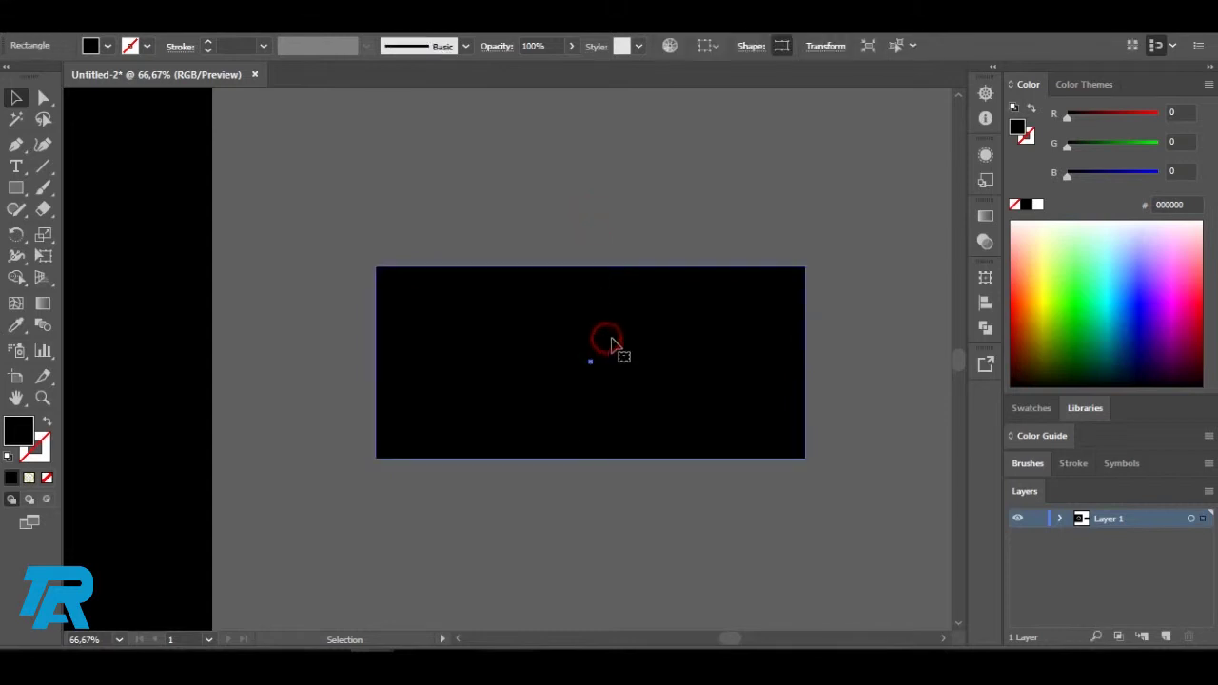
click(1038, 206)
click(930, 237)
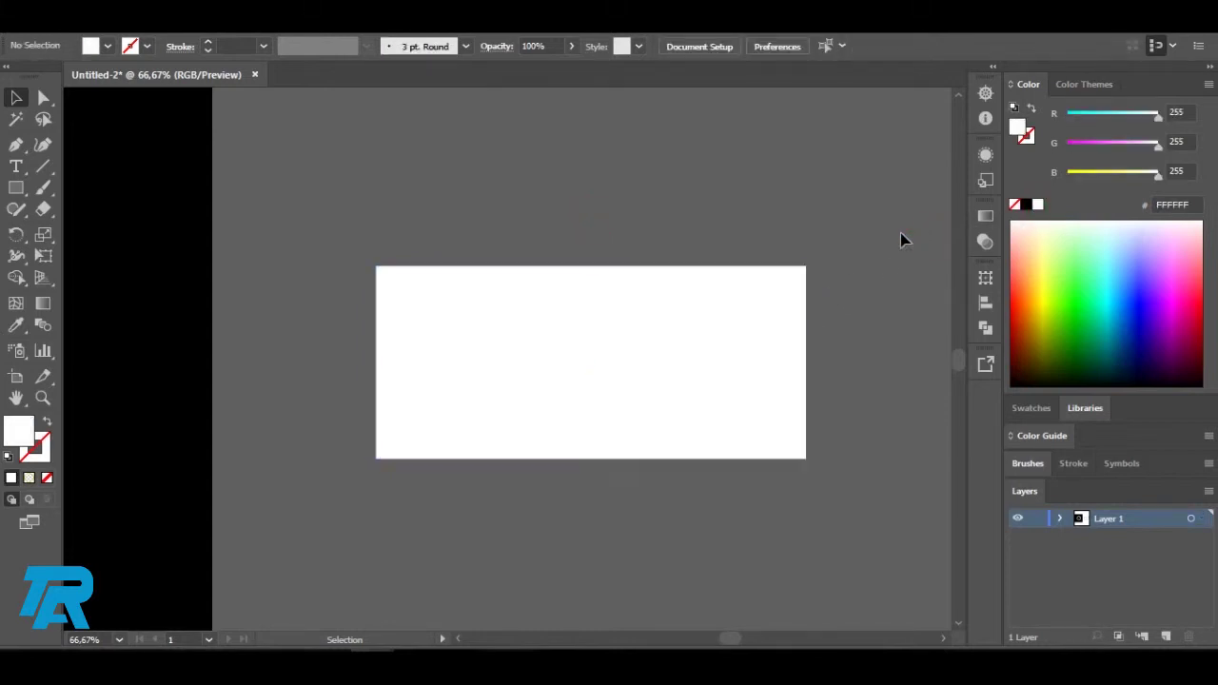
click(682, 335)
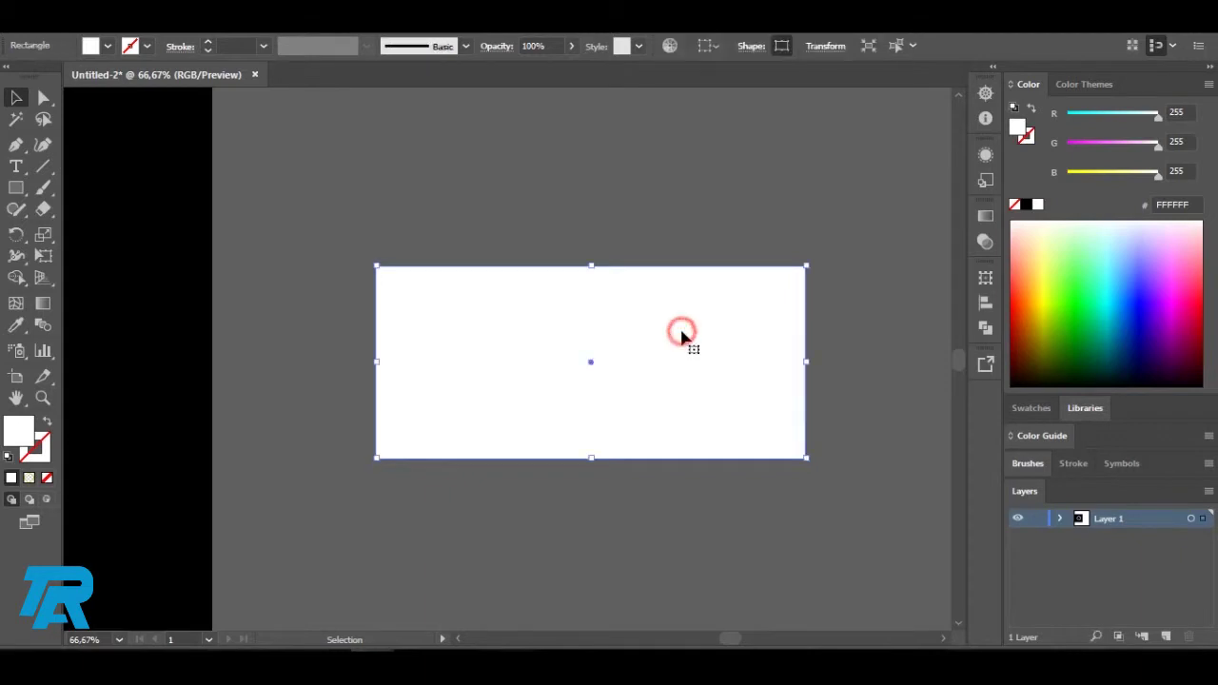
Copy the rectangle below it and shorten the copy into a black bar.
drag(651, 339, 651, 539)
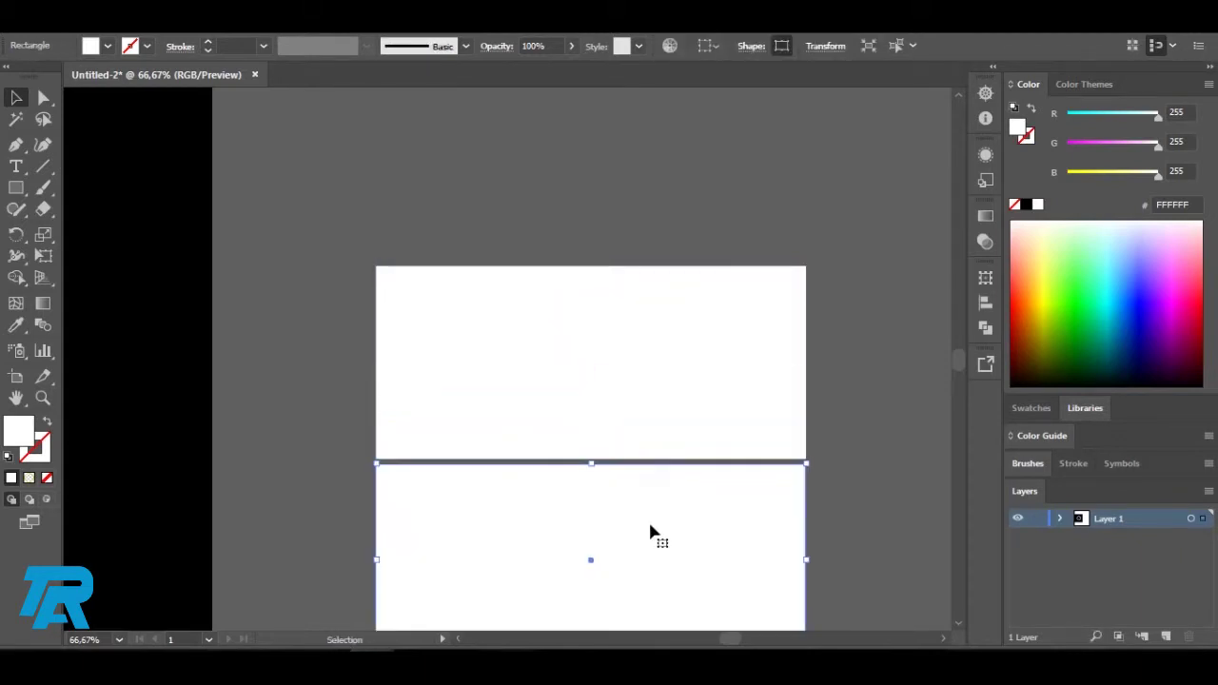
scroll(648, 526, down, 2)
drag(614, 496, 612, 491)
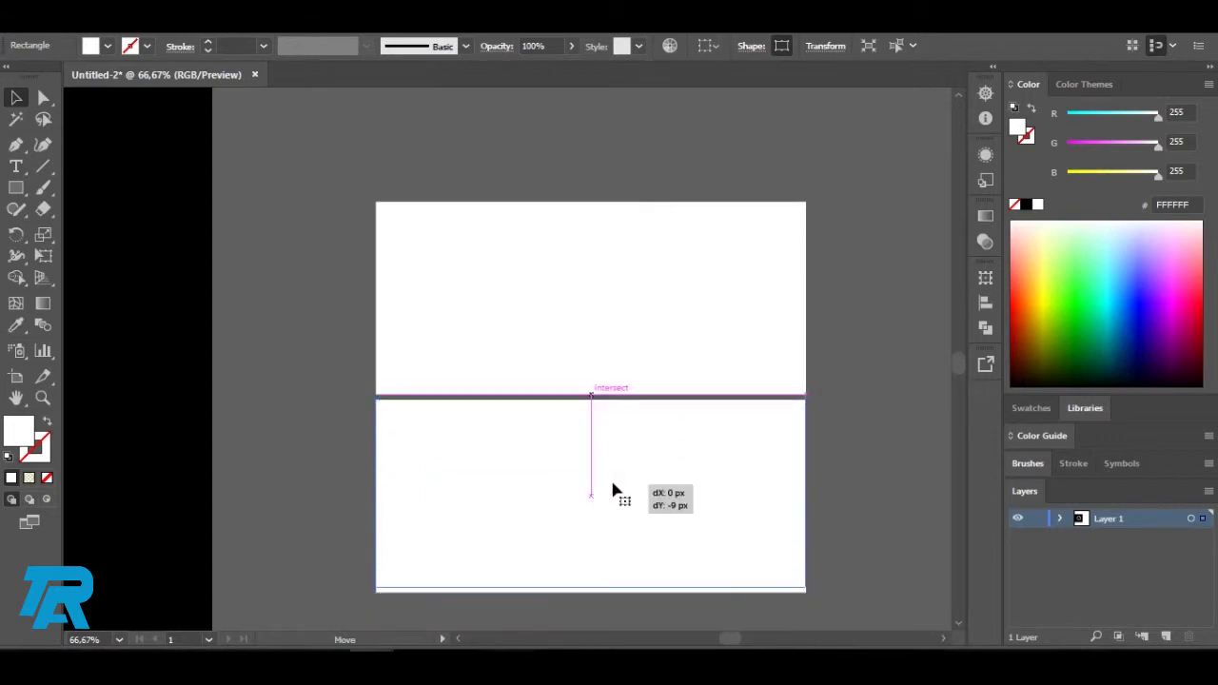
drag(591, 587, 596, 485)
drag(601, 456, 598, 455)
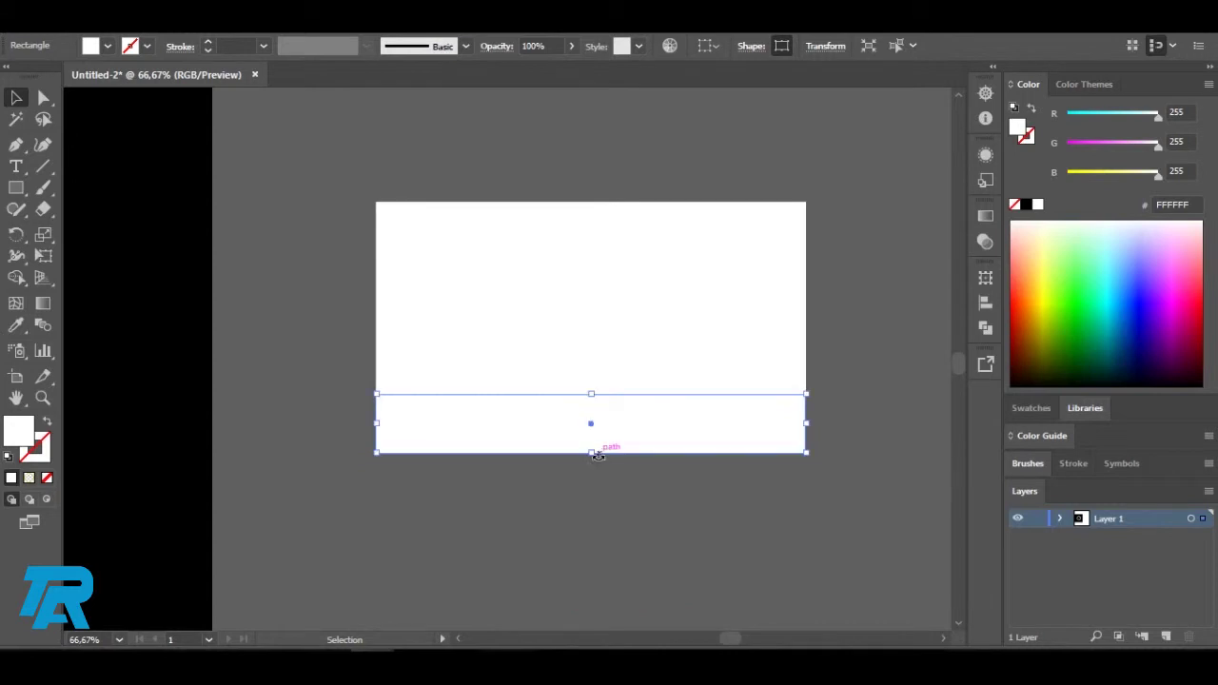
click(1027, 205)
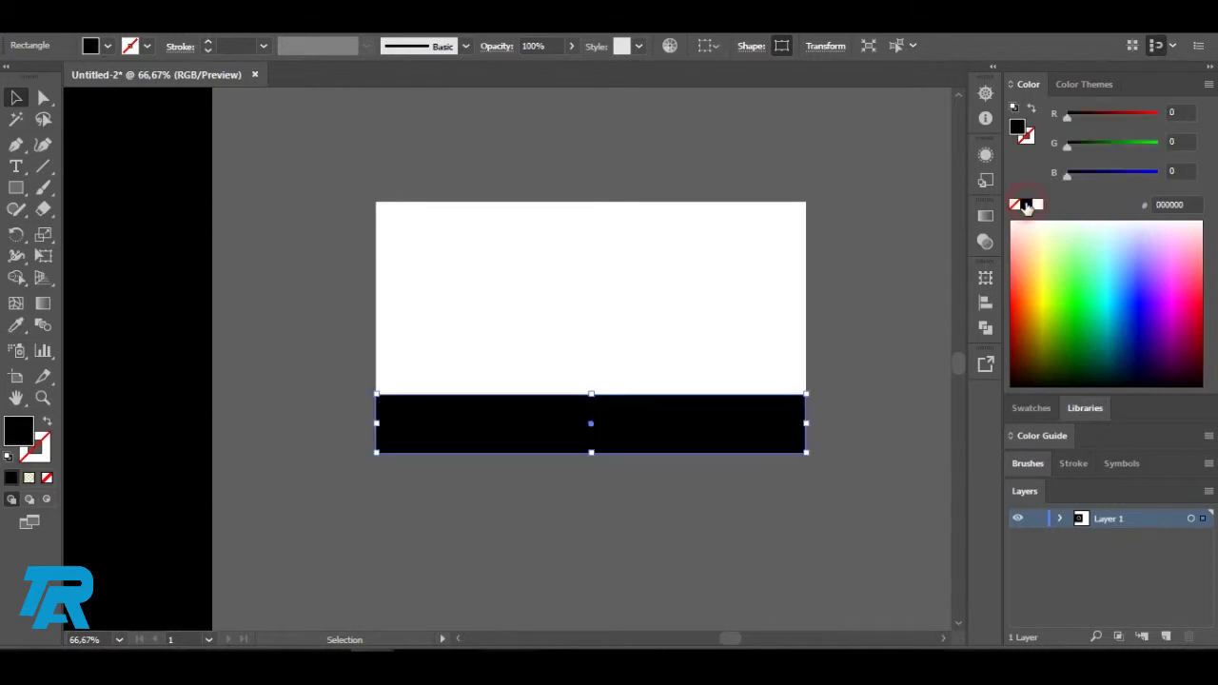
Give the black bar a white 10 pt outline.
click(37, 461)
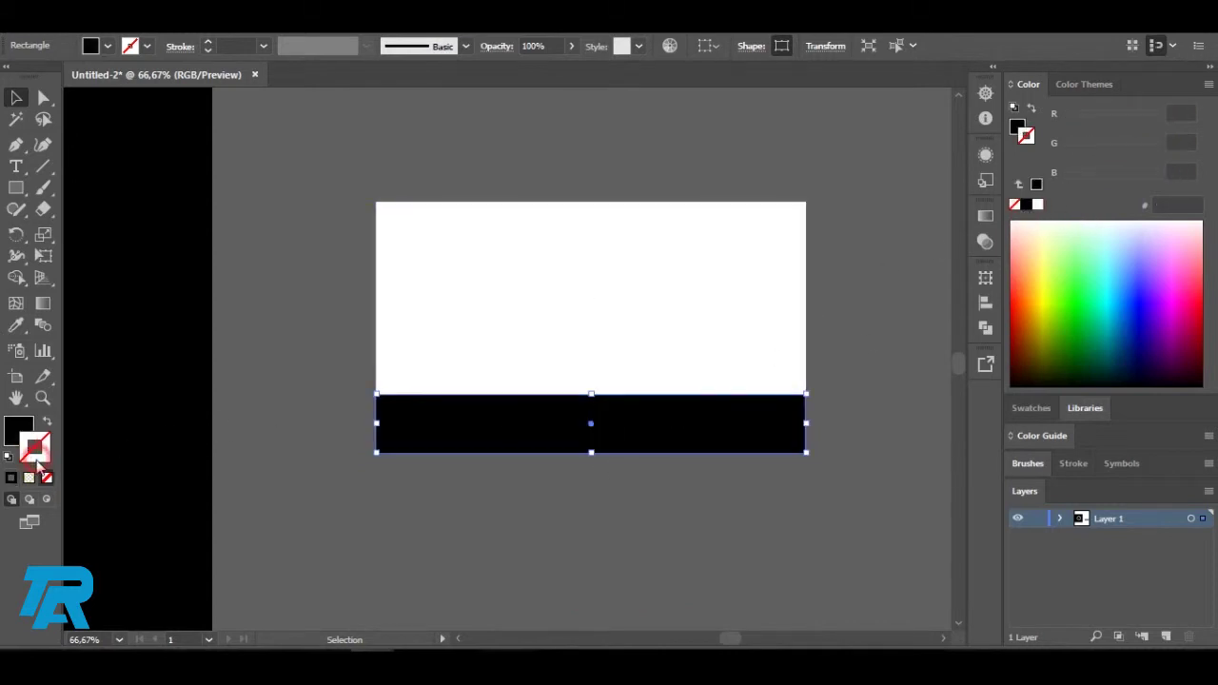
click(11, 478)
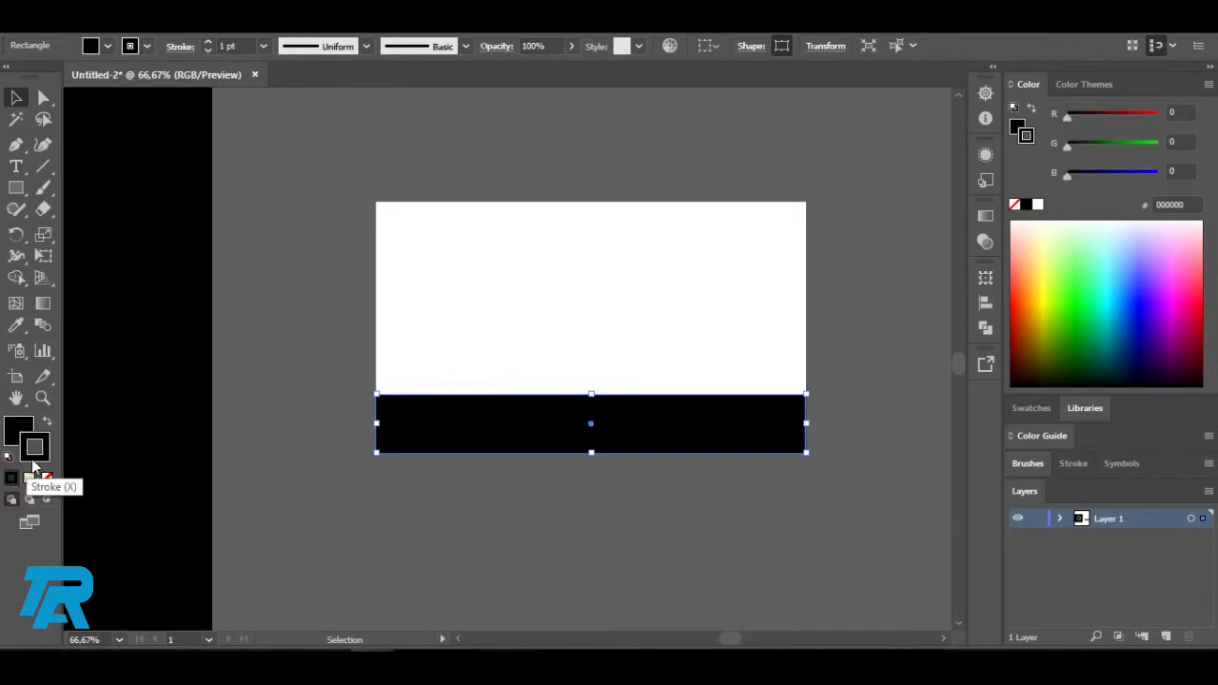
double_click(34, 455)
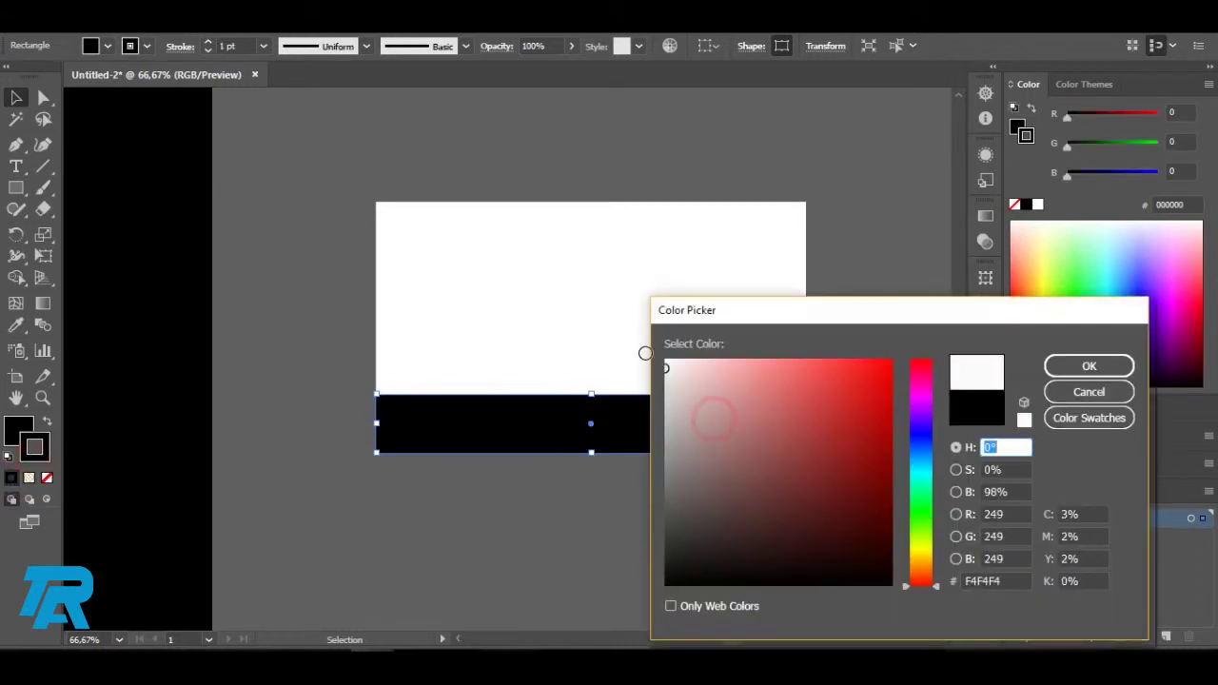
click(1055, 365)
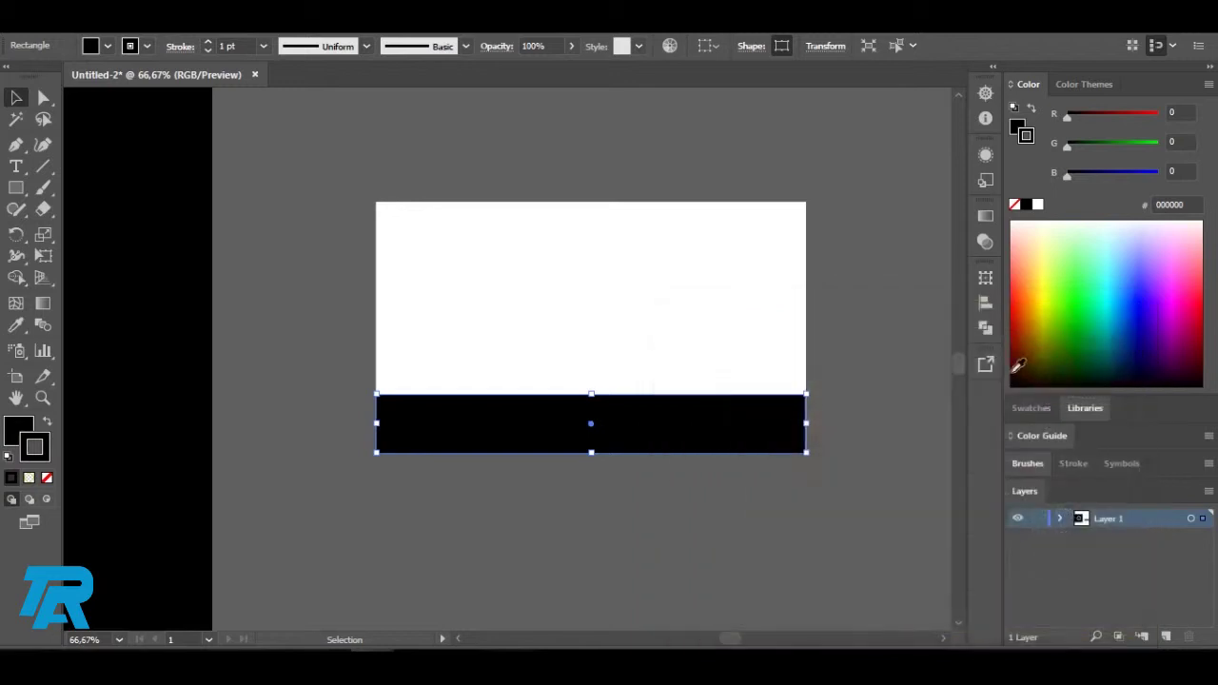
click(482, 476)
click(485, 438)
click(209, 43)
click(209, 43)
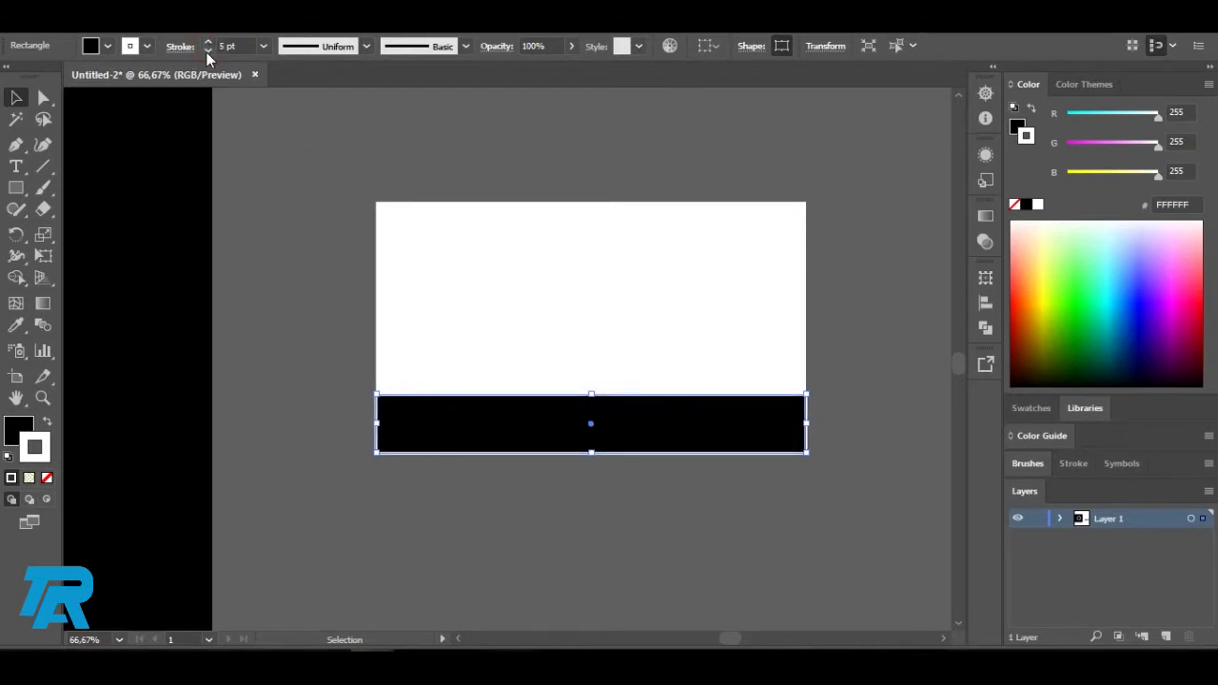
click(207, 44)
click(207, 44)
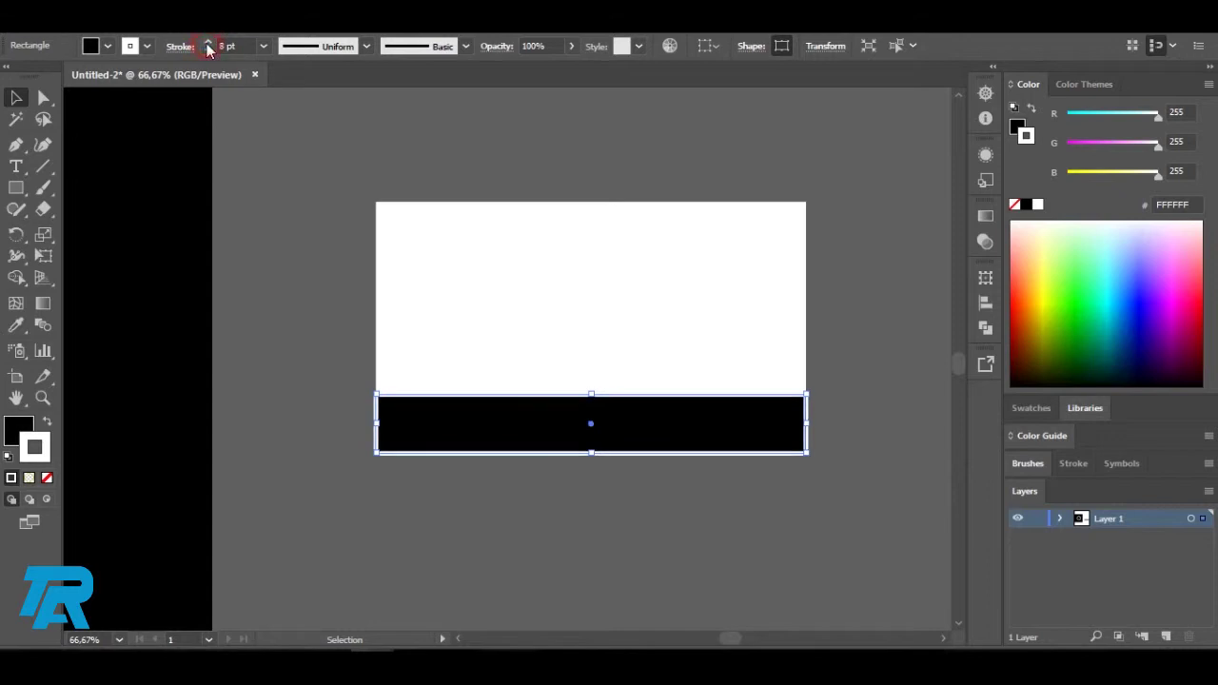
click(208, 44)
click(263, 172)
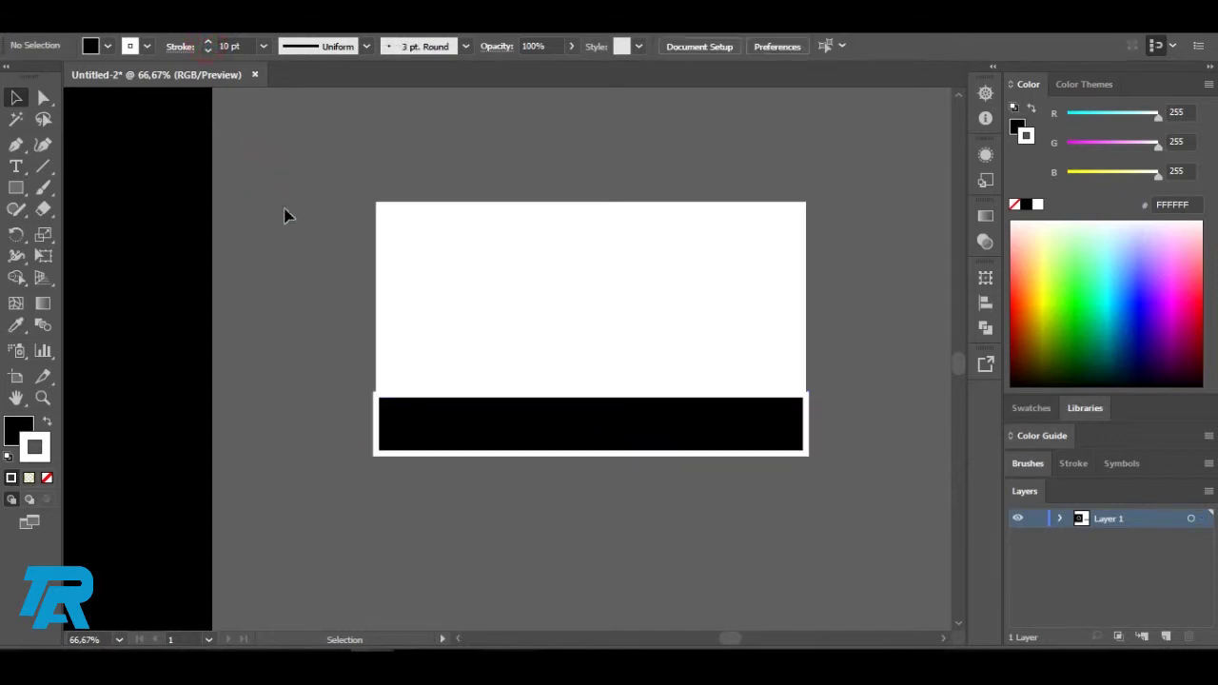
Copy the bar along the top, then stretch all three rectangles wider.
click(680, 445)
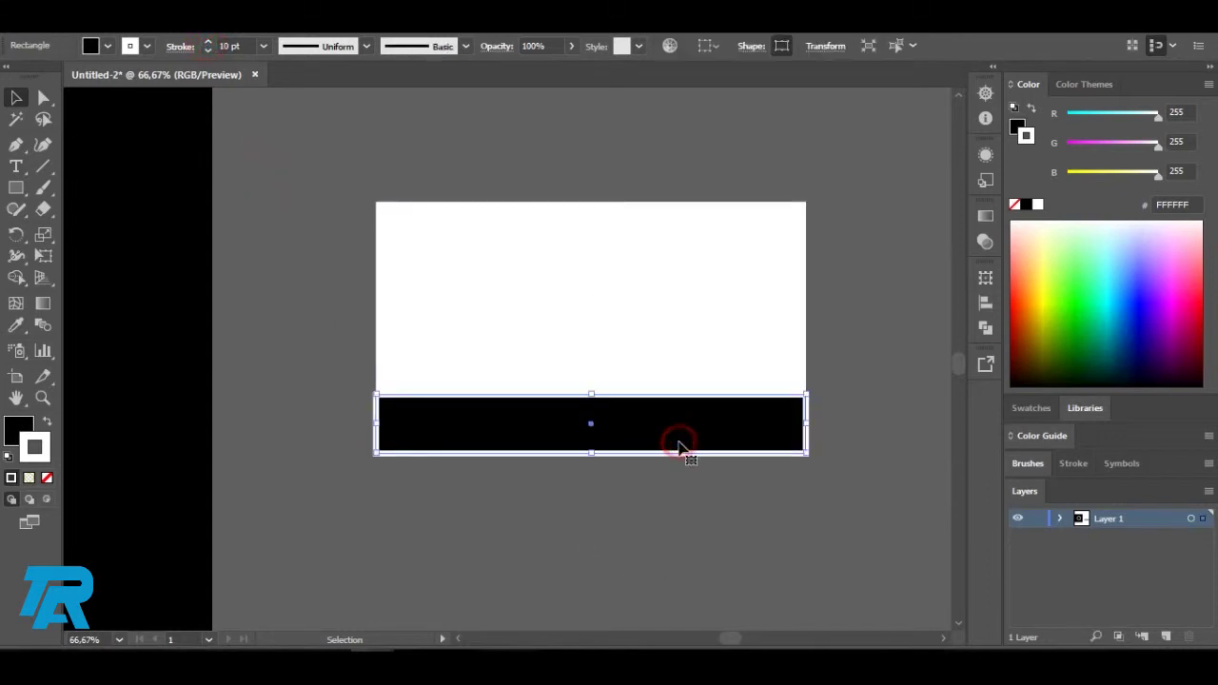
drag(628, 431, 634, 185)
click(854, 330)
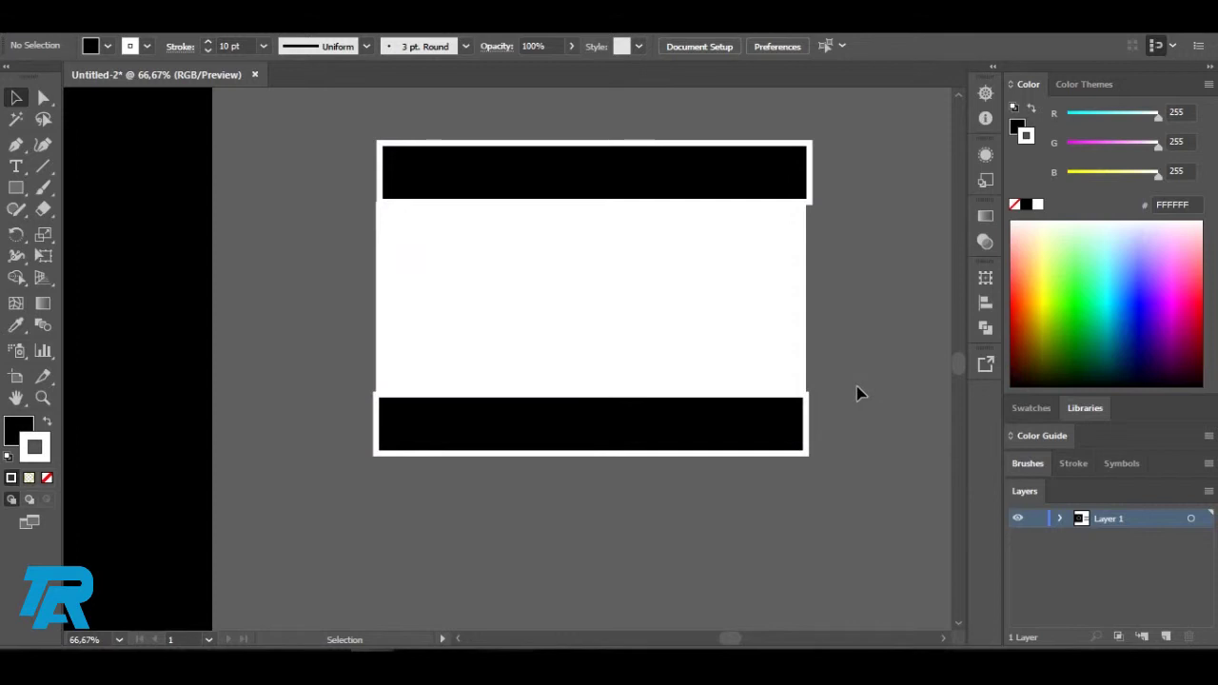
click(669, 174)
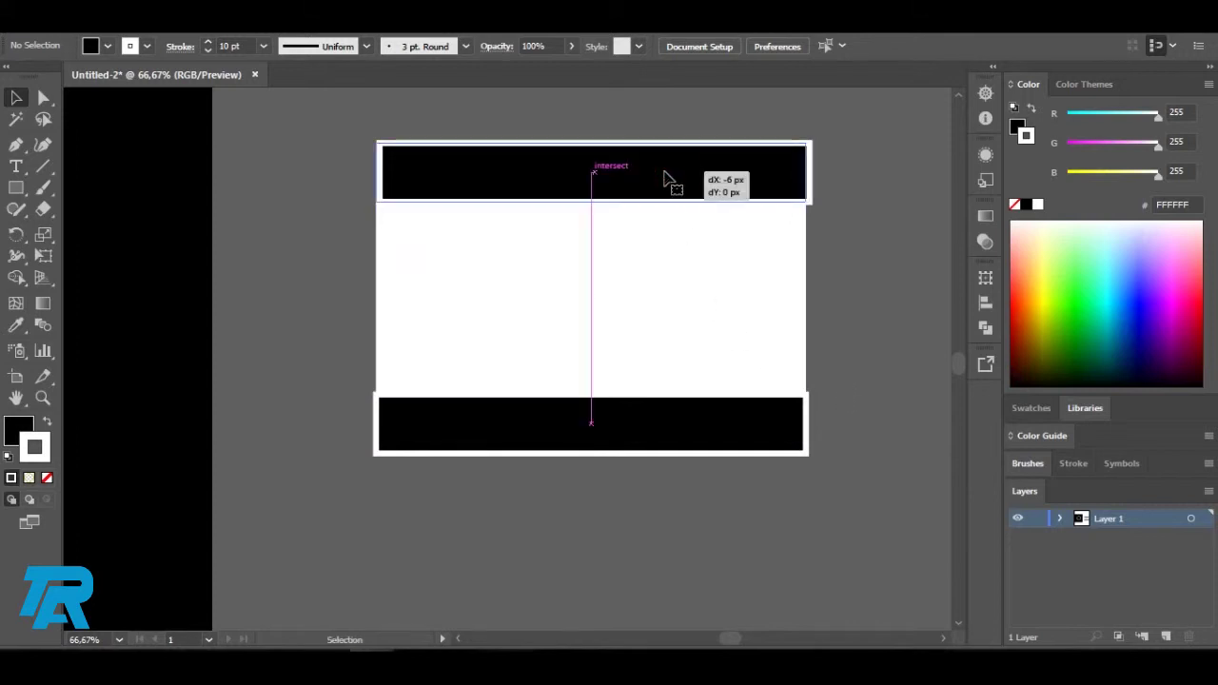
click(851, 334)
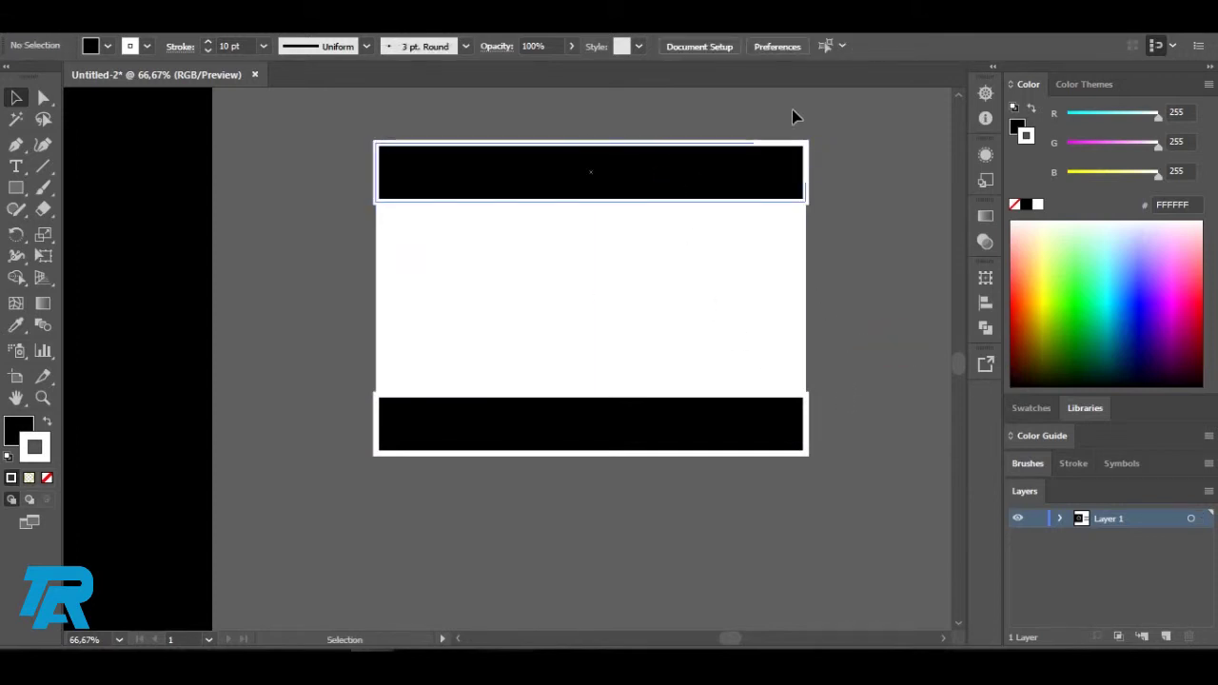
drag(782, 398, 745, 470)
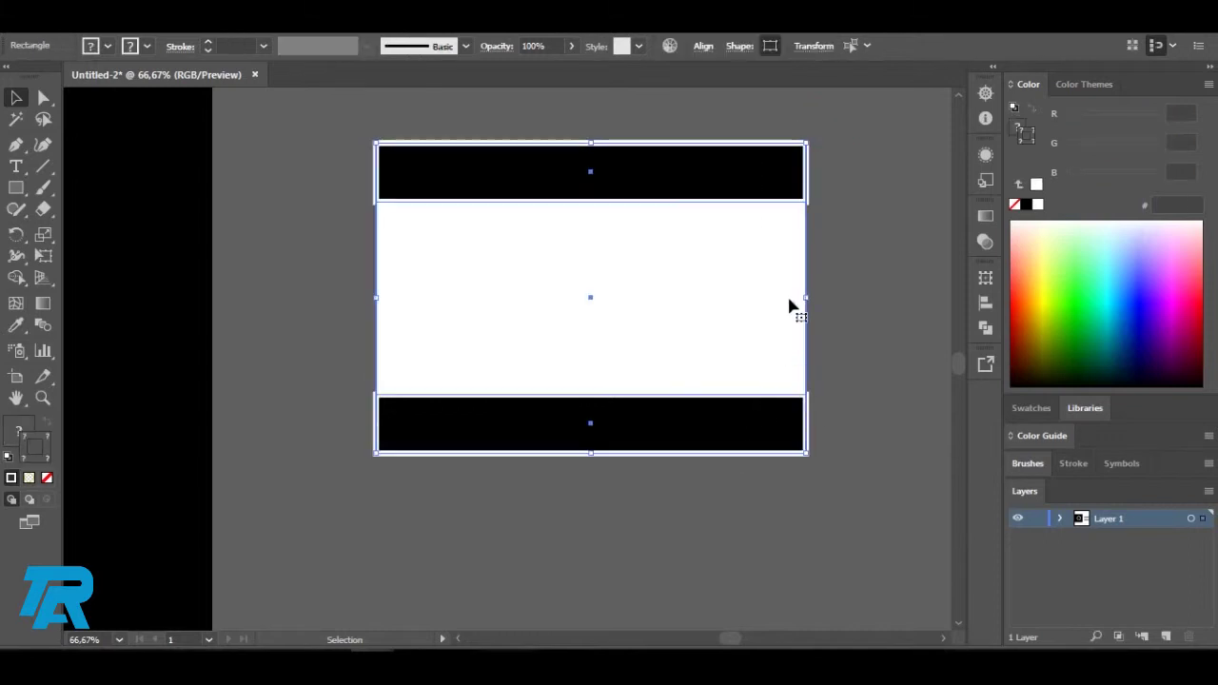
drag(811, 299, 919, 298)
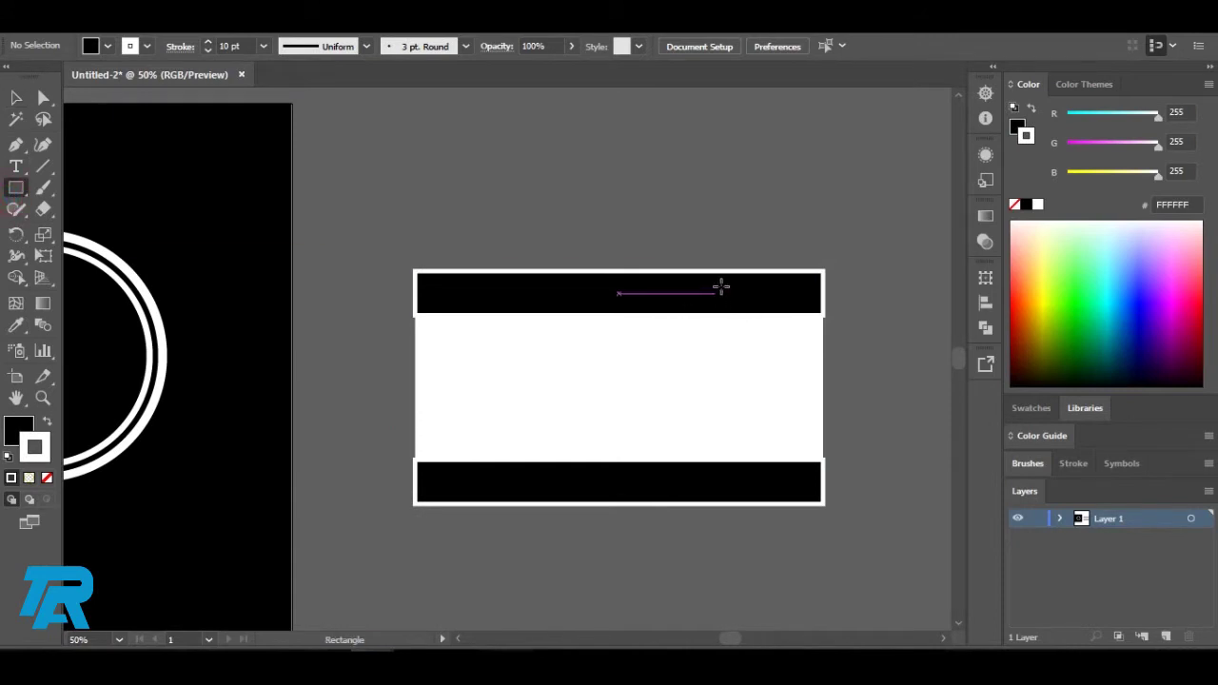
Add a 192 × 54 px white rectangle with no outline at the top bar's right end.
drag(720, 278, 815, 306)
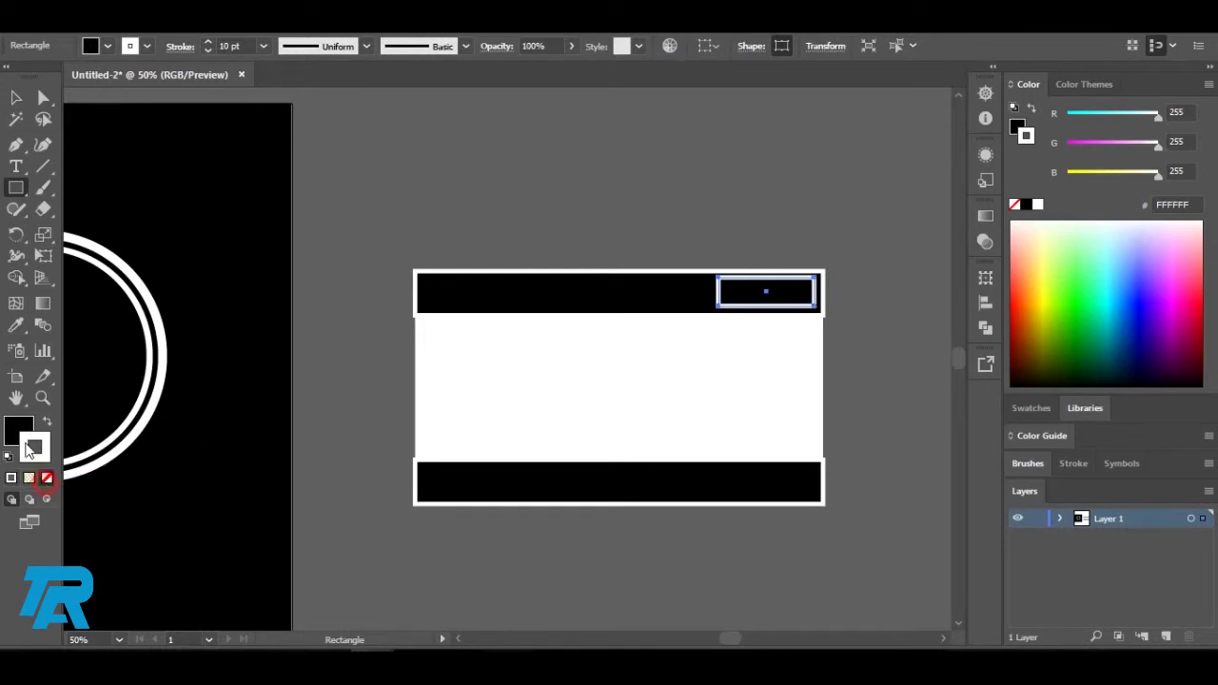
key(slash)
click(20, 438)
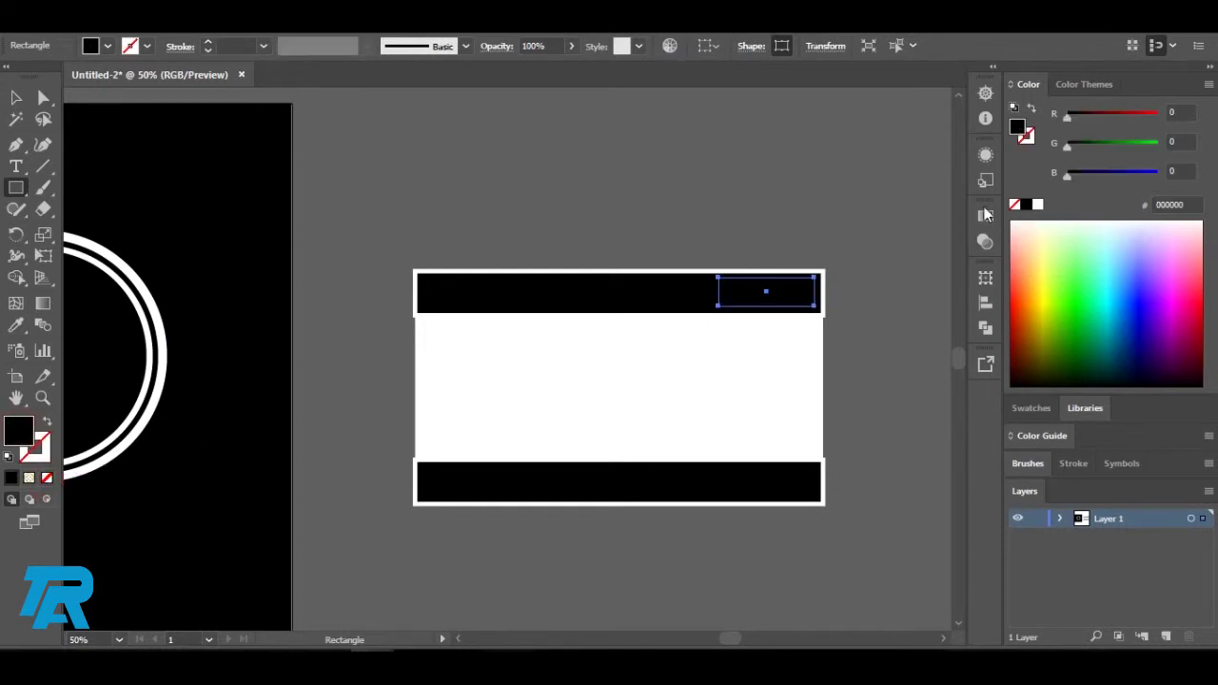
click(1040, 205)
key(v)
click(555, 192)
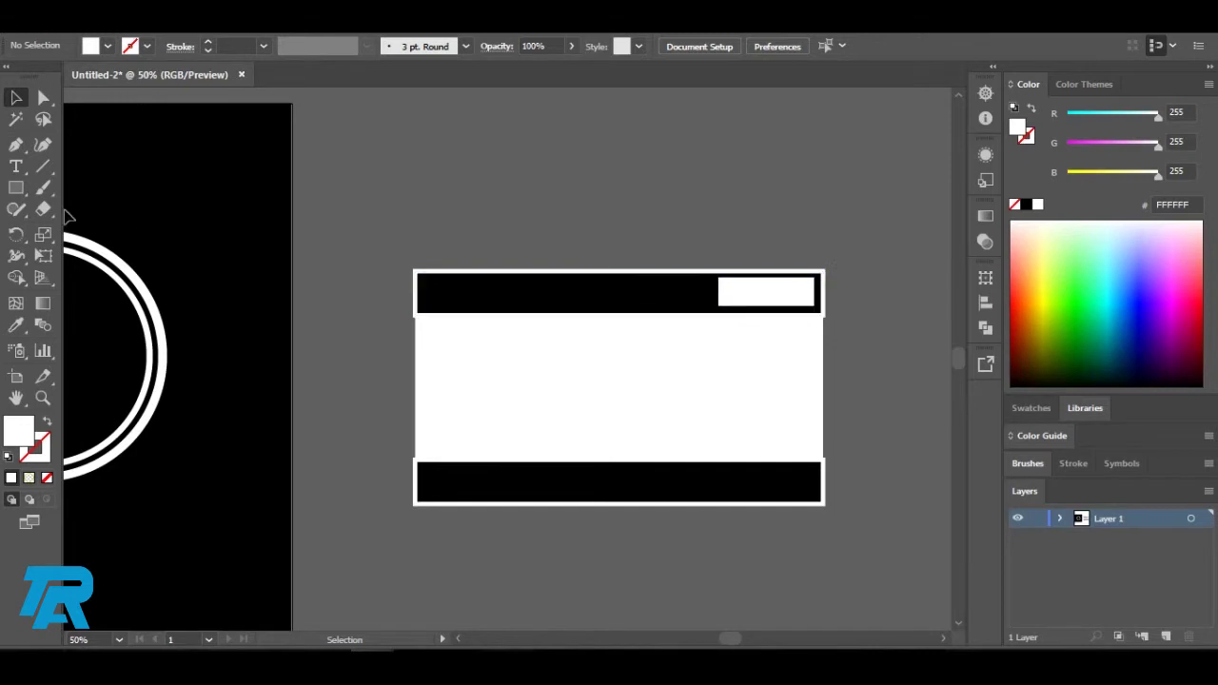
click(25, 190)
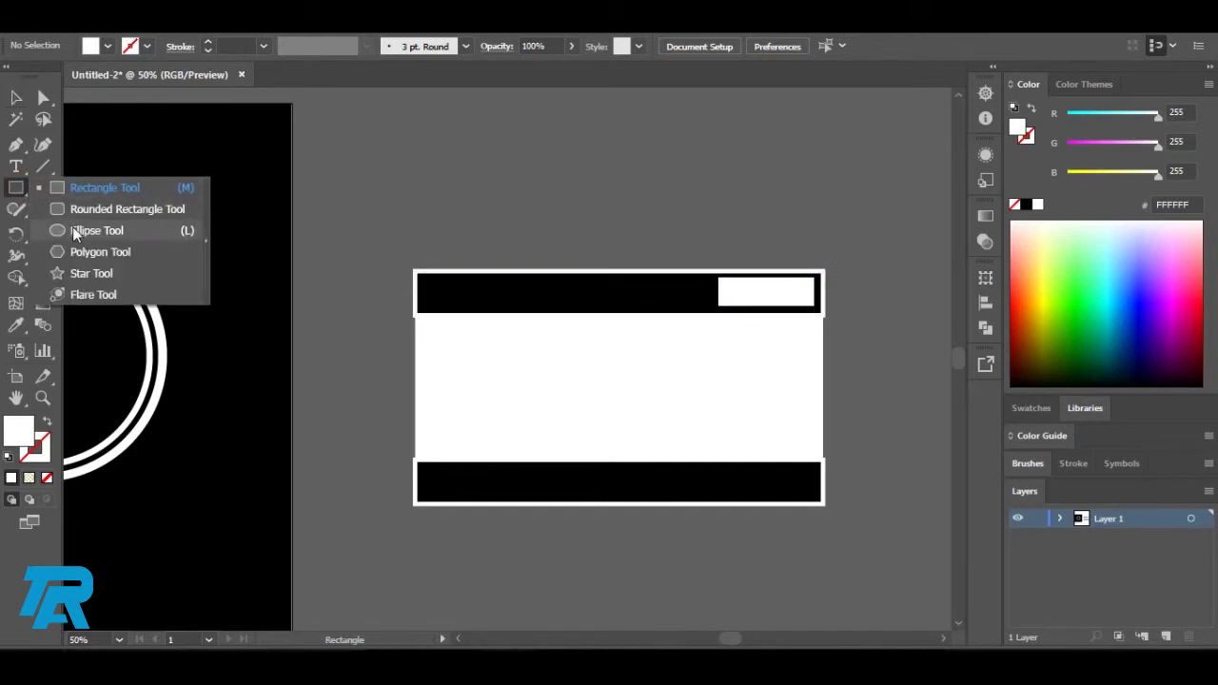
Place a small white circle in the left end of the top bar.
drag(24, 190, 73, 226)
drag(417, 190, 439, 212)
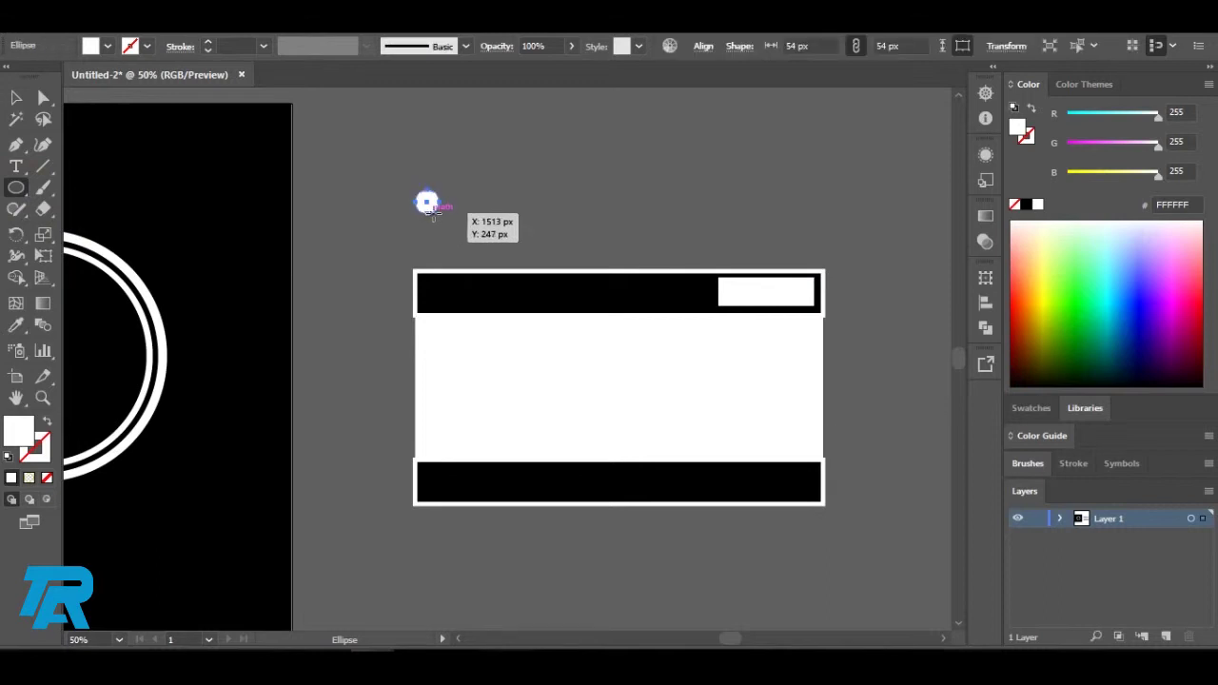
click(17, 99)
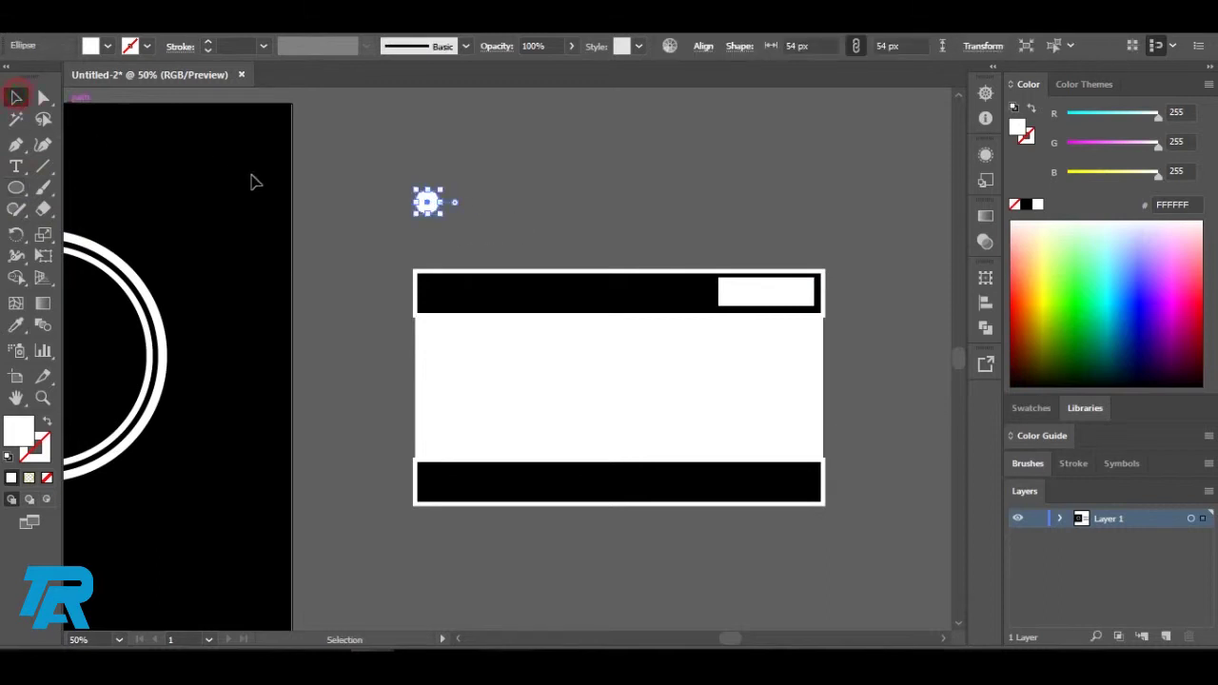
drag(427, 201, 444, 293)
click(486, 209)
click(454, 303)
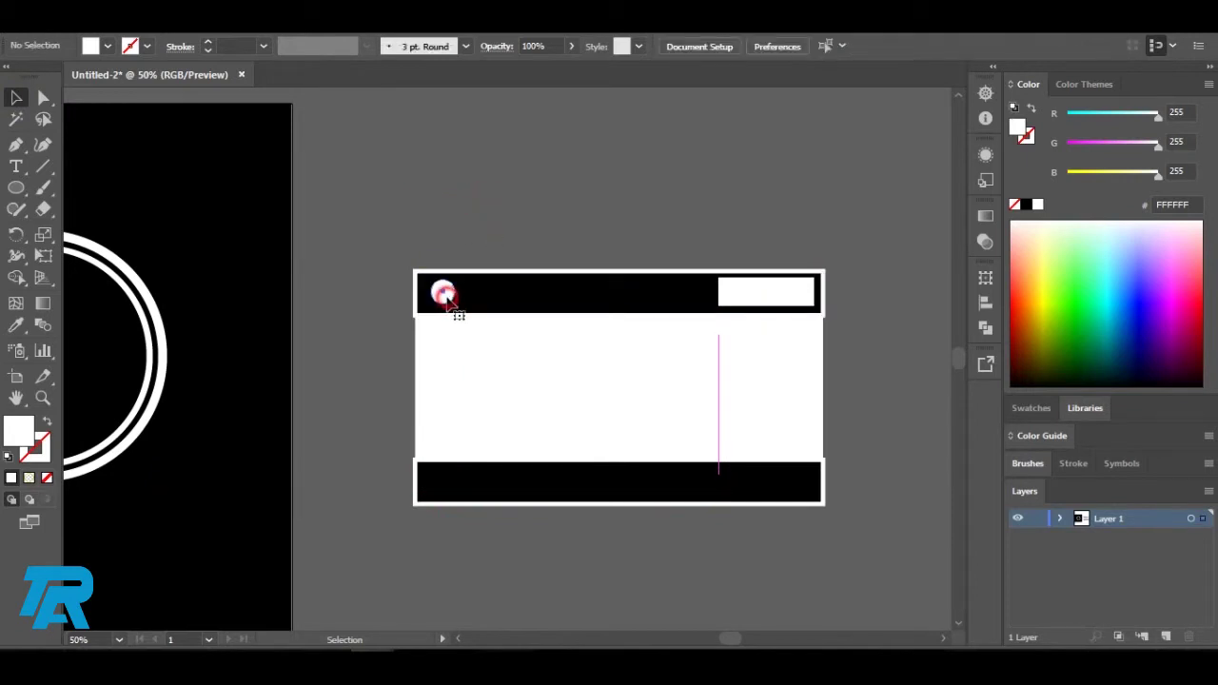
Duplicate the small circle above the camera body and scale it to 246 px.
mouse_move(444, 295)
alt+mouse_down()
mouse_move(608, 193)
mouse_move(679, 261)
alt+mouse_up()
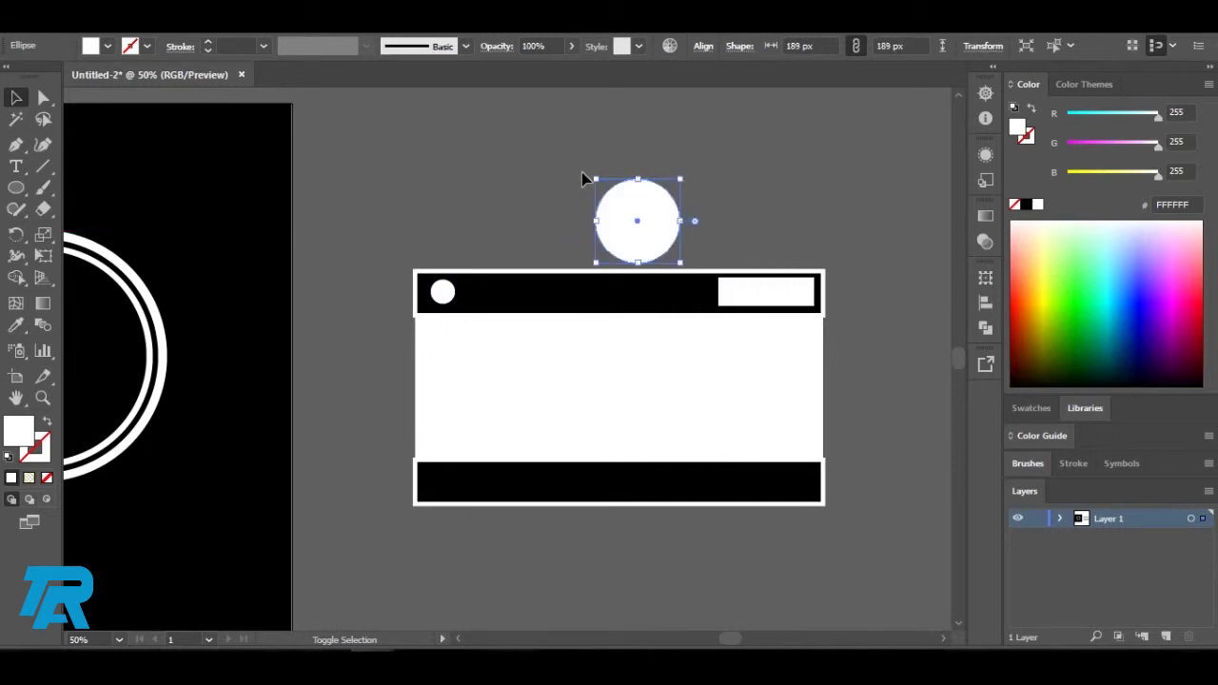
drag(596, 179, 538, 122)
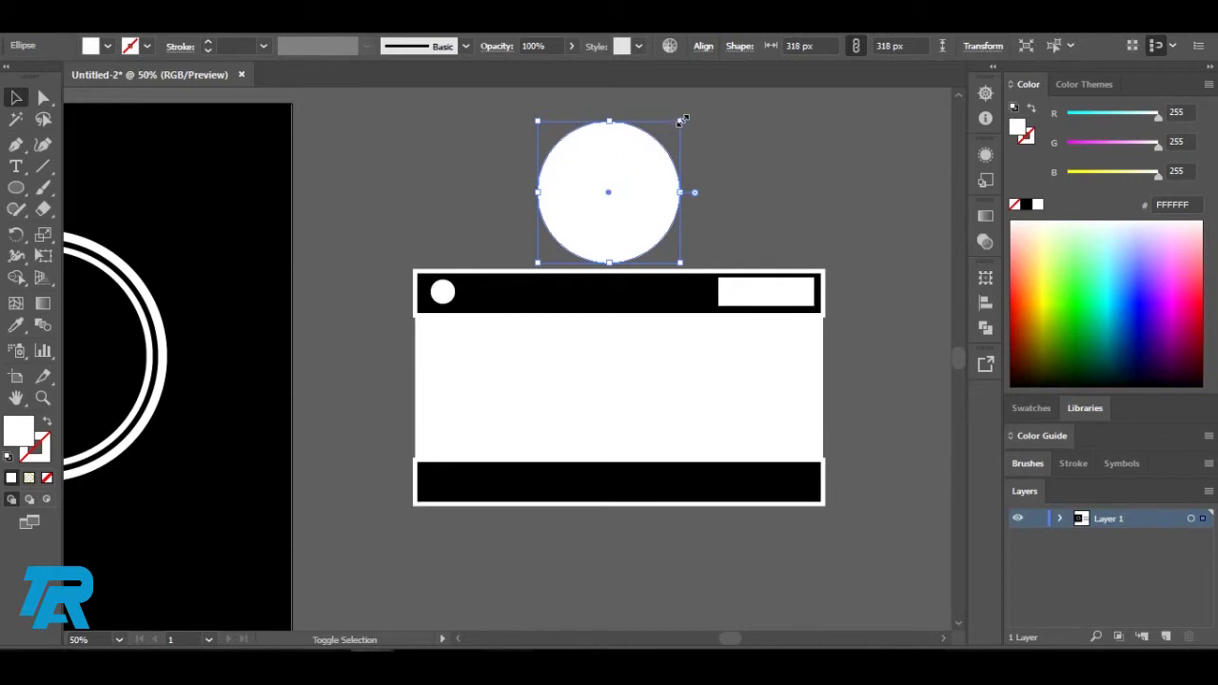
drag(682, 121, 648, 153)
drag(614, 214, 635, 219)
click(716, 202)
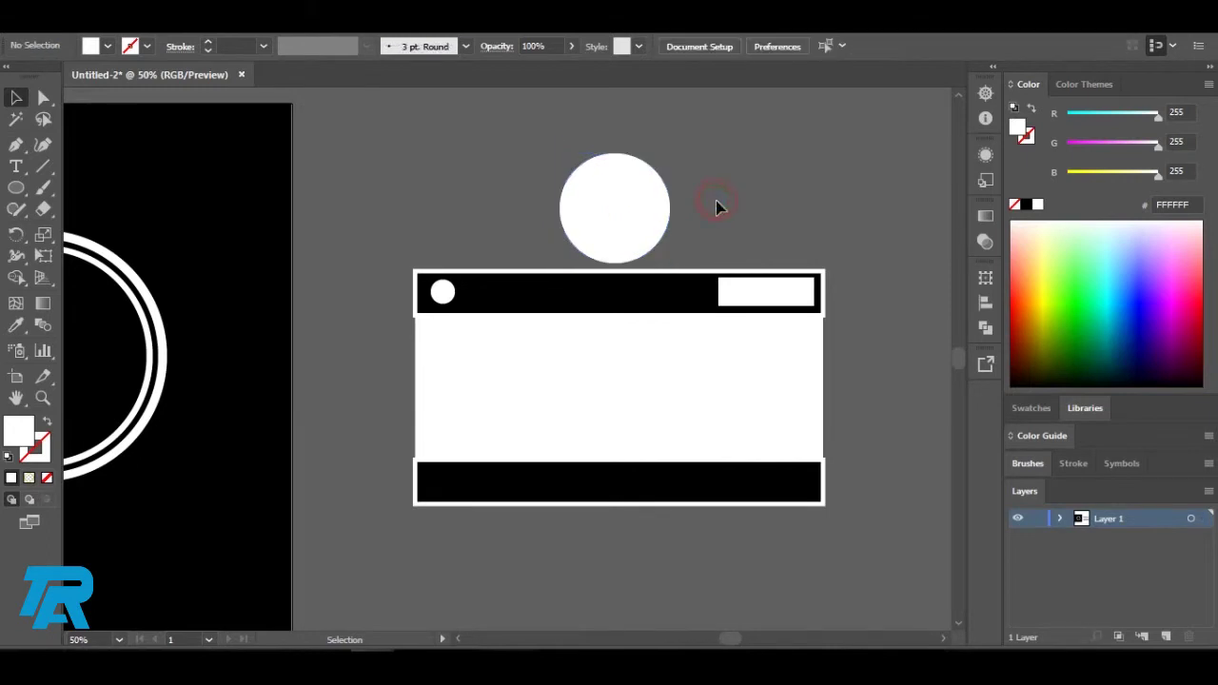
click(609, 232)
Copy the circle onto the camera body, enlarge and centre it, and fill it black.
drag(614, 217, 619, 391)
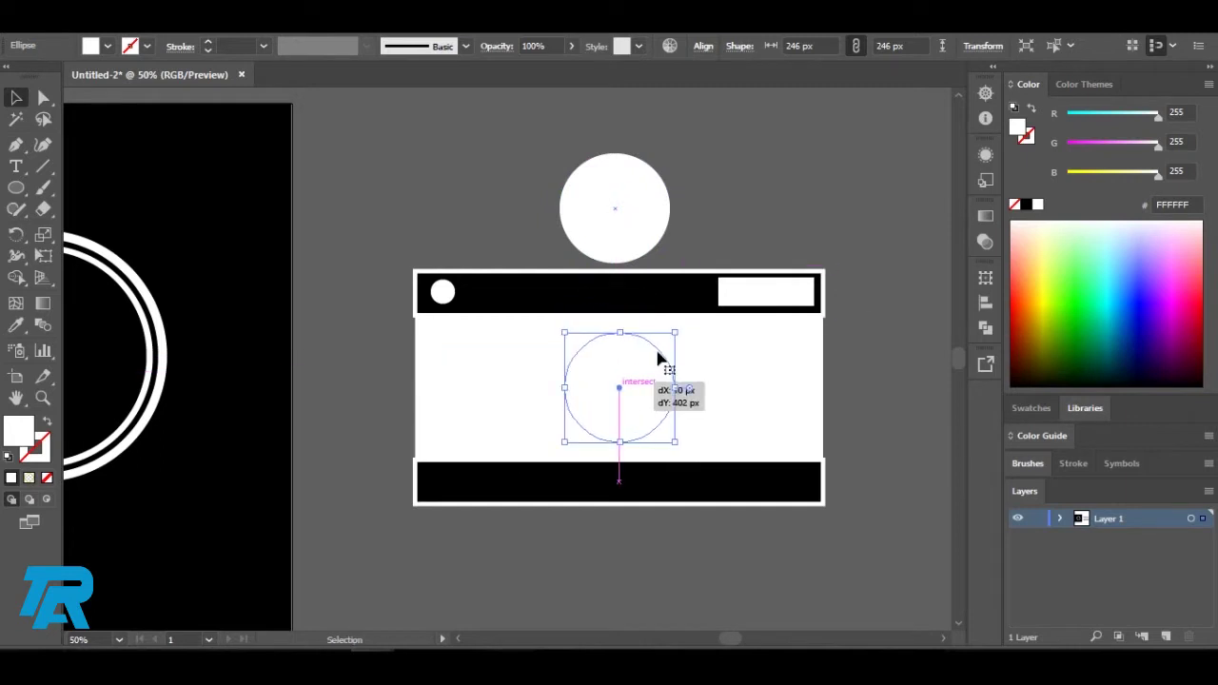
drag(680, 332, 693, 315)
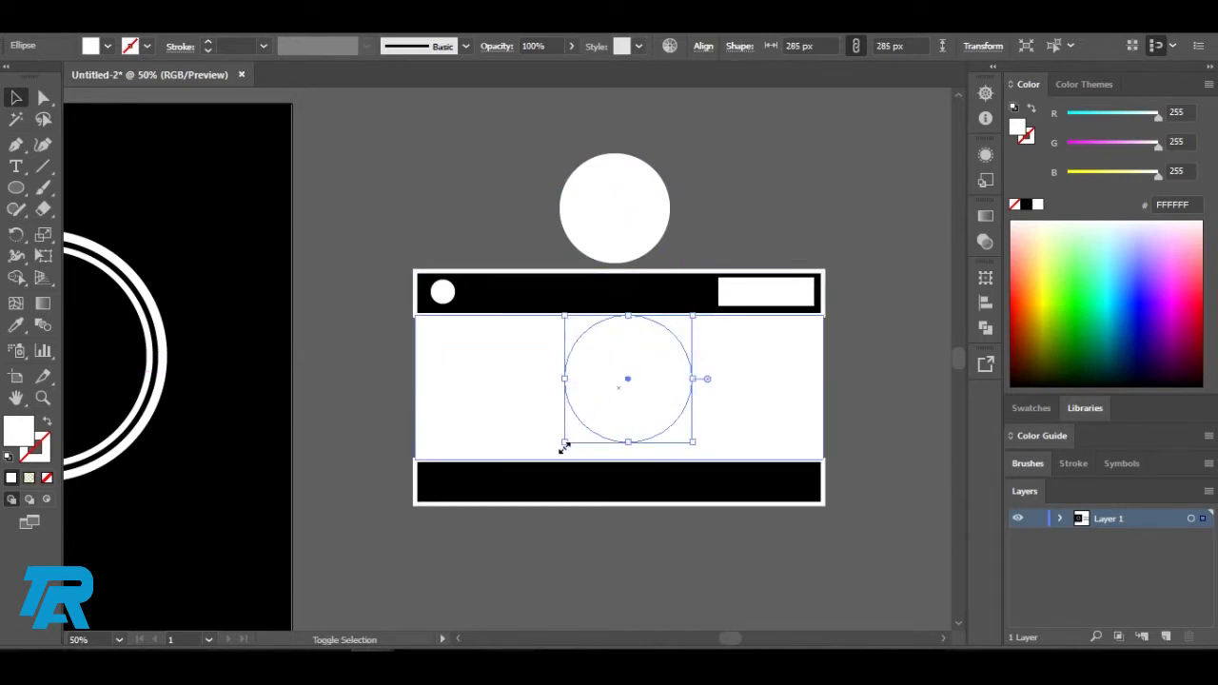
drag(561, 444, 552, 453)
drag(615, 403, 612, 408)
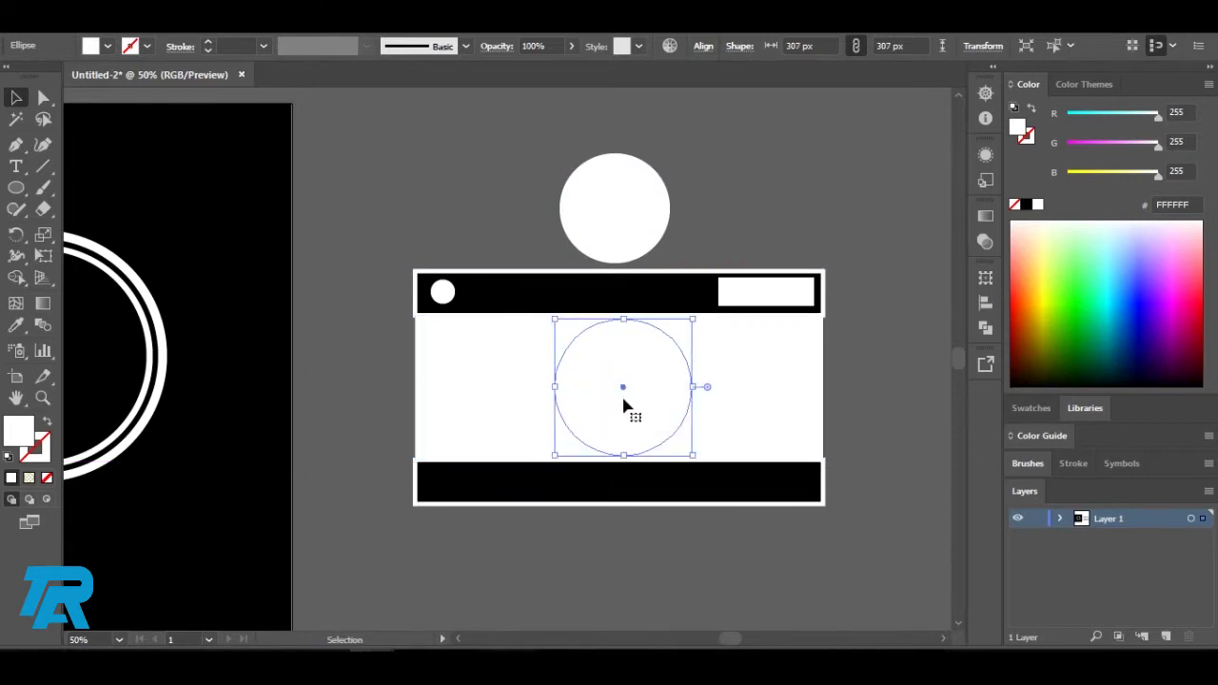
click(1030, 206)
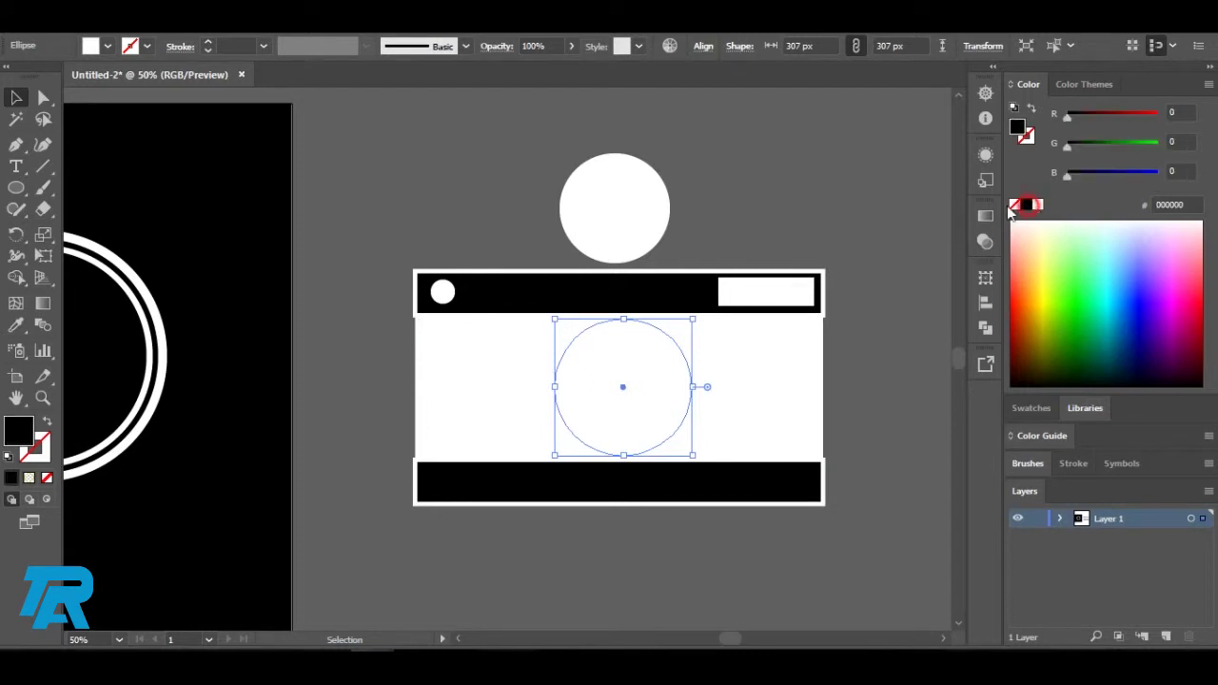
click(807, 200)
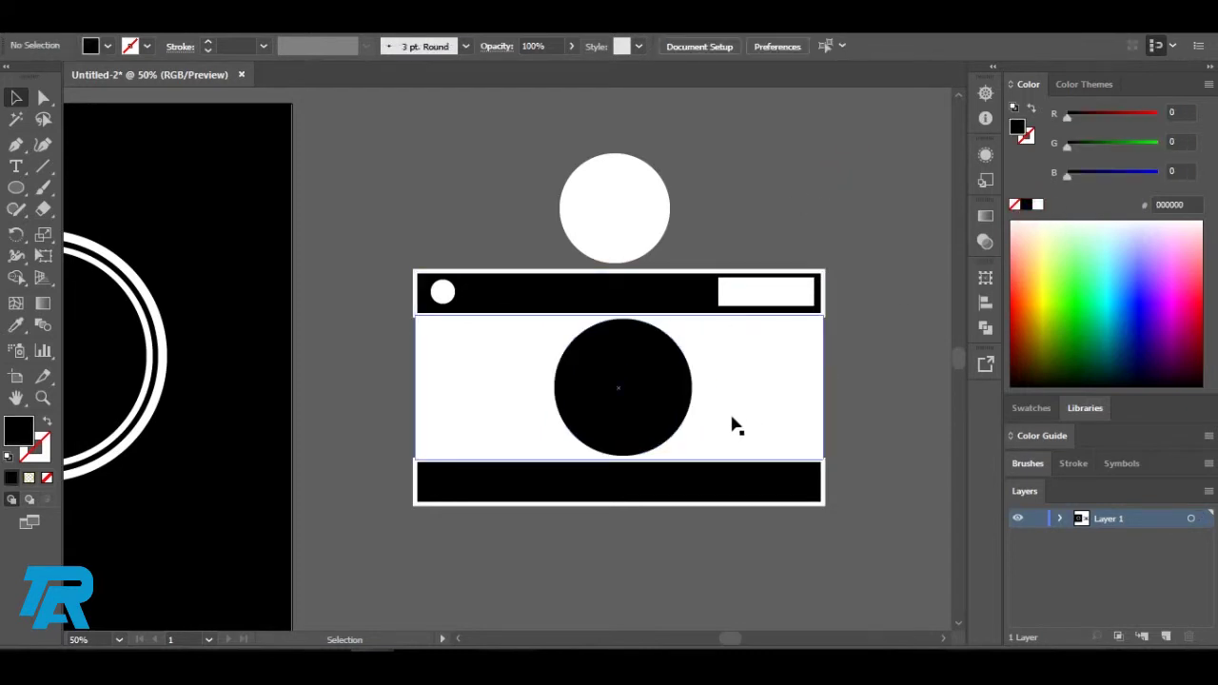
drag(620, 229, 625, 229)
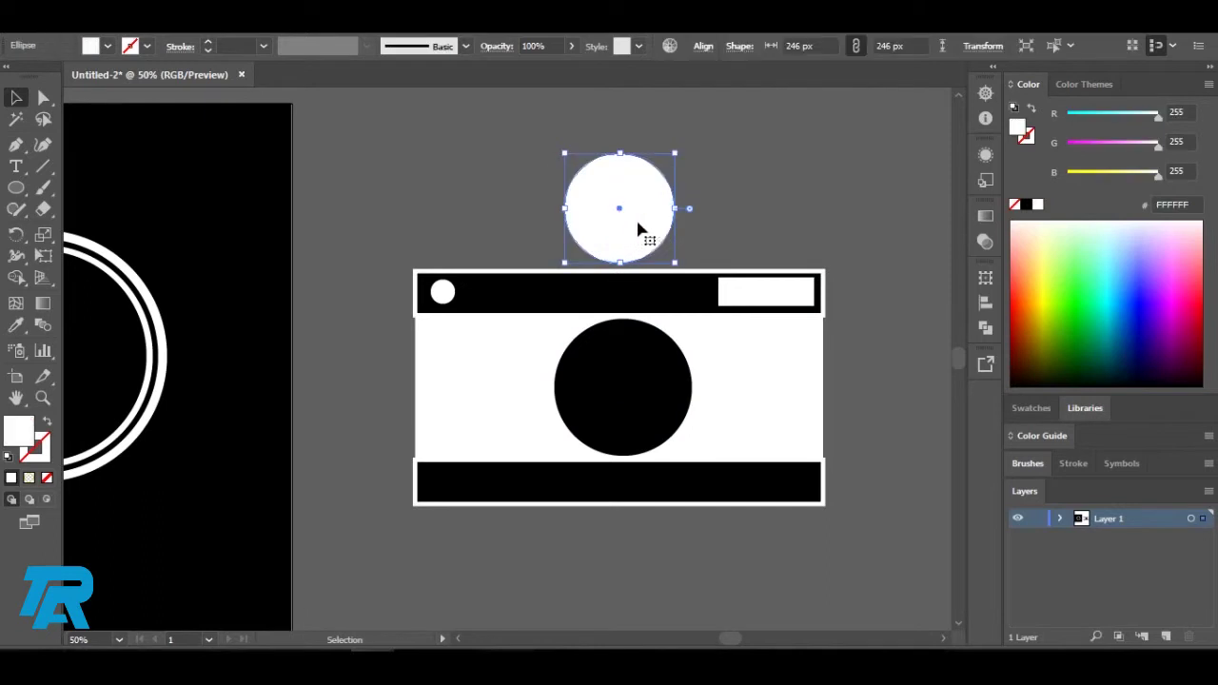
drag(657, 385, 653, 385)
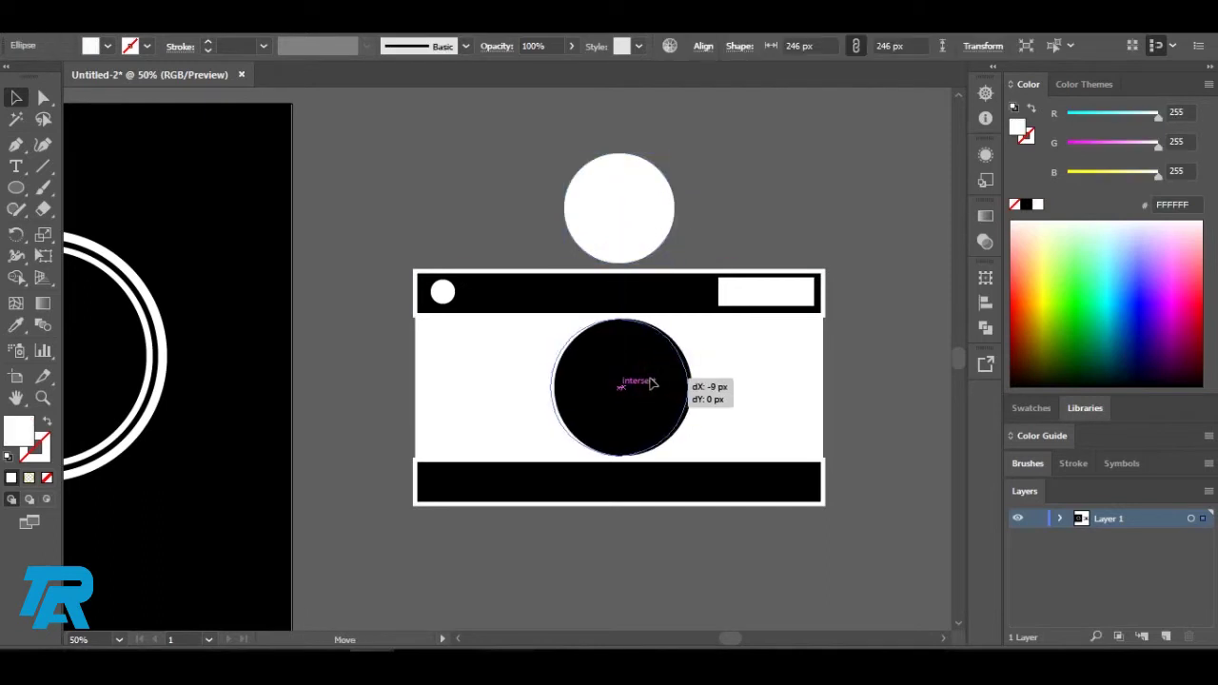
click(748, 193)
Add a centred 255 px white circle inside the black lens circle.
click(661, 367)
drag(663, 378, 671, 380)
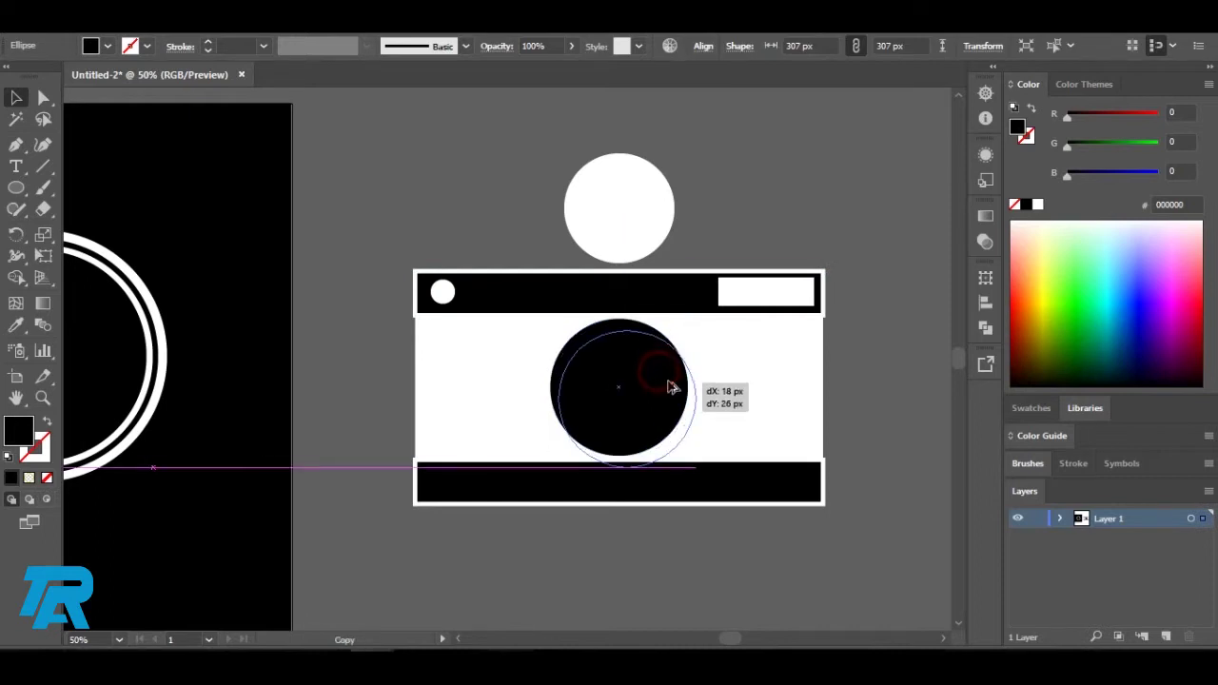
drag(698, 324, 680, 352)
drag(638, 429, 638, 402)
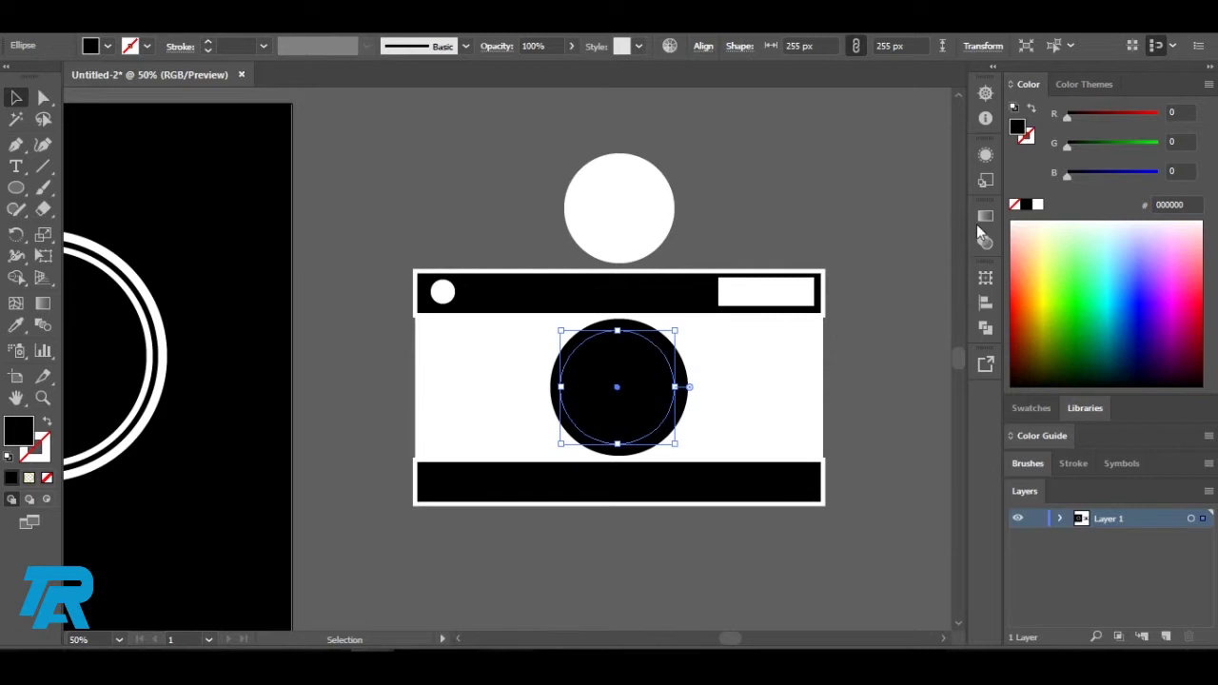
click(1037, 204)
click(797, 182)
mouse_move(647, 362)
mouse_down()
mouse_move(644, 332)
mouse_move(647, 342)
mouse_up()
click(733, 197)
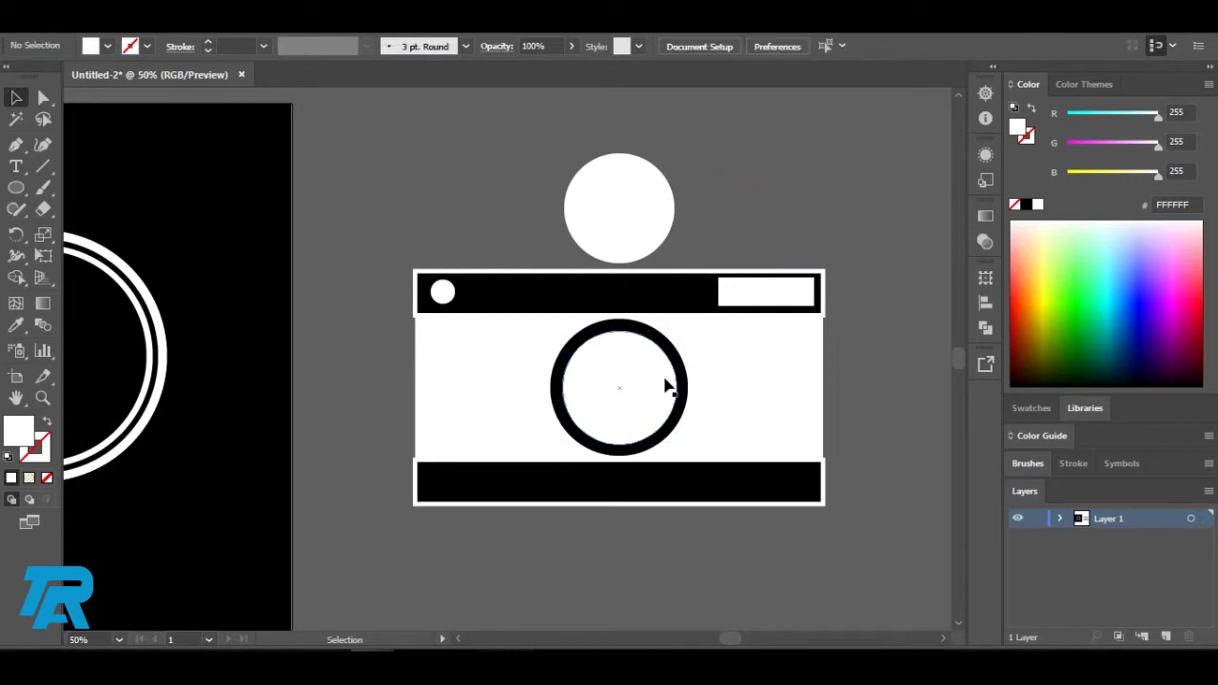
Add a 210 px black circle at the lens centre.
click(614, 404)
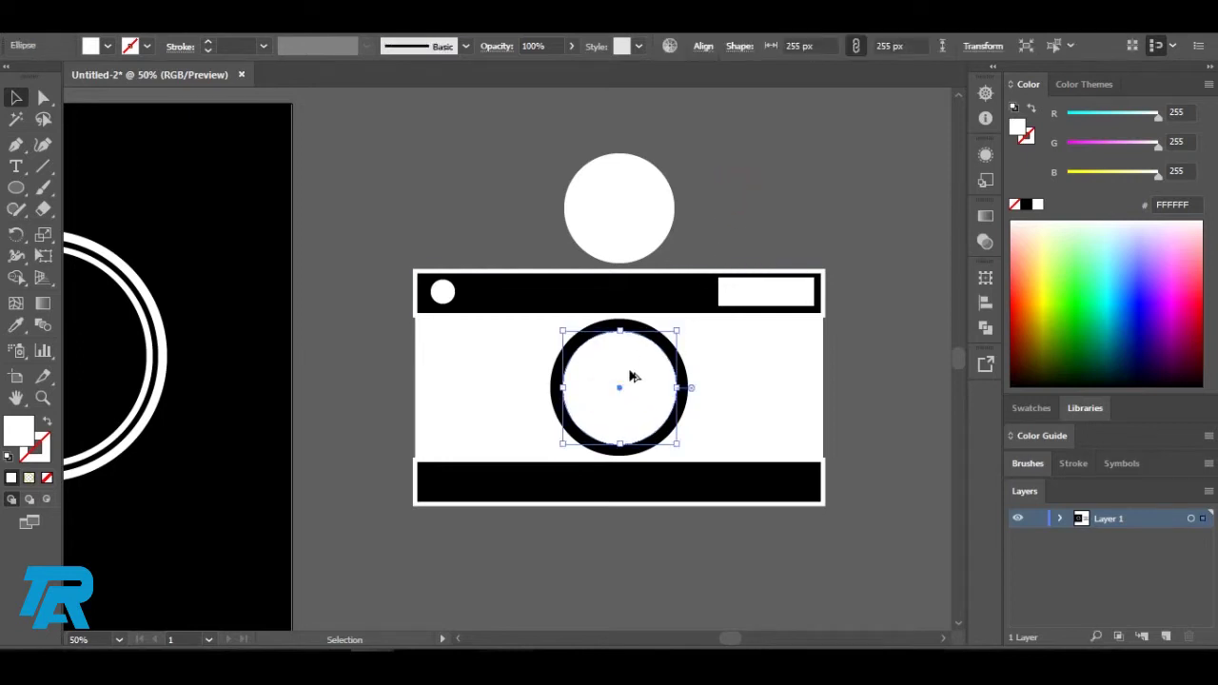
drag(631, 375, 631, 391)
drag(673, 350, 658, 367)
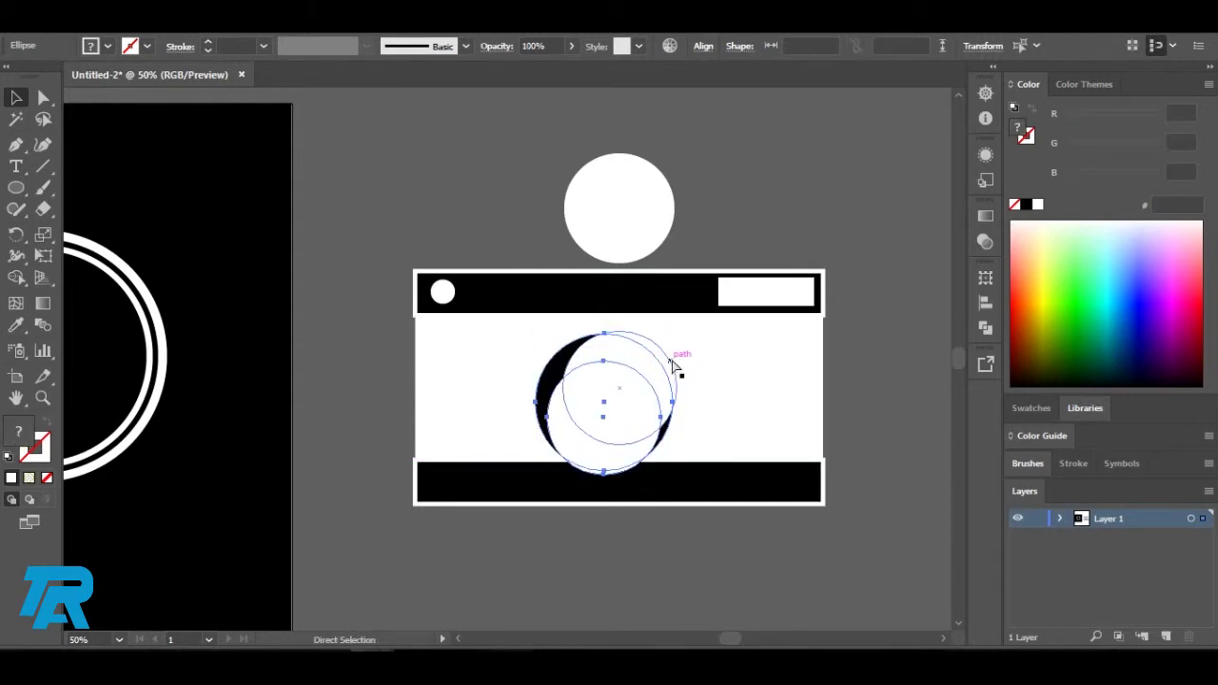
key(ctrl+z)
click(657, 399)
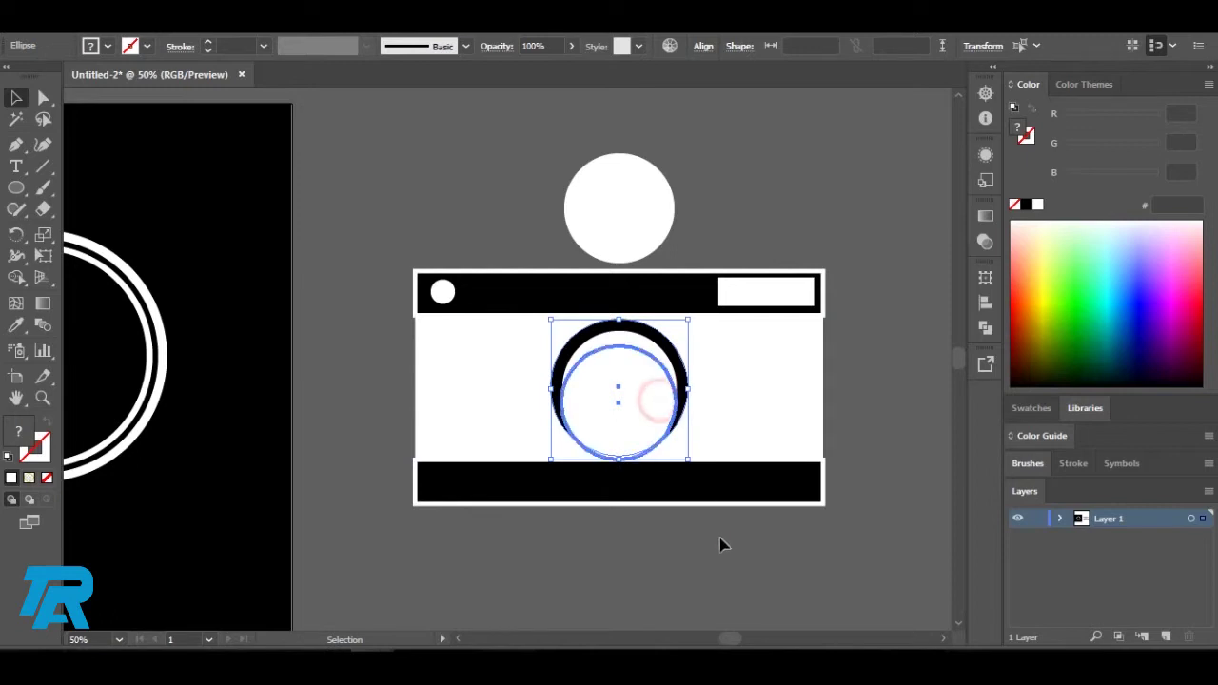
click(650, 404)
drag(676, 344, 659, 369)
mouse_move(631, 421)
mouse_down()
mouse_move(643, 395)
mouse_move(631, 422)
mouse_up()
click(1029, 204)
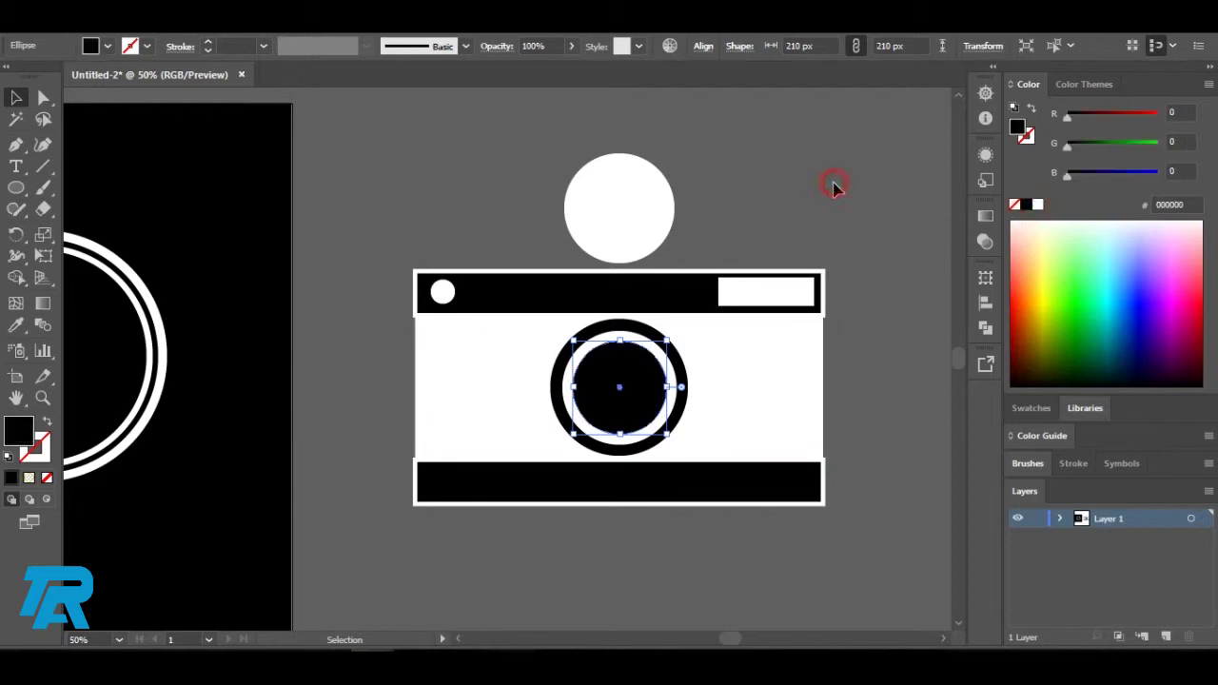
click(833, 188)
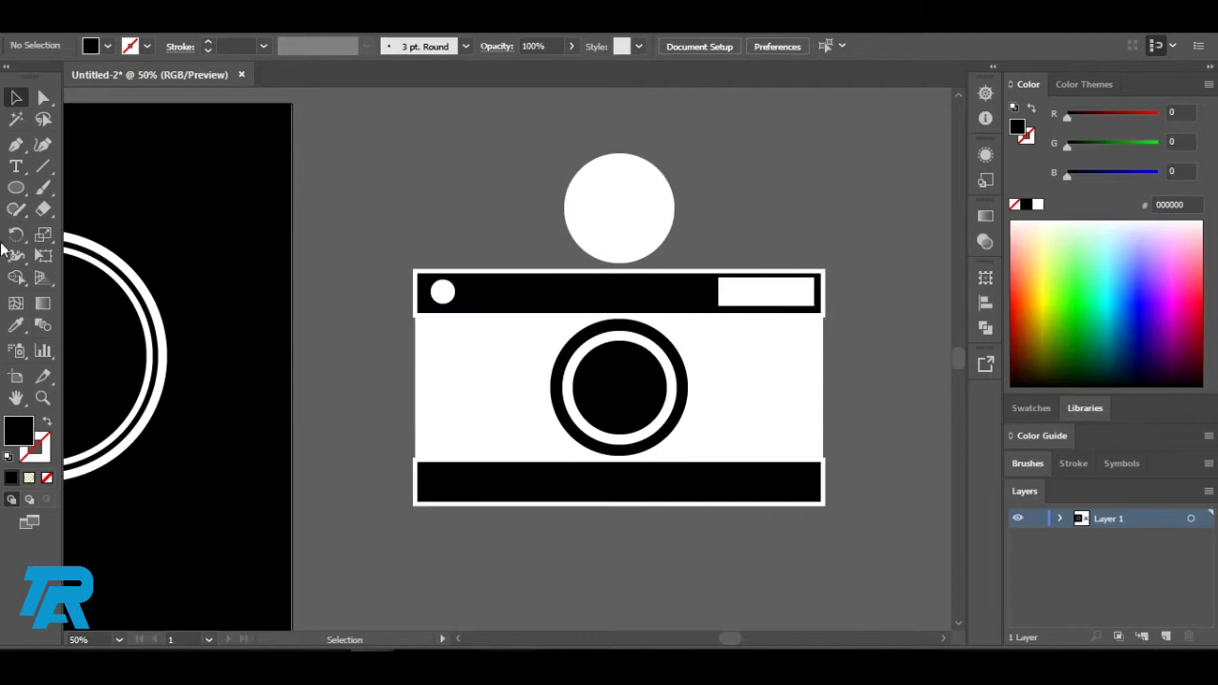
Draw a small rectangle tab above the left end of the camera's top bar.
click(17, 190)
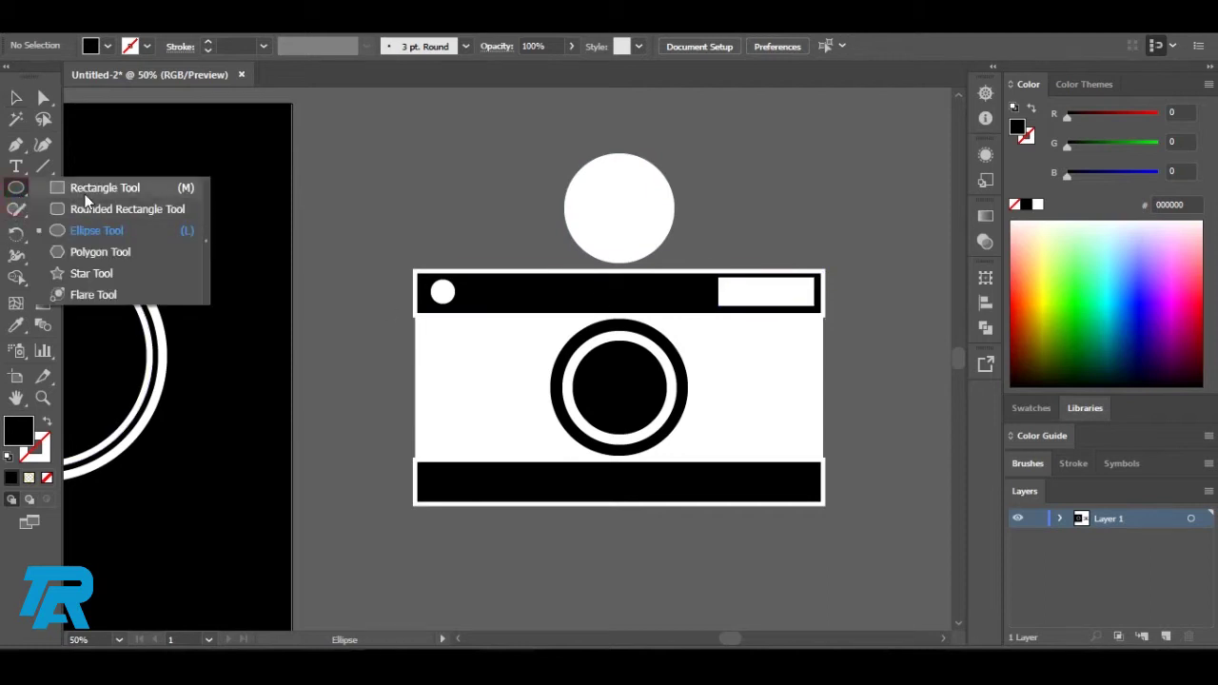
click(95, 187)
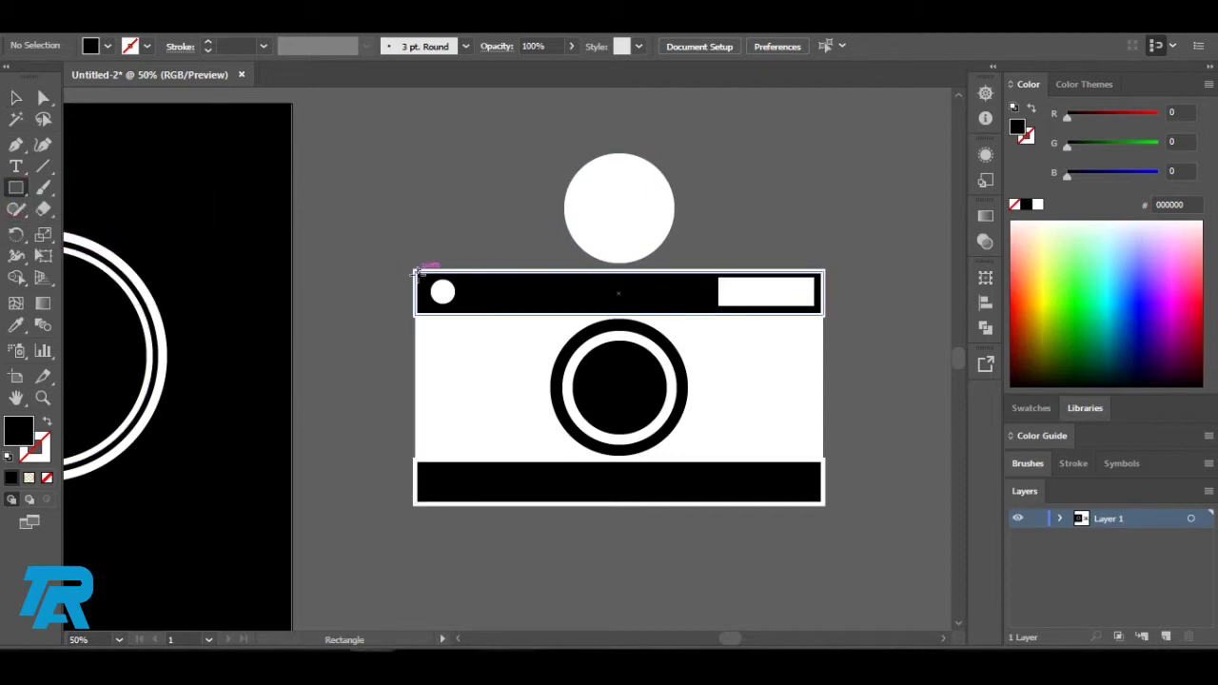
drag(415, 270, 512, 239)
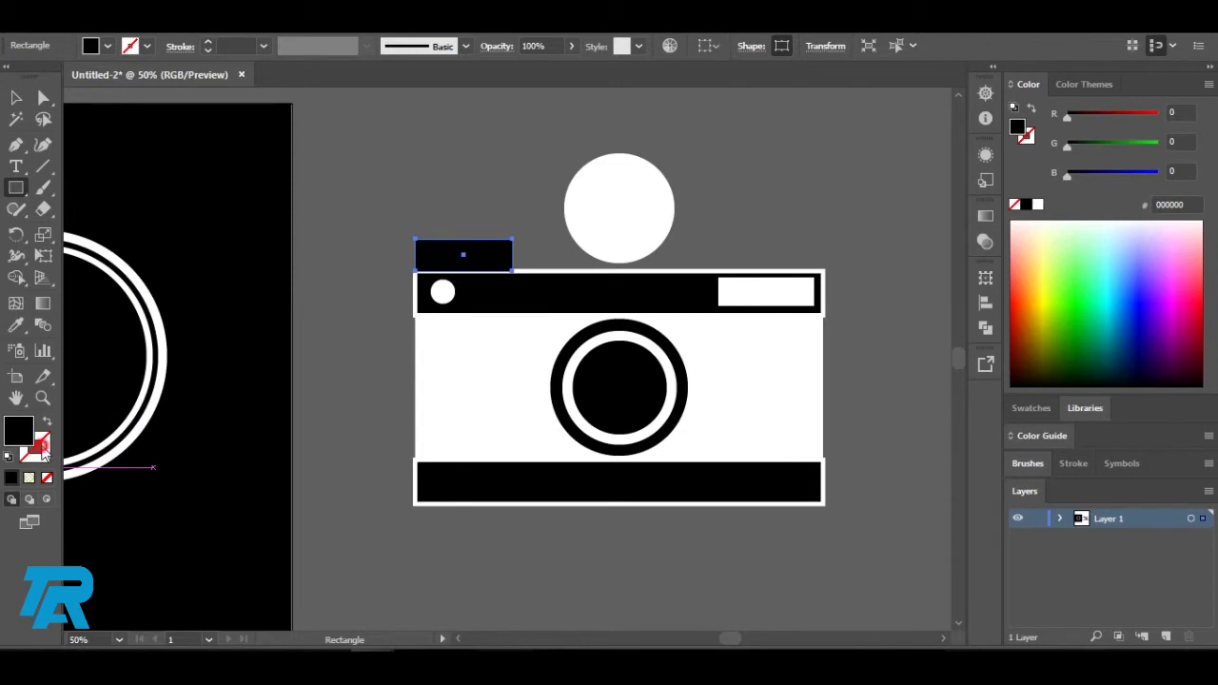
click(40, 447)
click(11, 478)
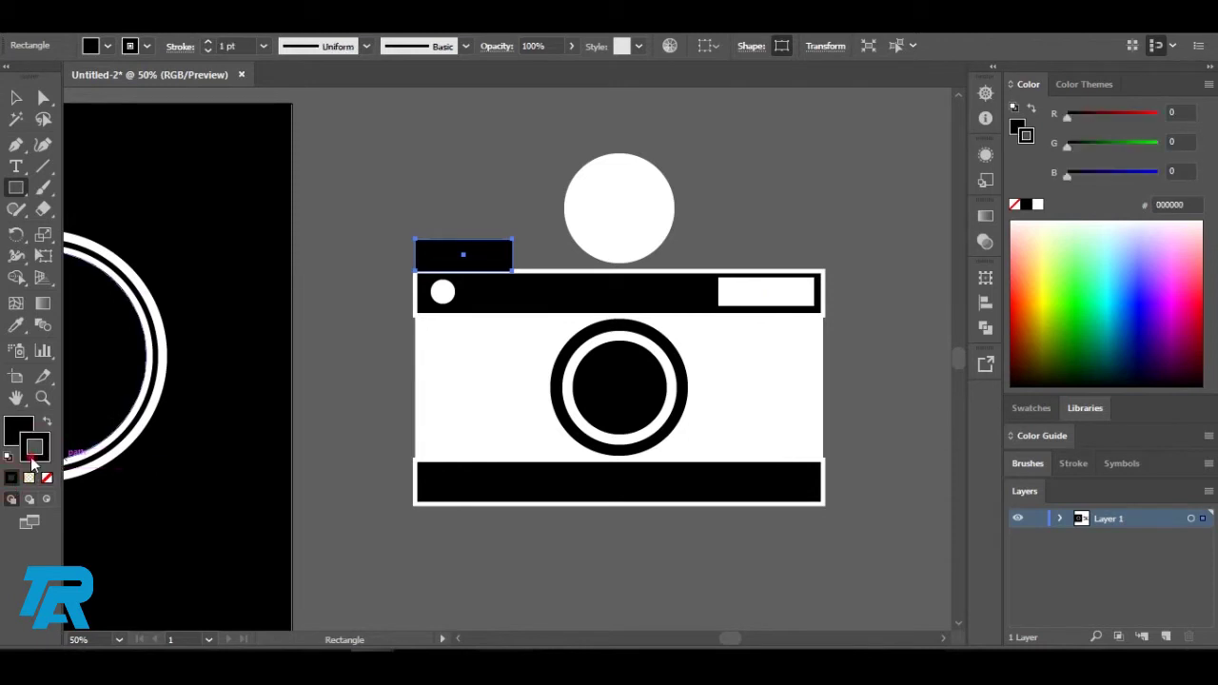
Give the tab a white outline with a 10 pt stroke weight.
double_click(34, 447)
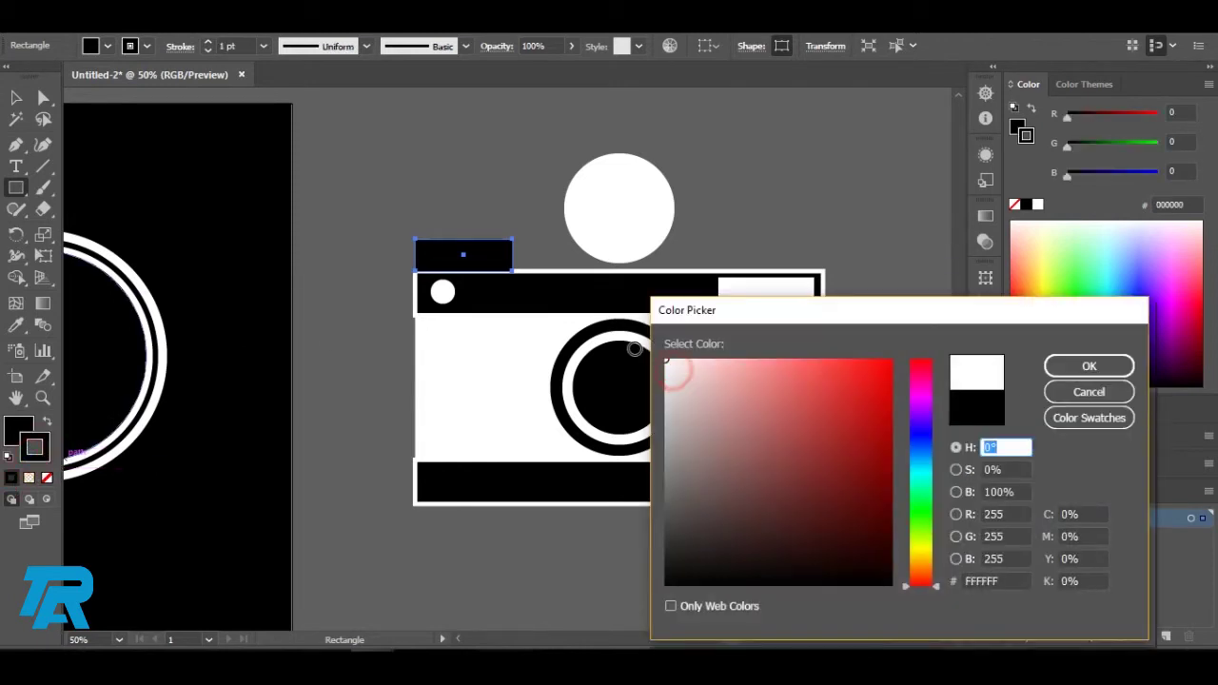
click(1075, 366)
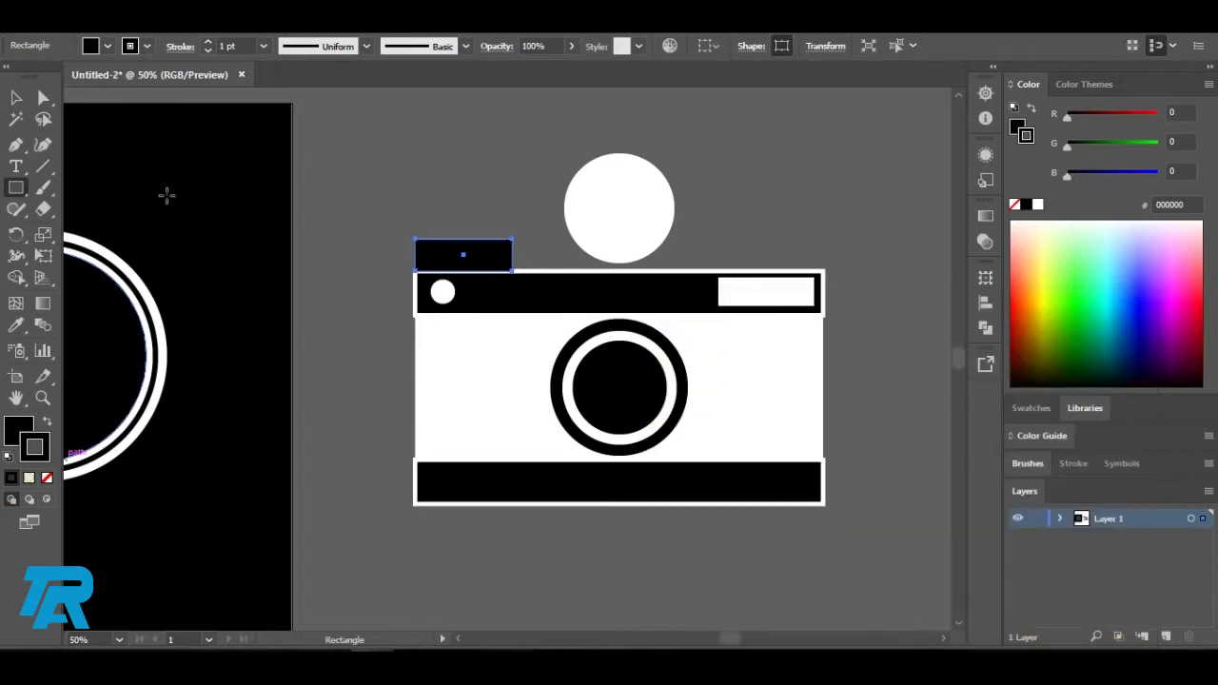
click(16, 98)
click(485, 256)
click(208, 43)
click(208, 42)
click(458, 208)
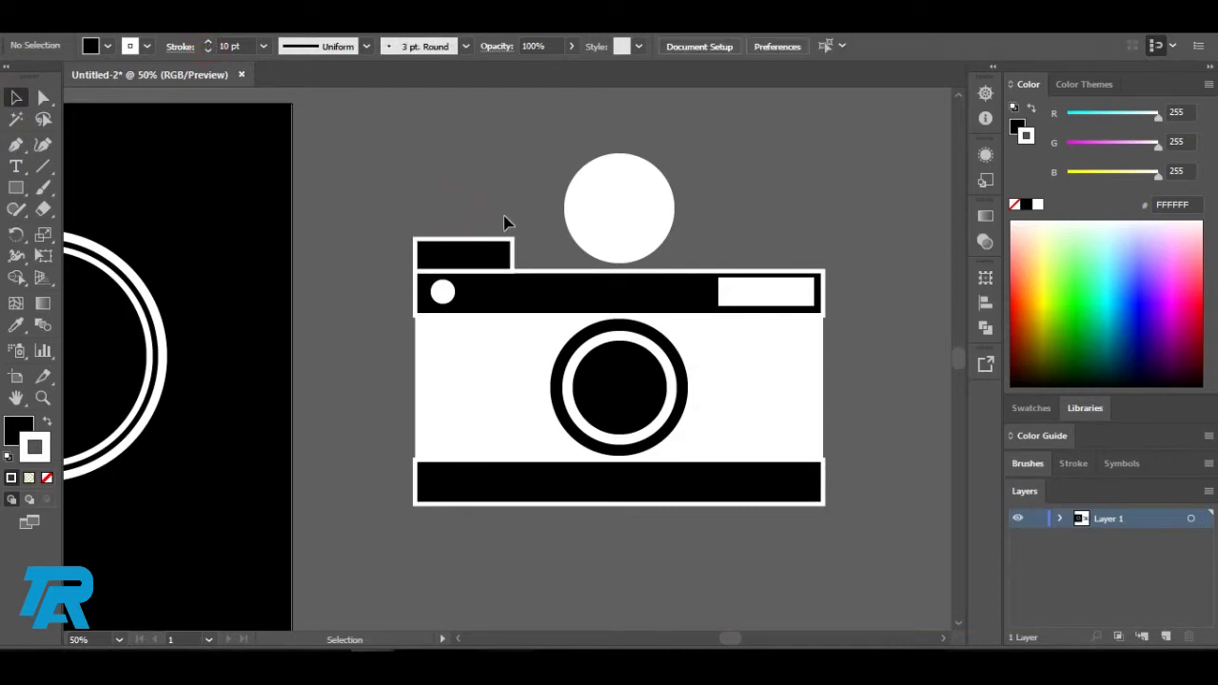
Copy the tab upward as a narrow white strip and send it behind the tab.
drag(483, 254, 483, 243)
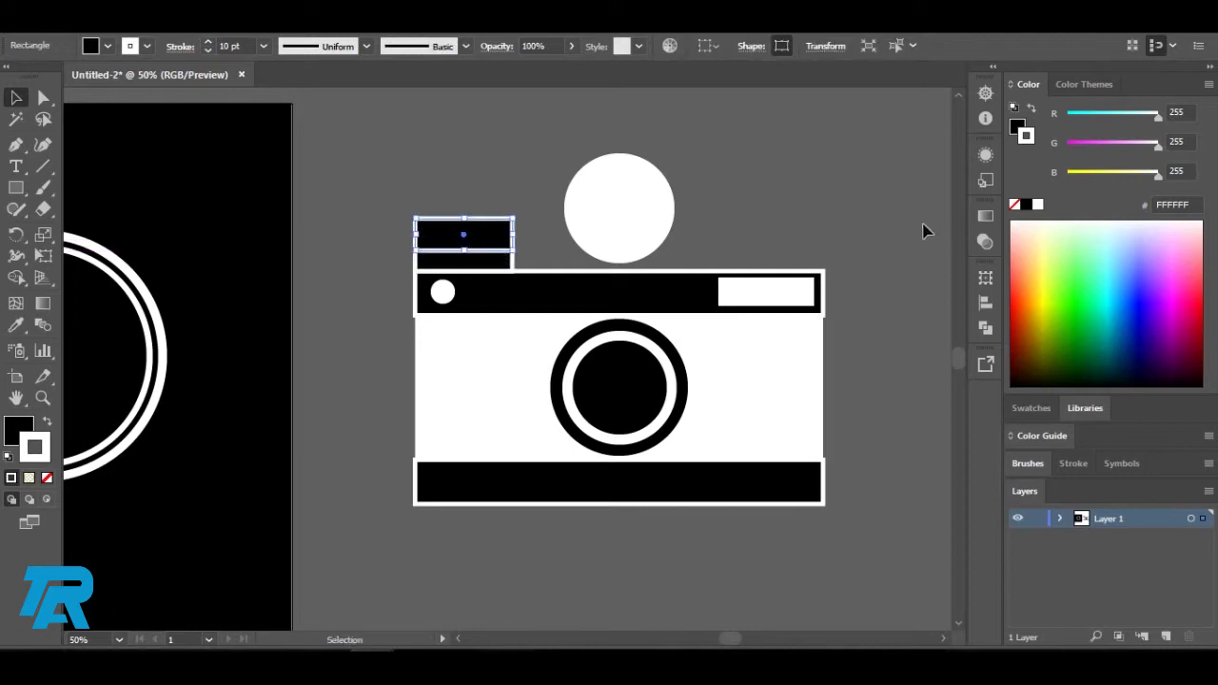
click(18, 433)
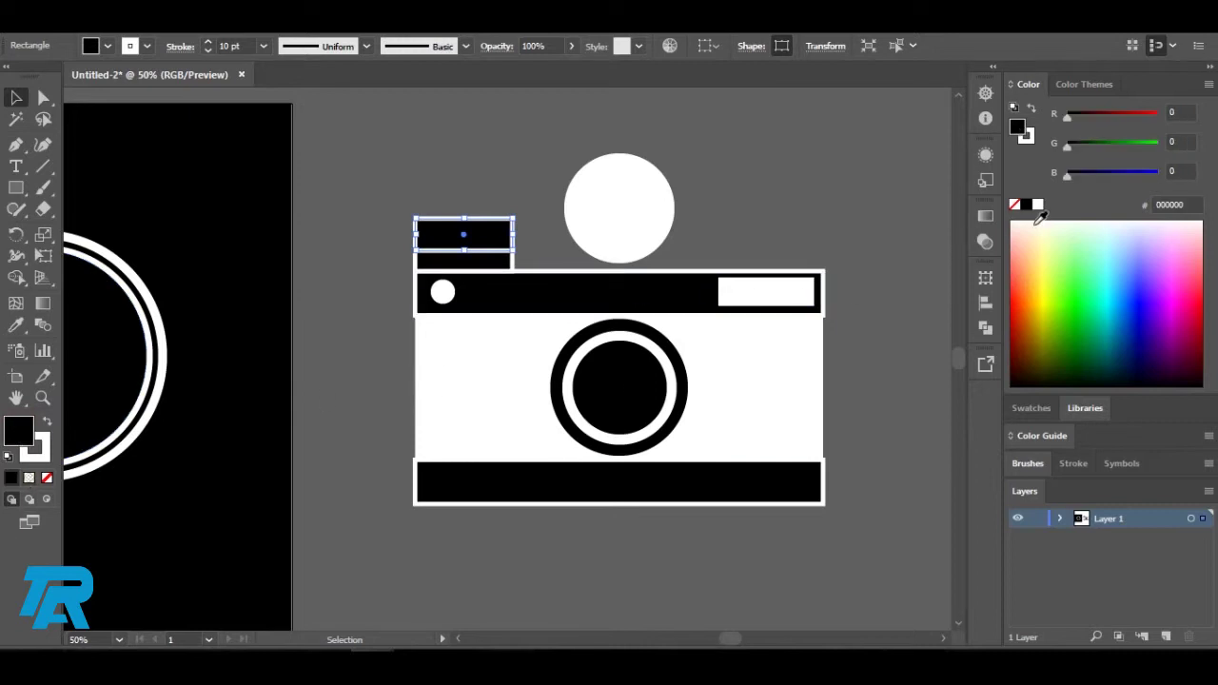
click(1038, 206)
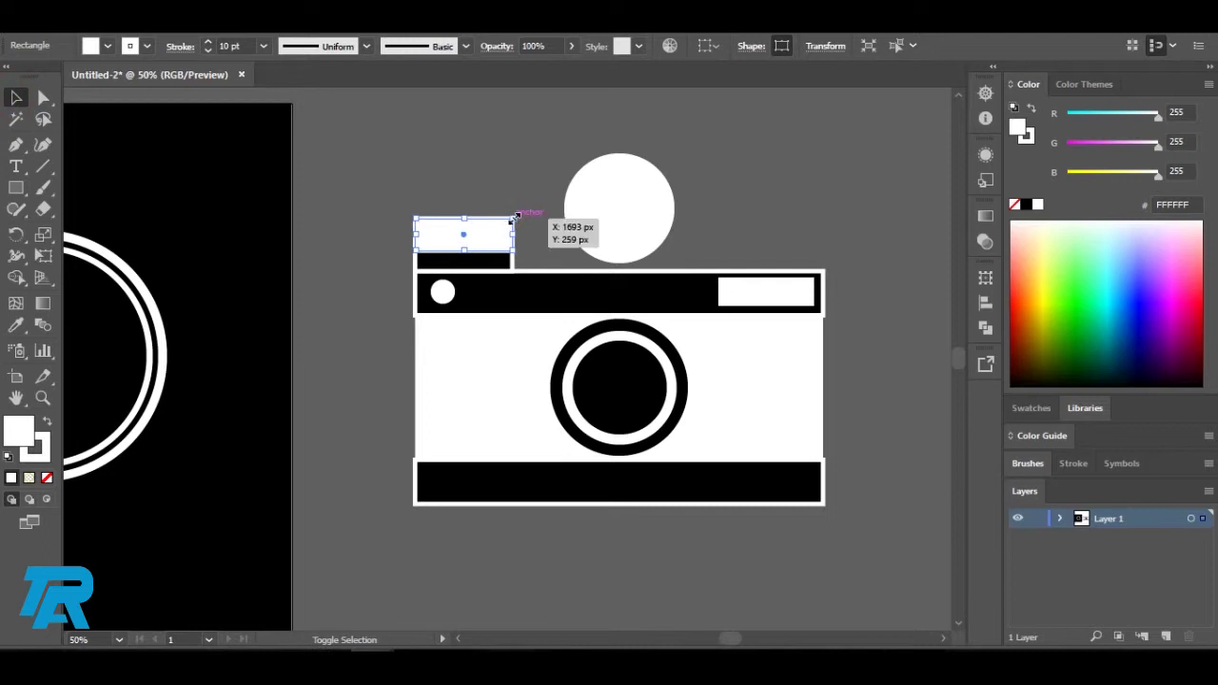
drag(511, 218, 481, 241)
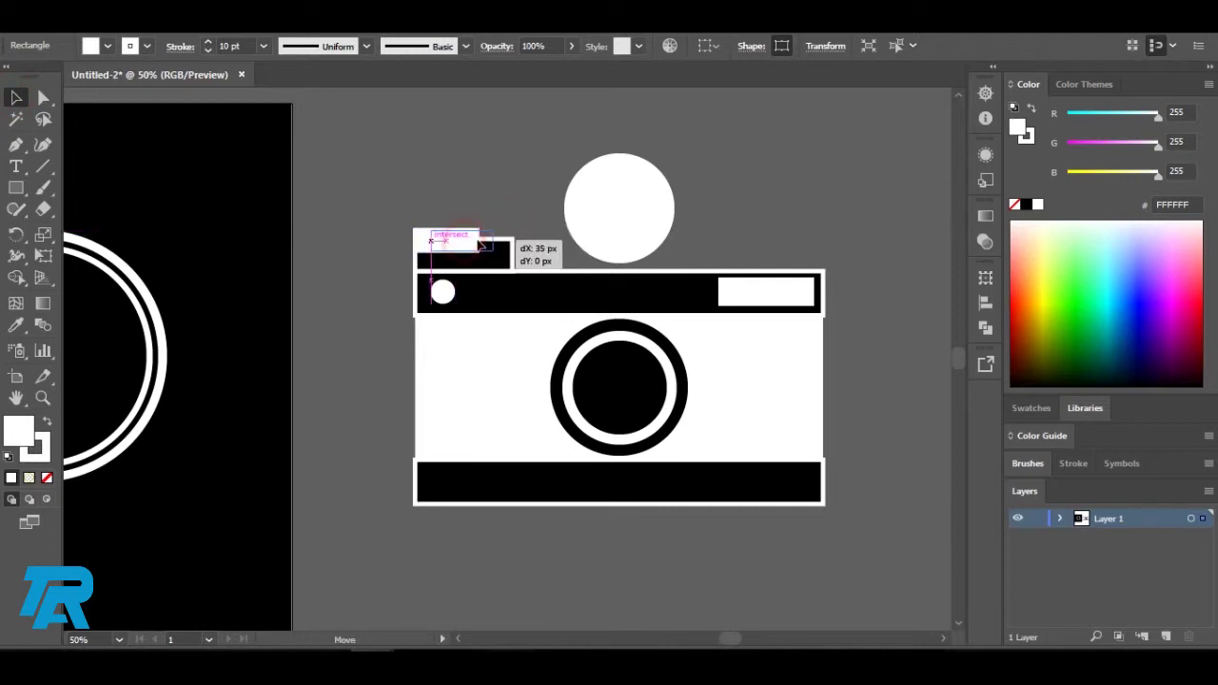
click(500, 177)
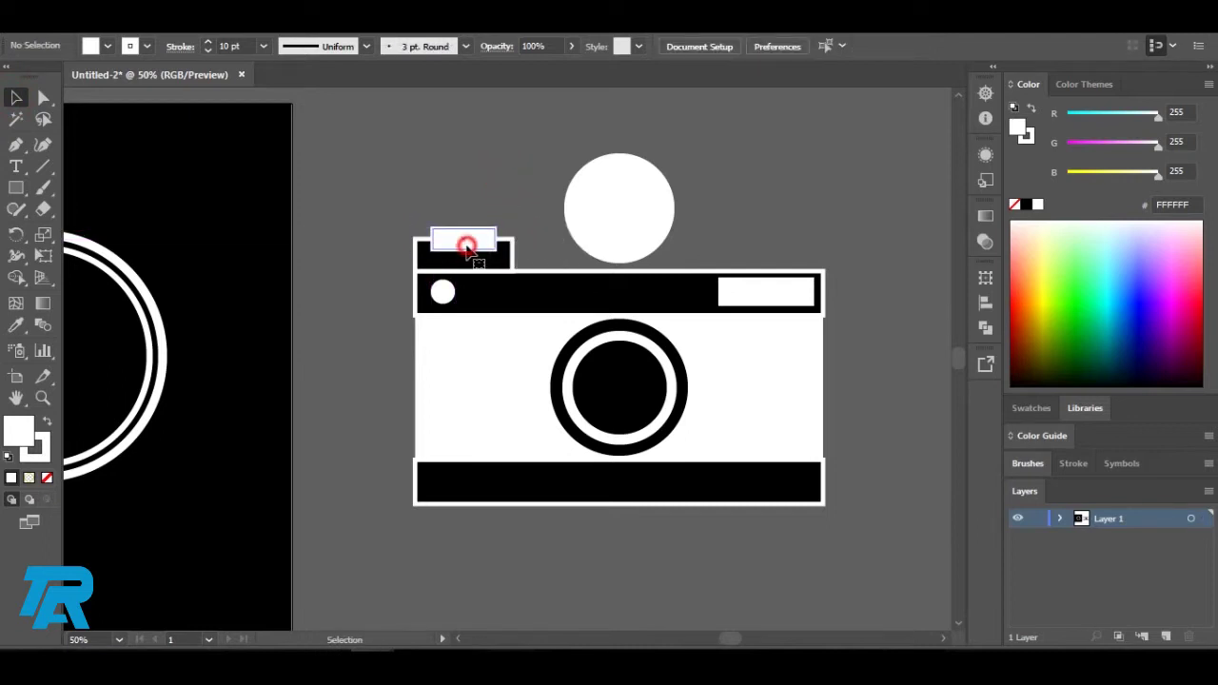
right_click(465, 244)
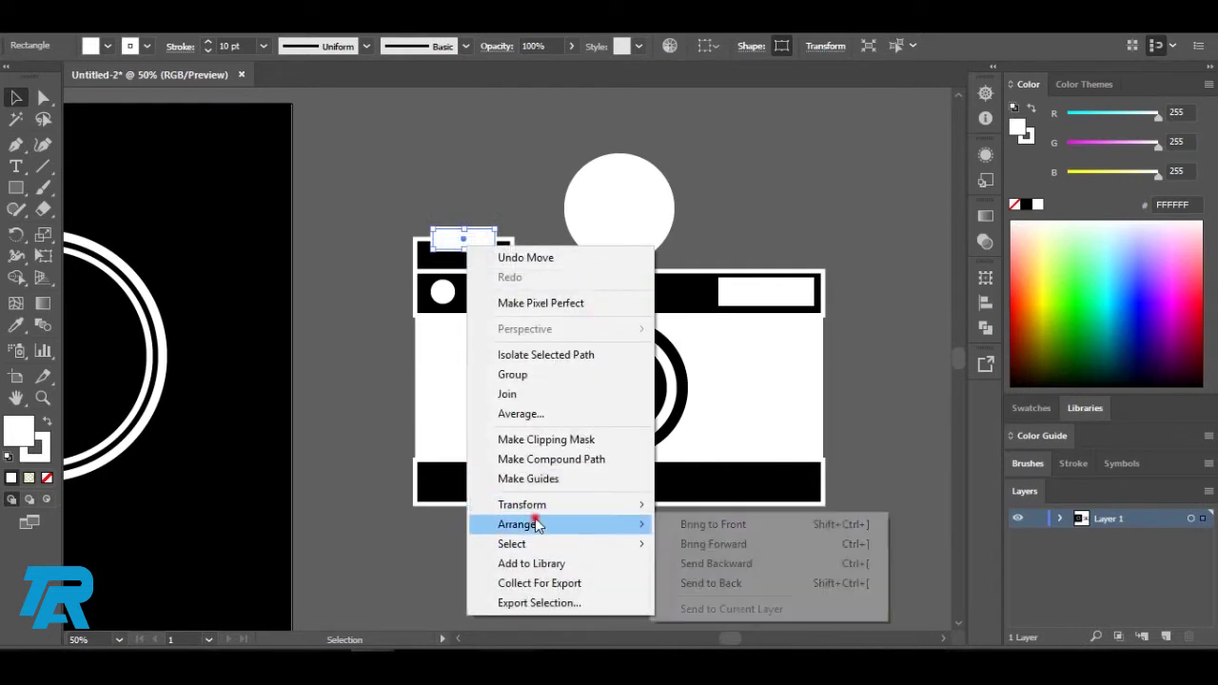
click(736, 582)
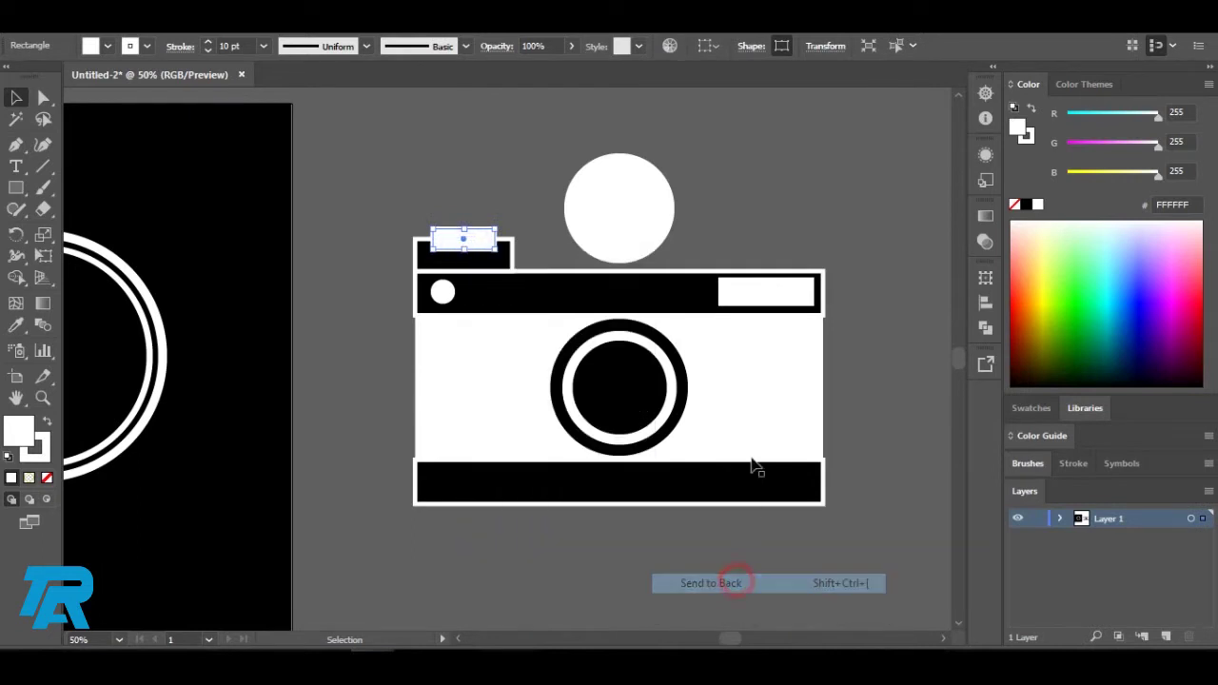
click(775, 194)
Group all the camera pieces and drag the group onto the black artboard.
scroll(756, 255, down, 1)
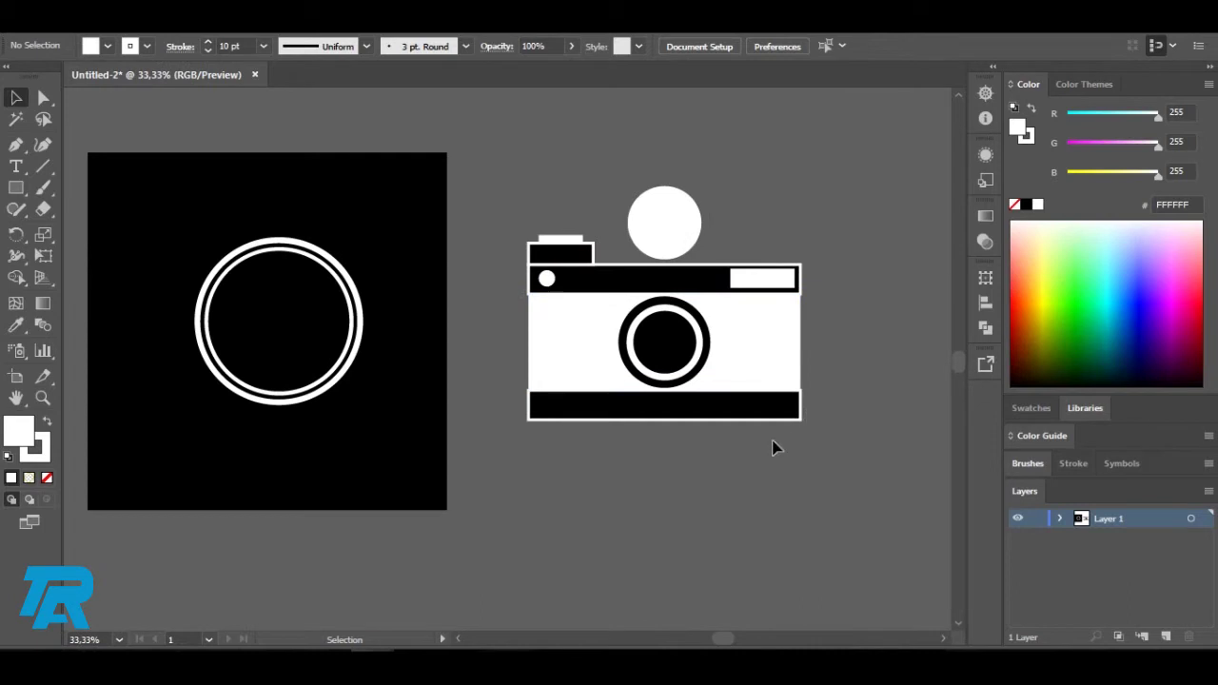
scroll(721, 440, down, 1)
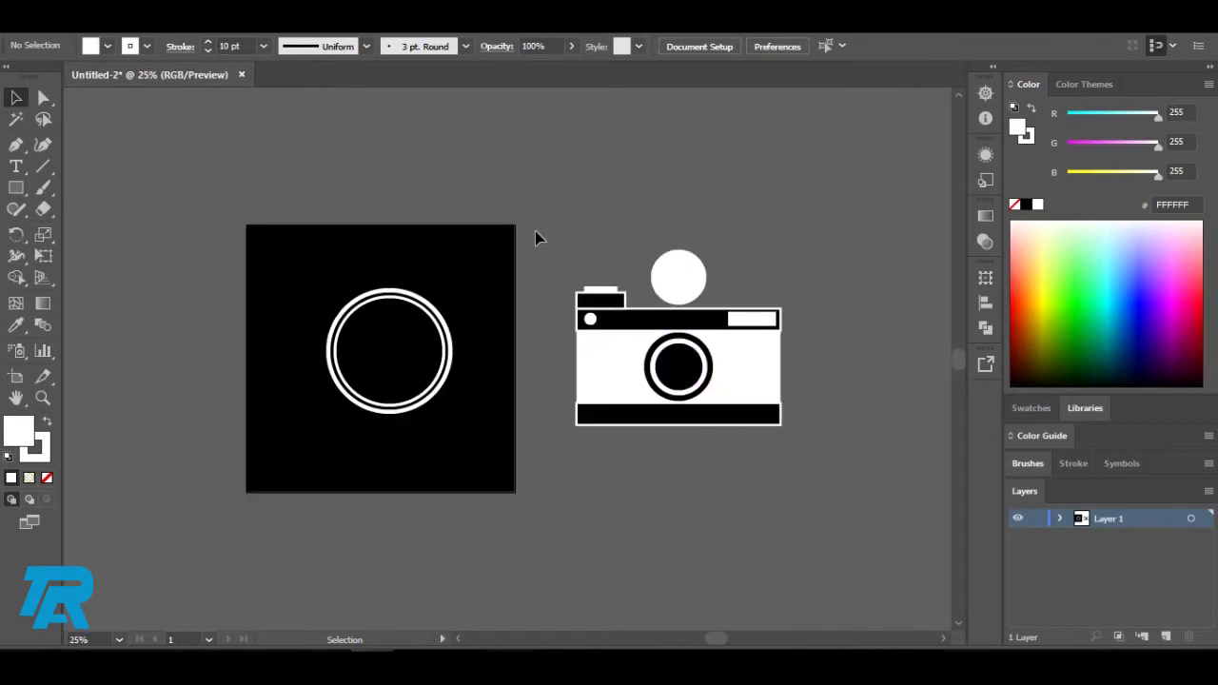
click(681, 400)
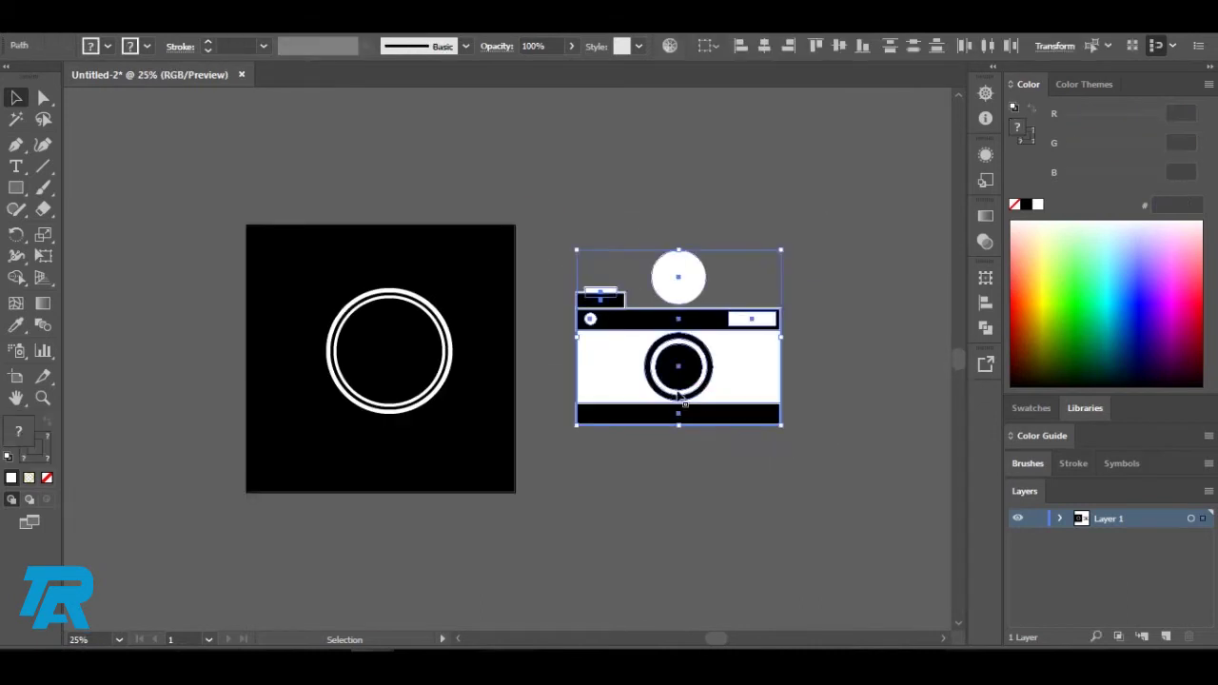
right_click(679, 371)
click(769, 120)
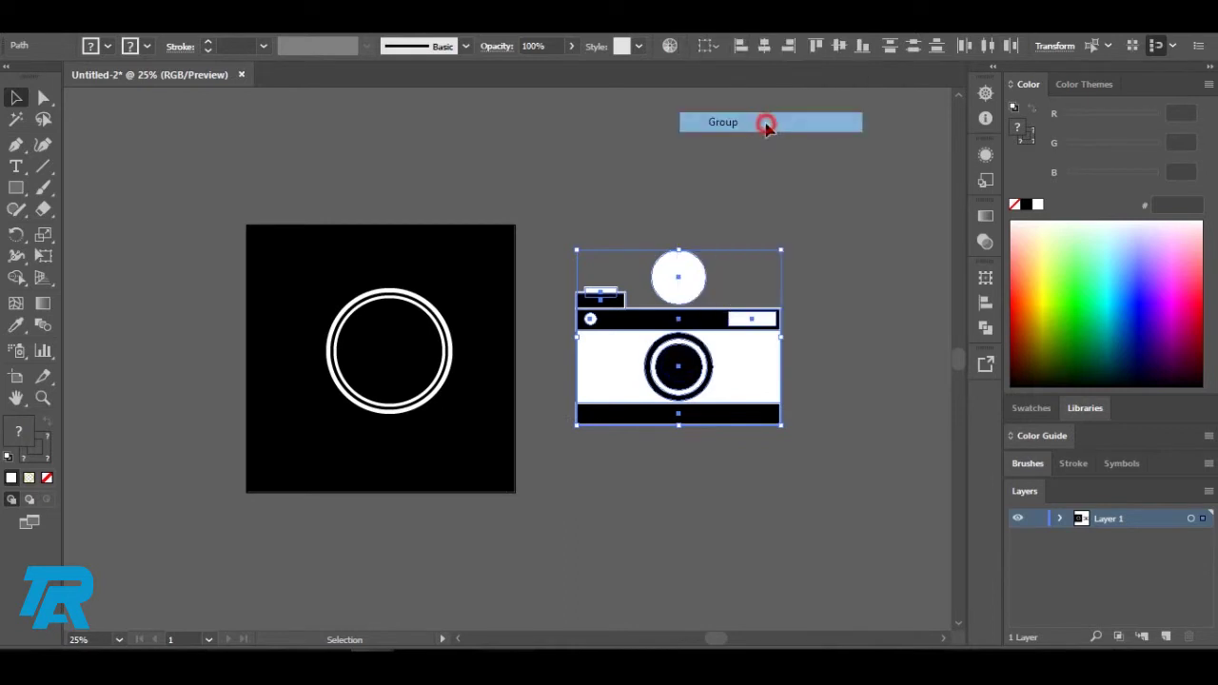
click(768, 156)
drag(729, 364, 462, 354)
Centre the camera group inside the two white rings, enlarged slightly.
drag(510, 267, 448, 391)
scroll(295, 431, up, 2)
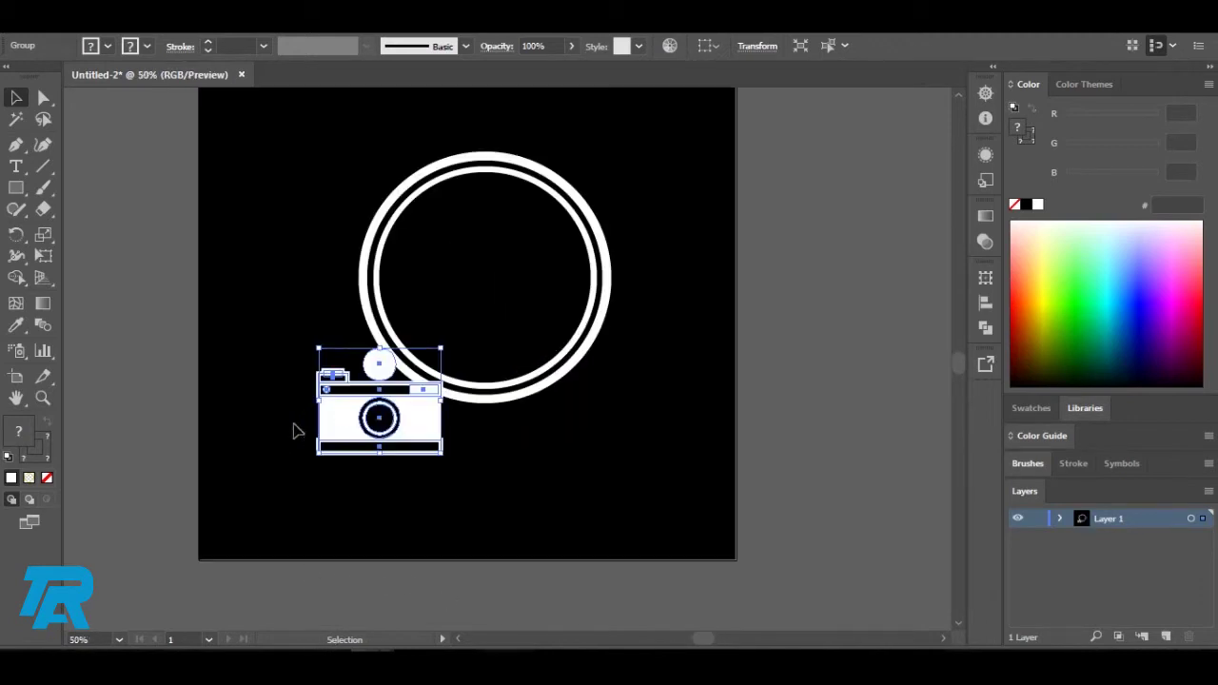
drag(419, 449, 523, 312)
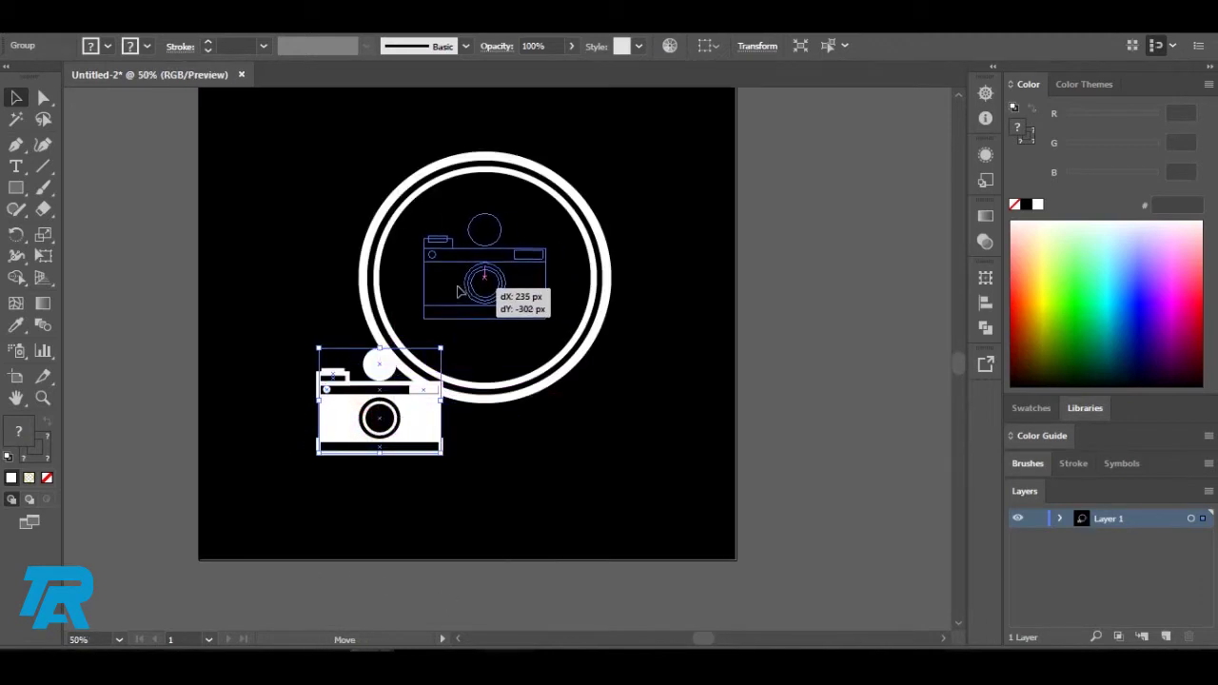
drag(567, 329, 570, 333)
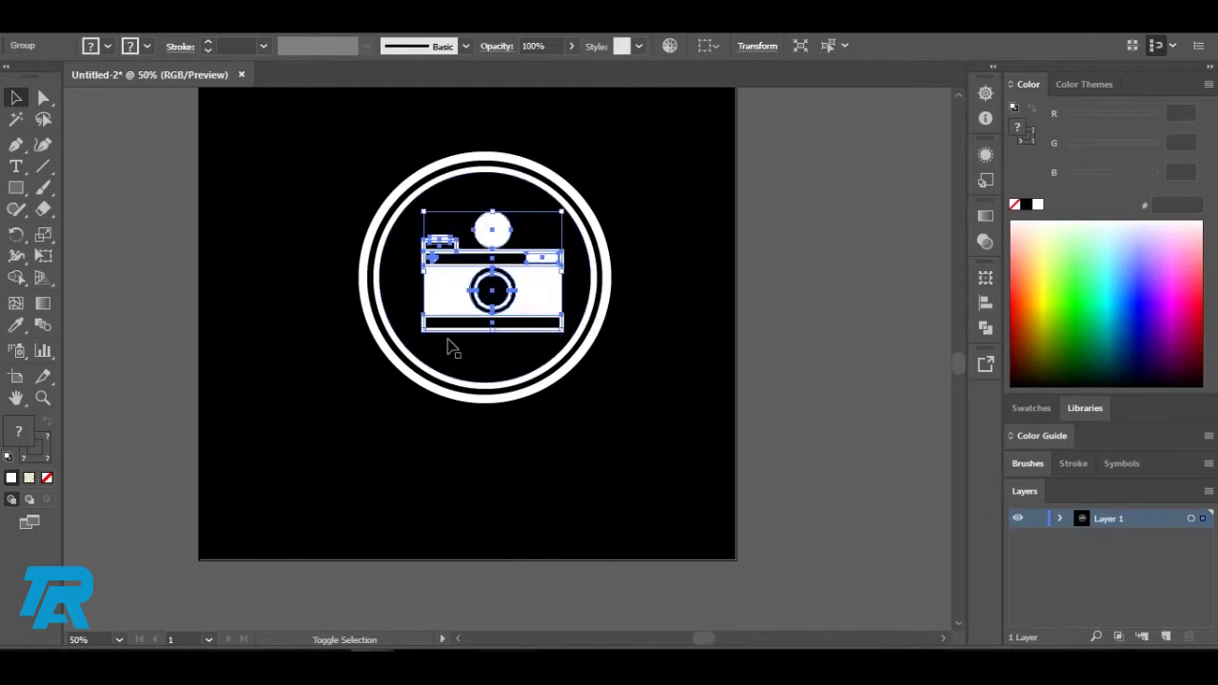
click(494, 286)
drag(493, 286, 495, 274)
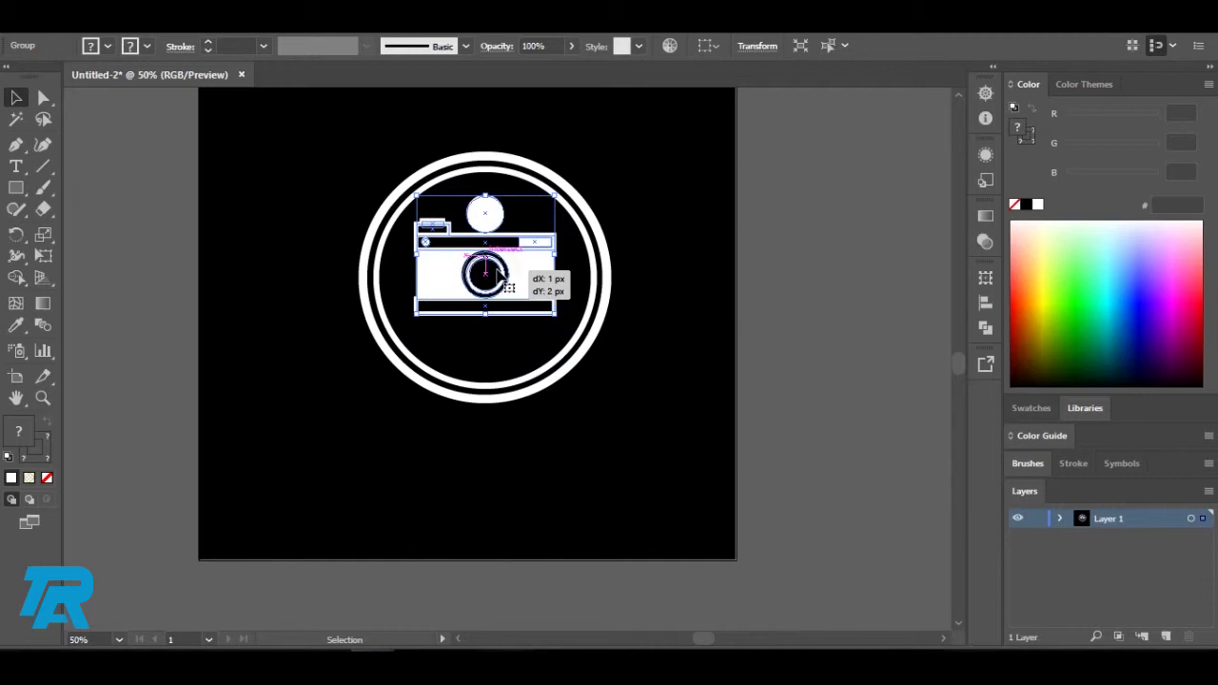
click(701, 218)
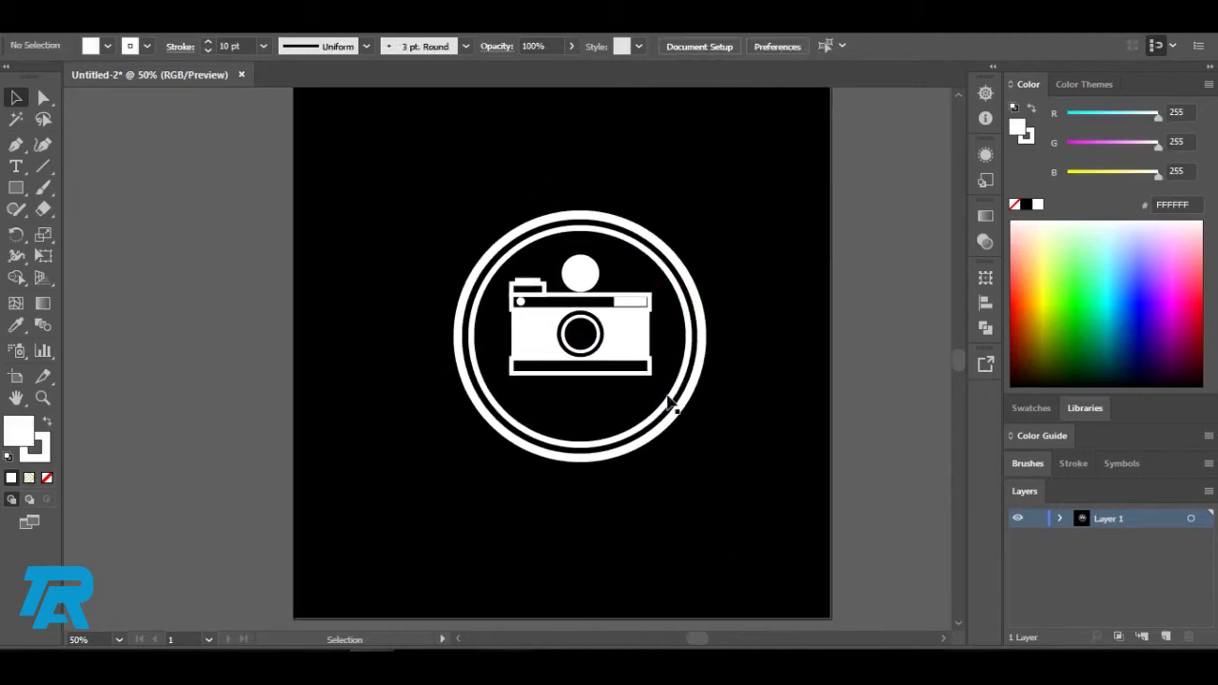
scroll(630, 422, up, 1)
scroll(609, 368, up, 2)
scroll(626, 440, down, 1)
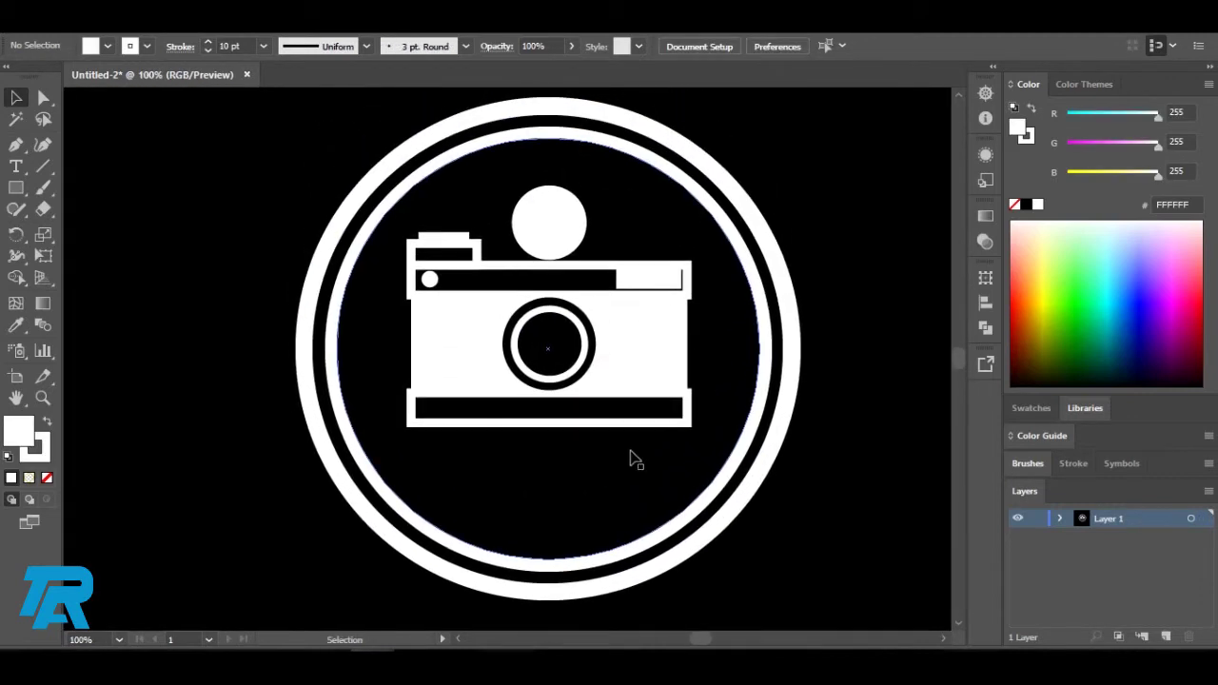
Inside the camera group, shrink the small white rectangle in the top strip.
click(661, 283)
scroll(663, 285, up, 1)
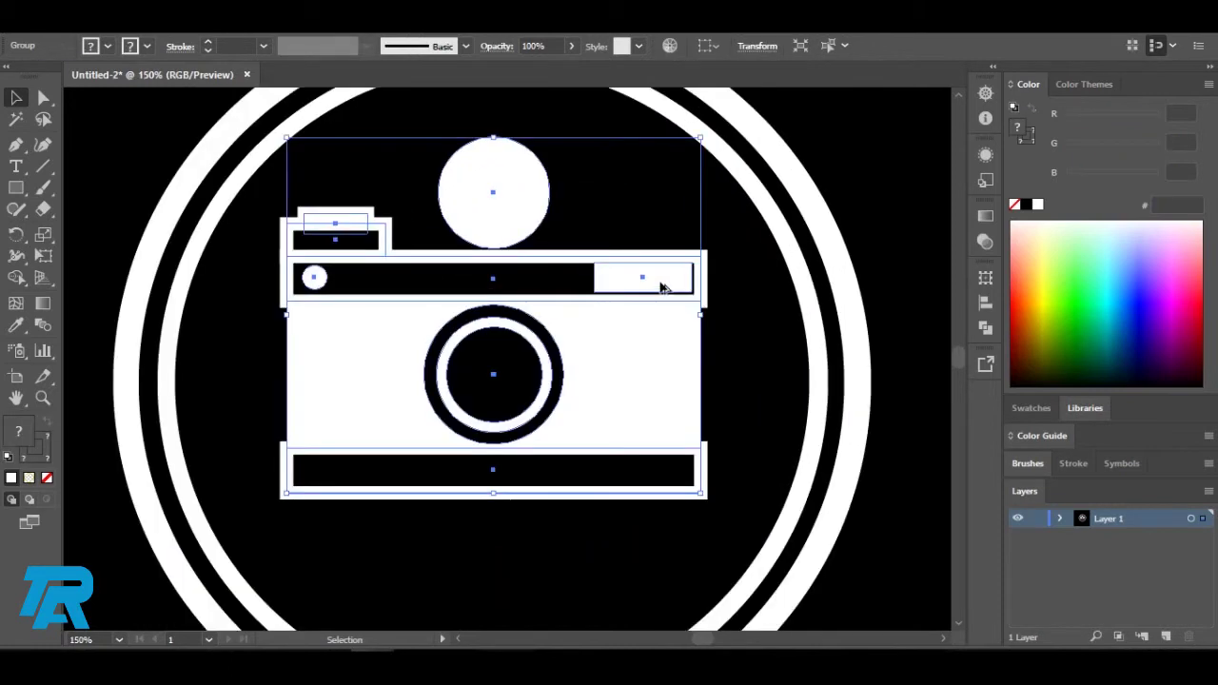
right_click(644, 282)
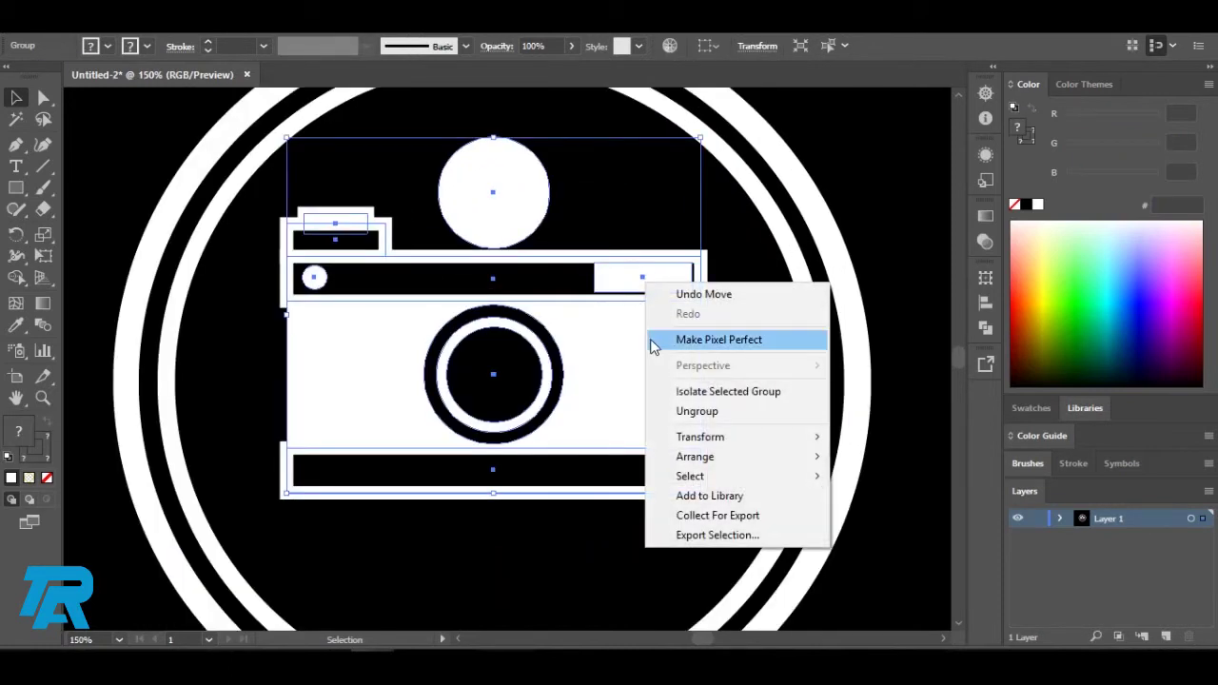
click(644, 255)
click(645, 285)
double_click(644, 283)
click(644, 284)
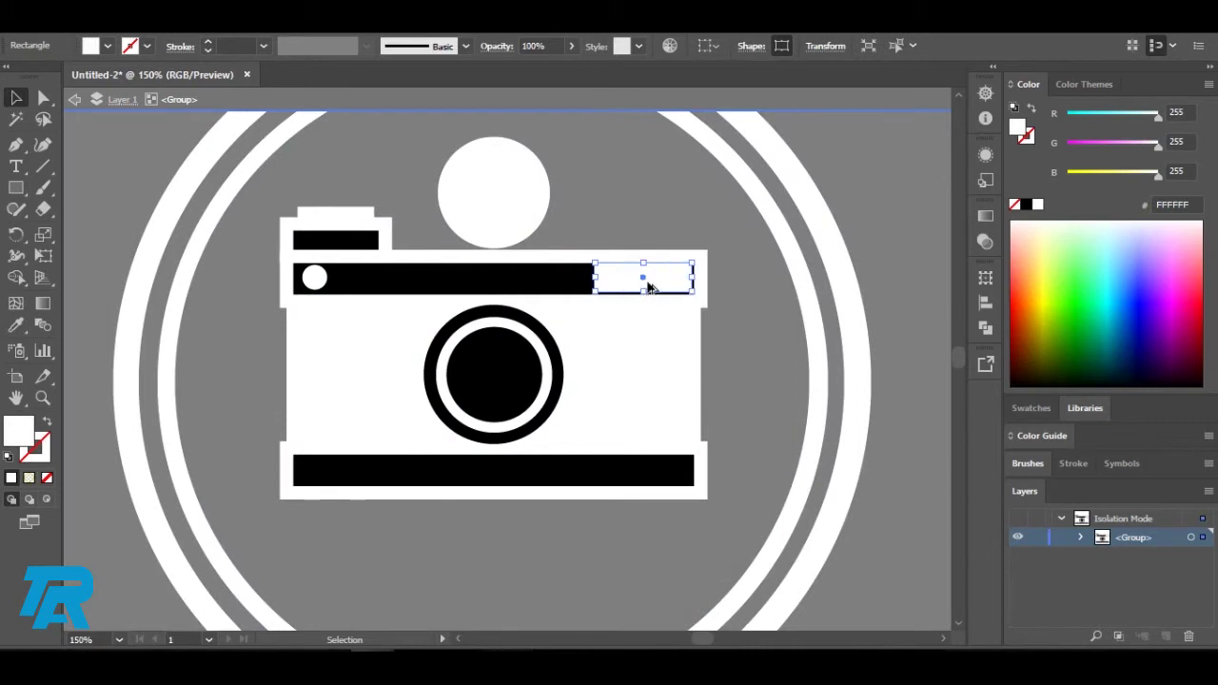
scroll(648, 287, up, 3)
drag(763, 234, 742, 240)
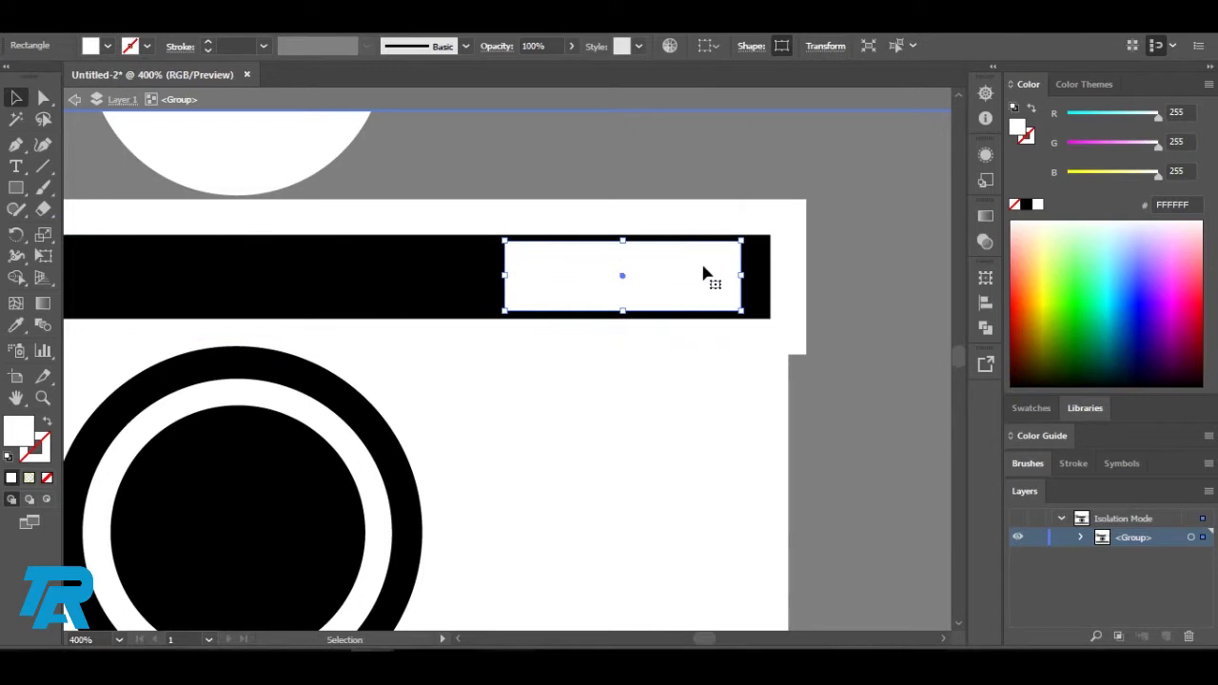
click(709, 168)
double_click(711, 168)
Zoom out to view the whole emblem and reselect the camera group.
scroll(712, 181, down, 1)
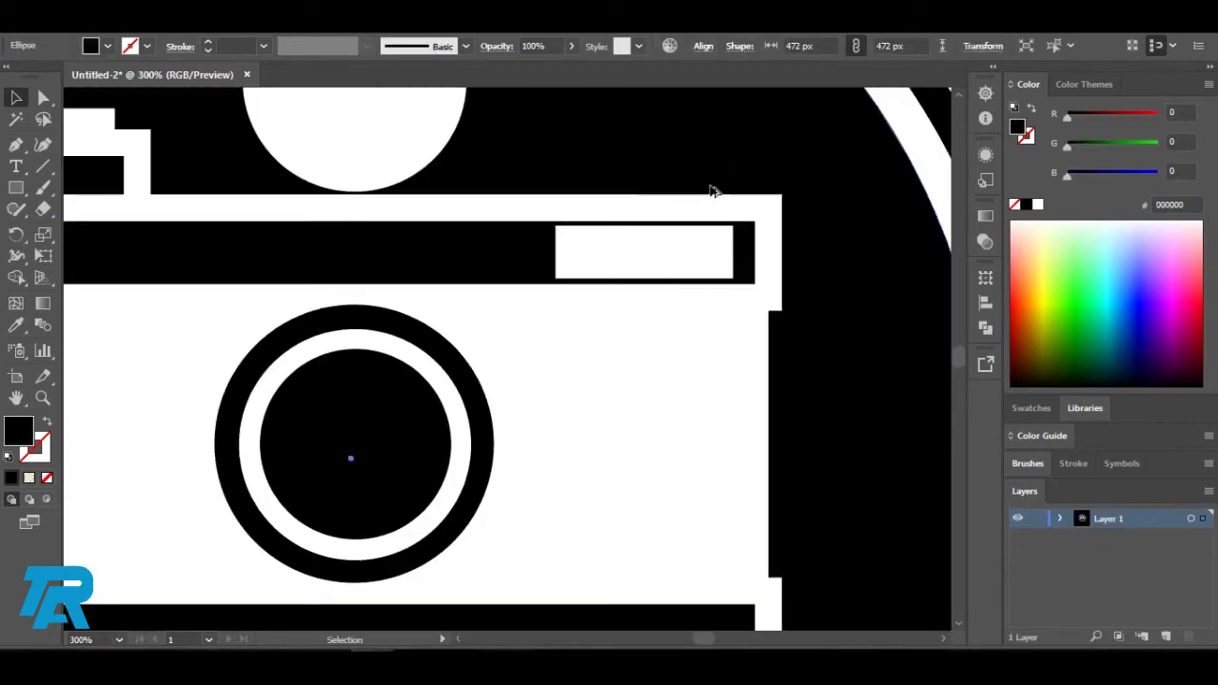
scroll(723, 228, down, 1)
scroll(726, 243, down, 1)
scroll(704, 286, up, 1)
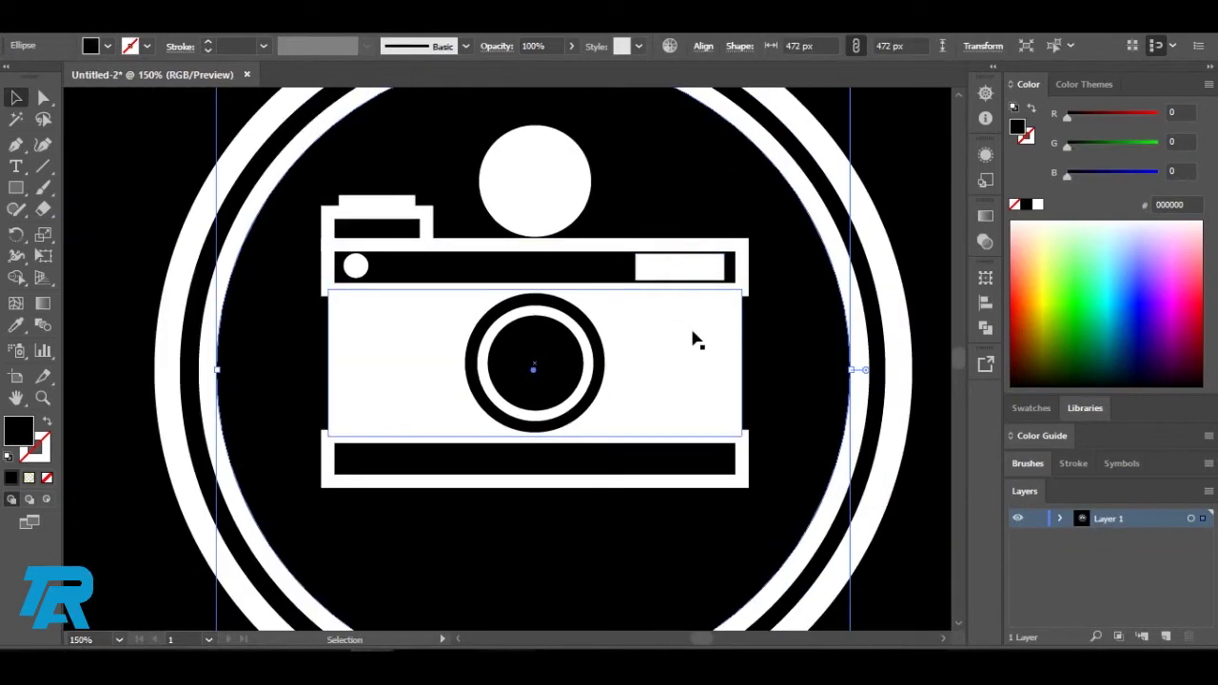
key(ctrl+minus)
key(ctrl+minus)
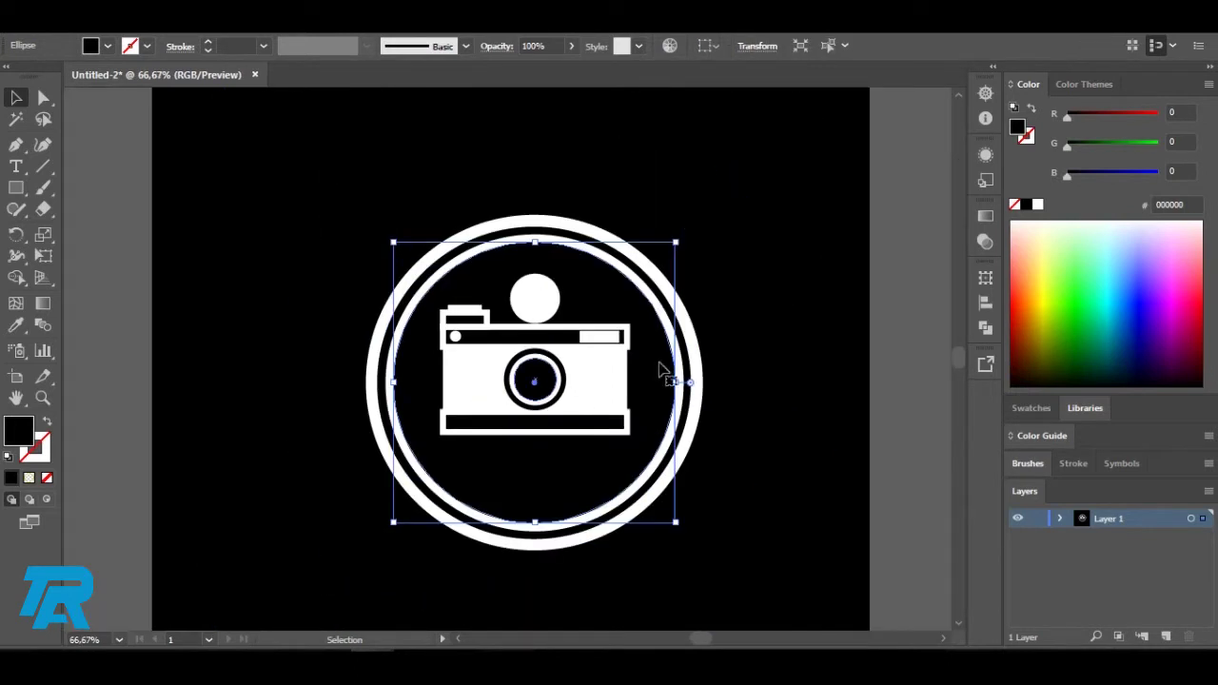
click(866, 306)
scroll(634, 467, up, 1)
drag(598, 448, 655, 449)
click(584, 357)
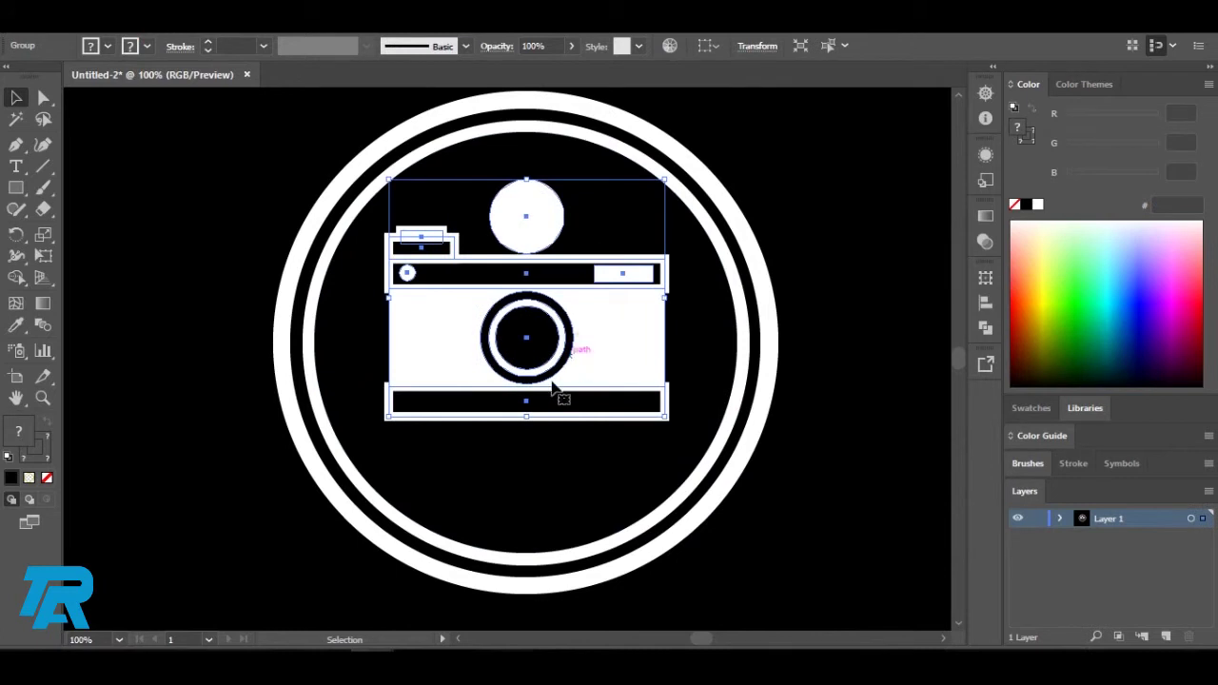
Draw a closed Pen polygon covering the lower part of the inner circle.
click(191, 412)
click(15, 143)
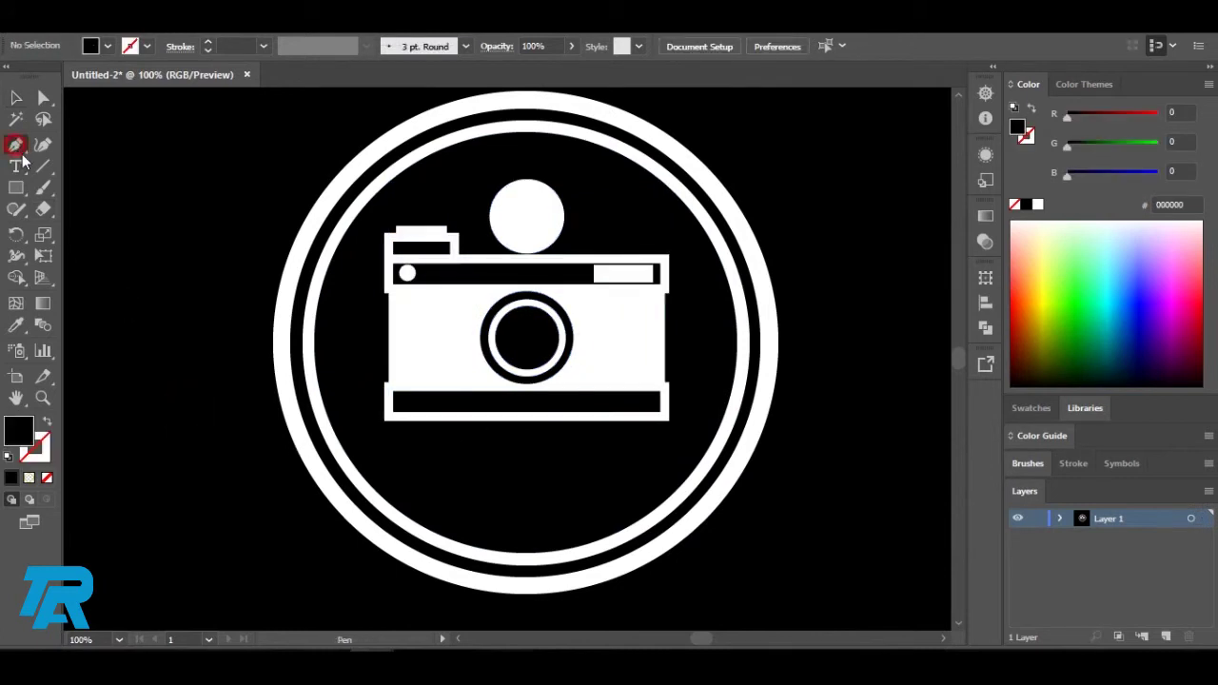
click(343, 449)
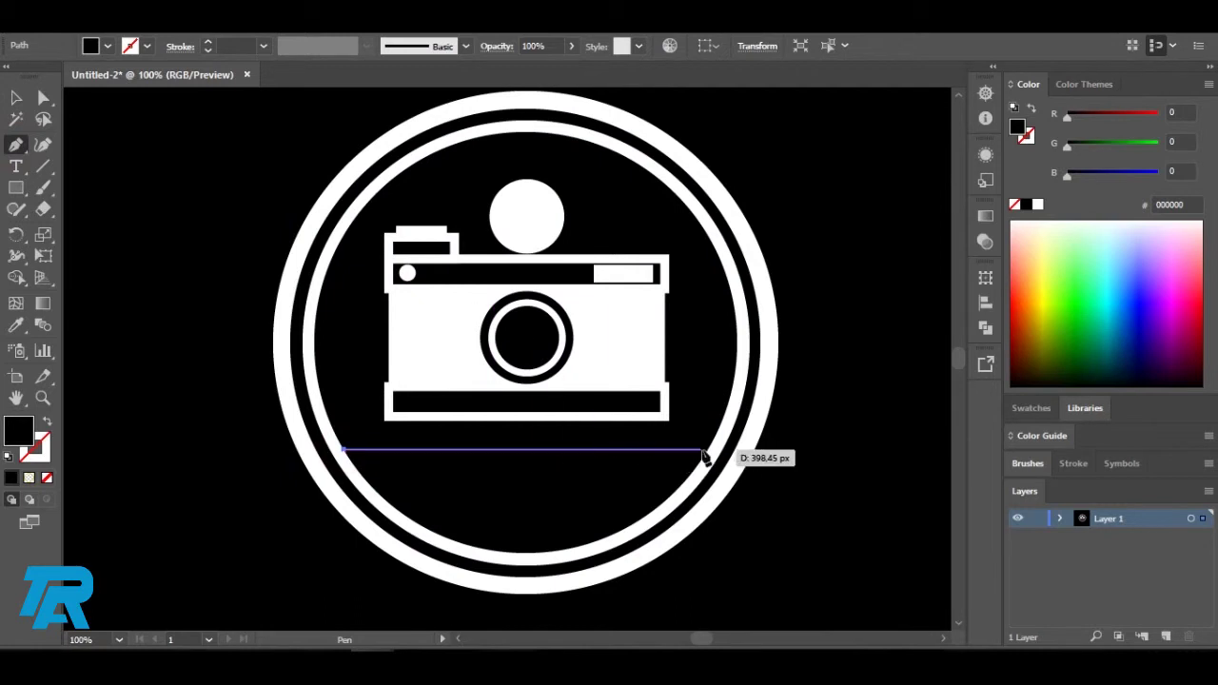
click(708, 449)
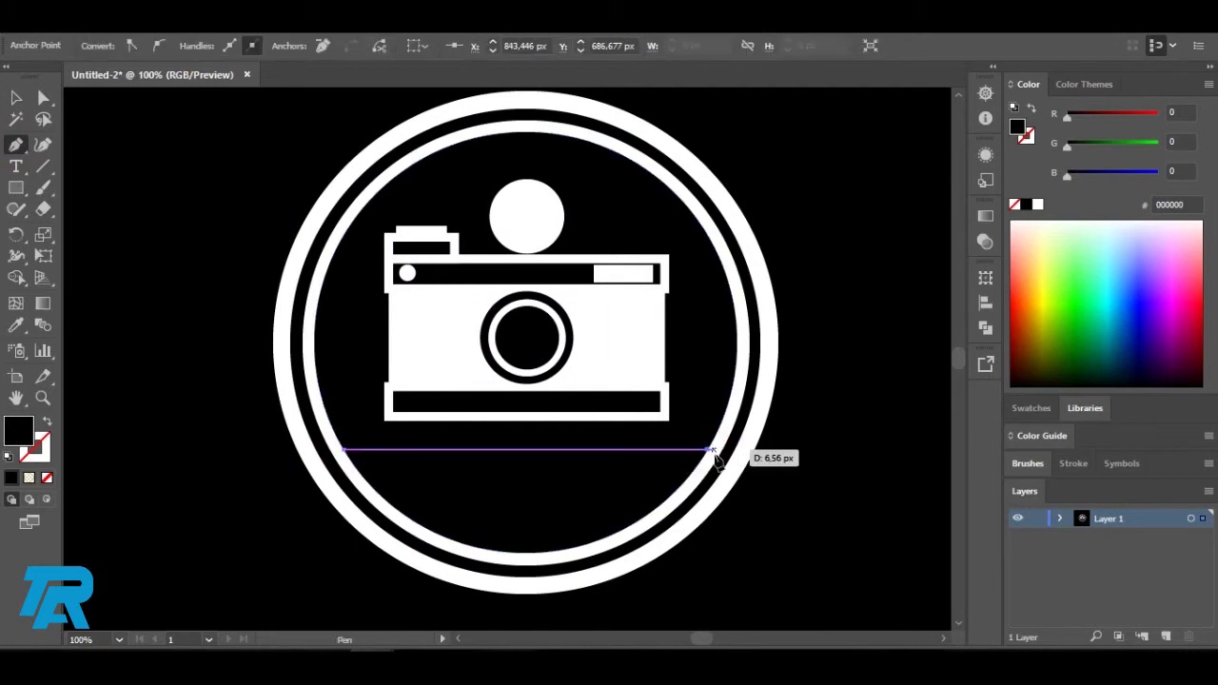
scroll(723, 457, down, 3)
click(743, 430)
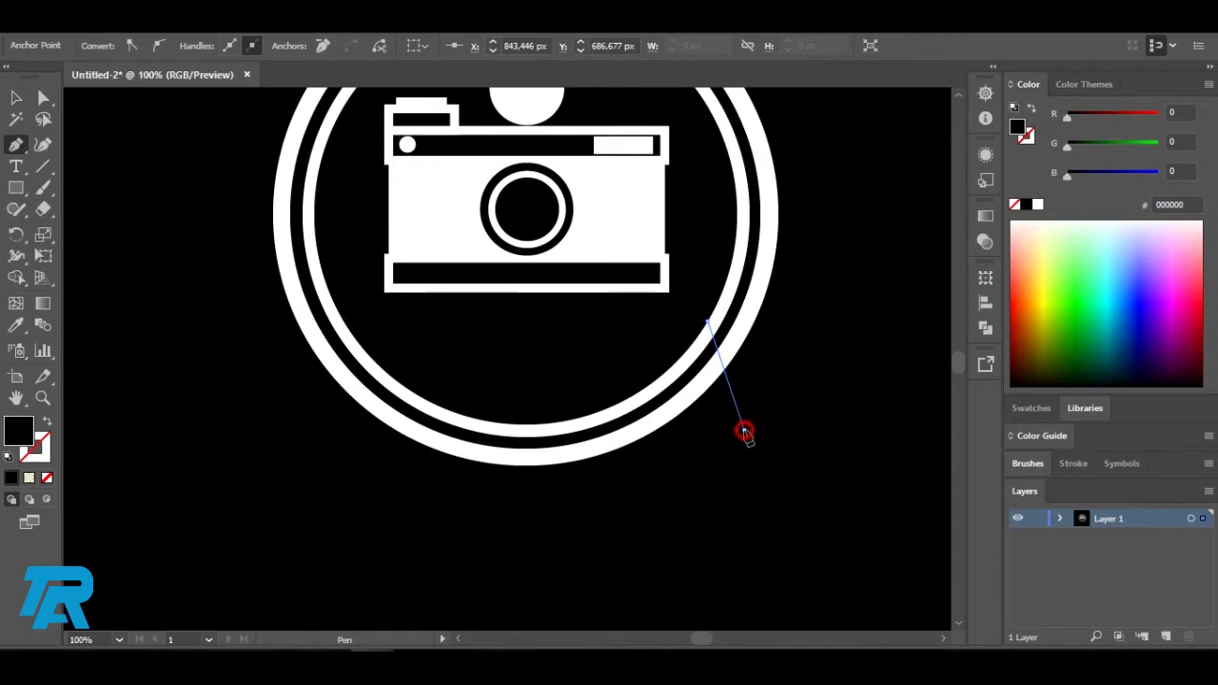
click(438, 543)
click(267, 379)
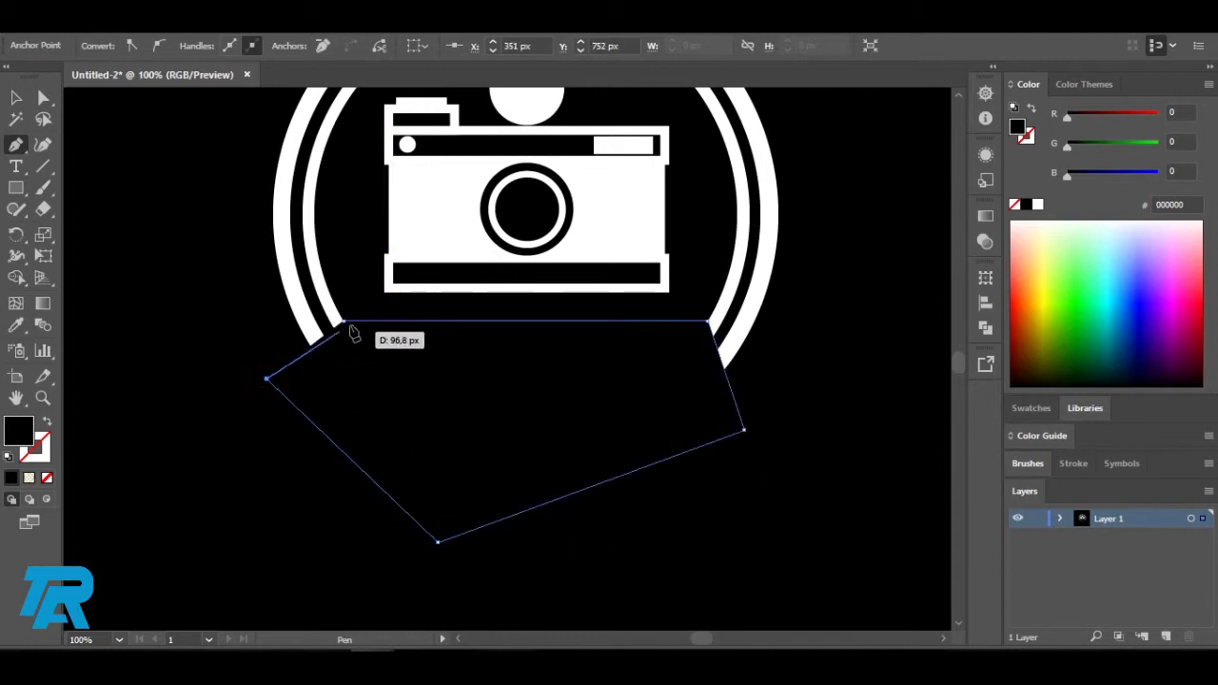
click(343, 323)
Split the inner circle along the polygon with the Shape Builder tool.
click(16, 97)
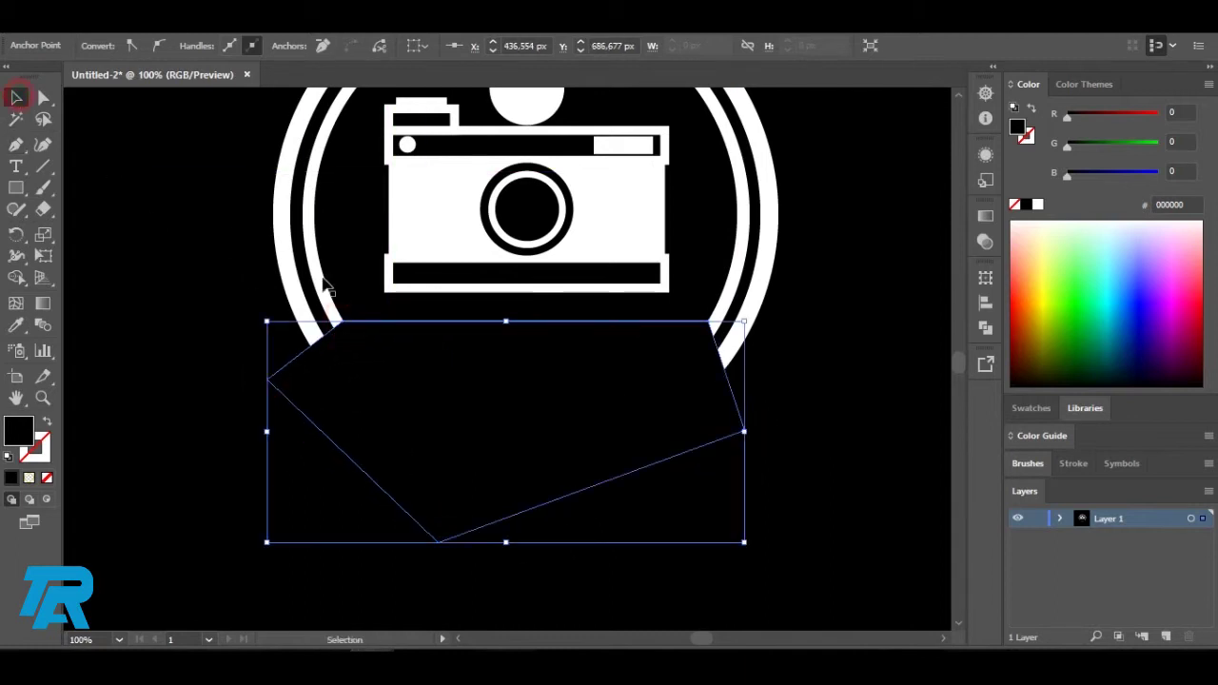
click(335, 218)
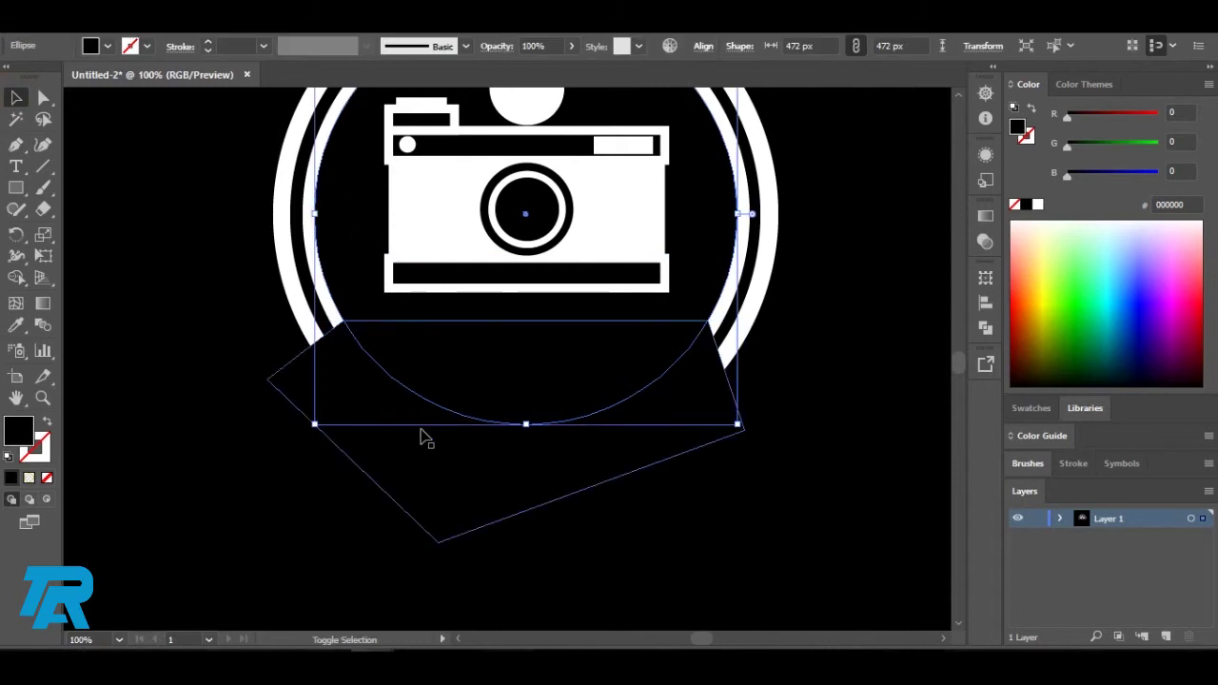
click(440, 481)
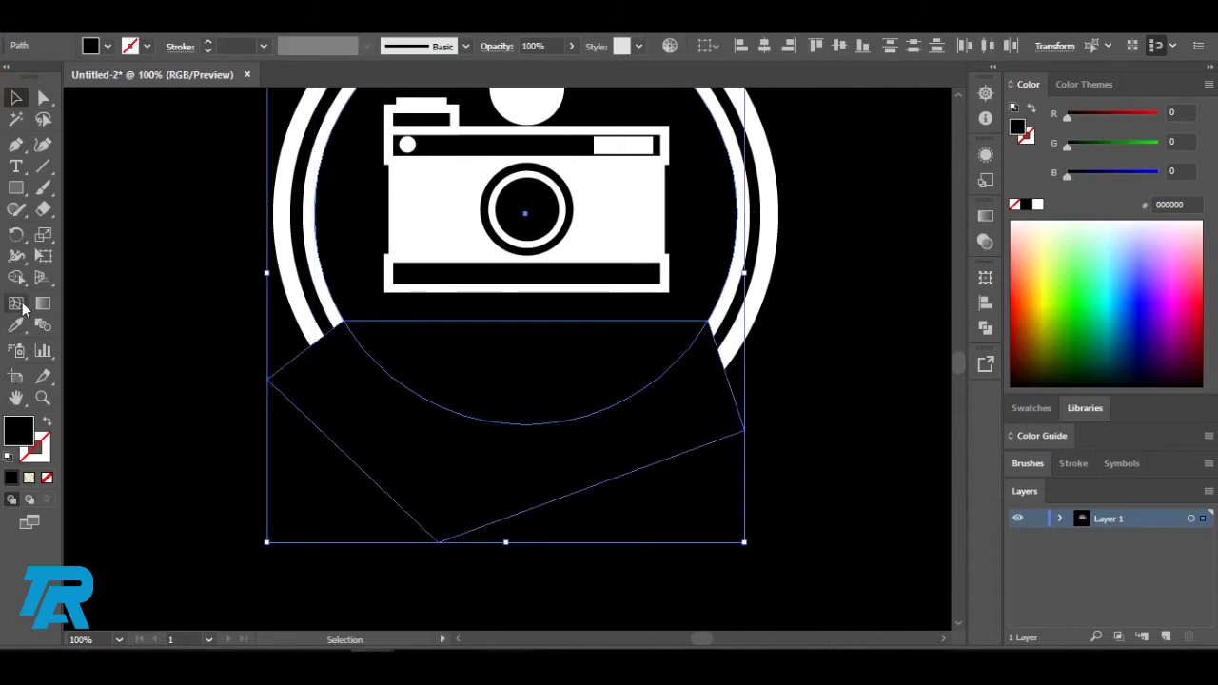
click(21, 282)
click(440, 458)
click(440, 459)
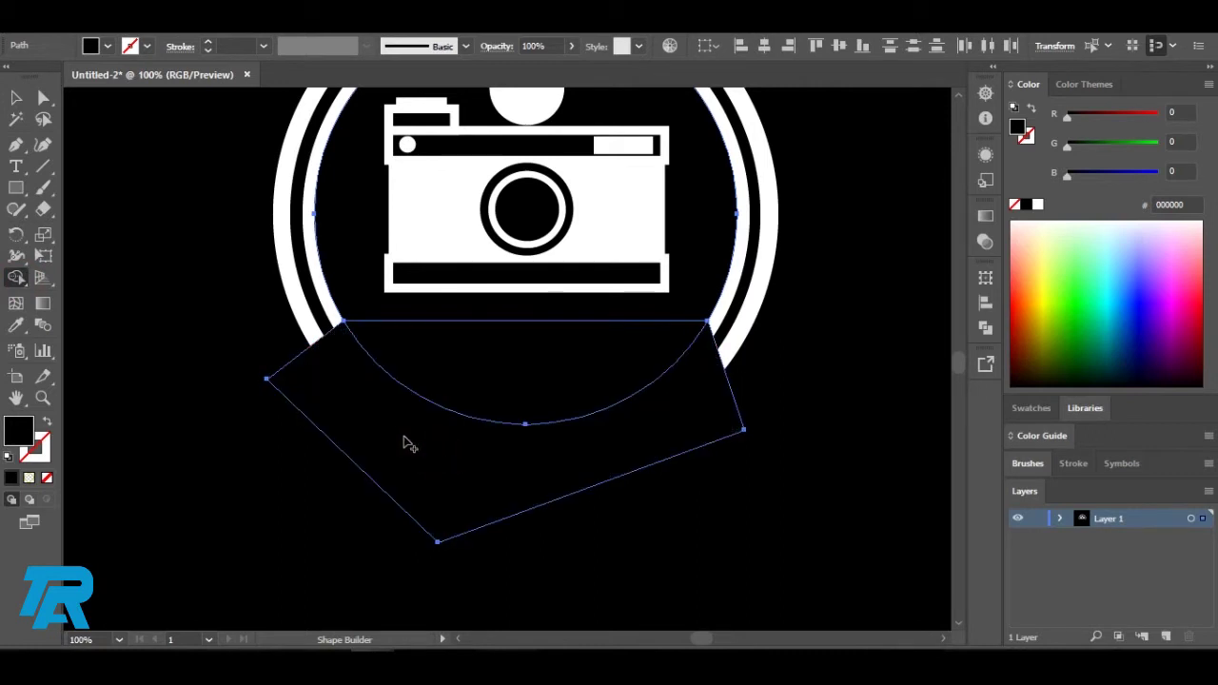
Delete the leftover outer piece and fill the lower circle segment white.
click(16, 101)
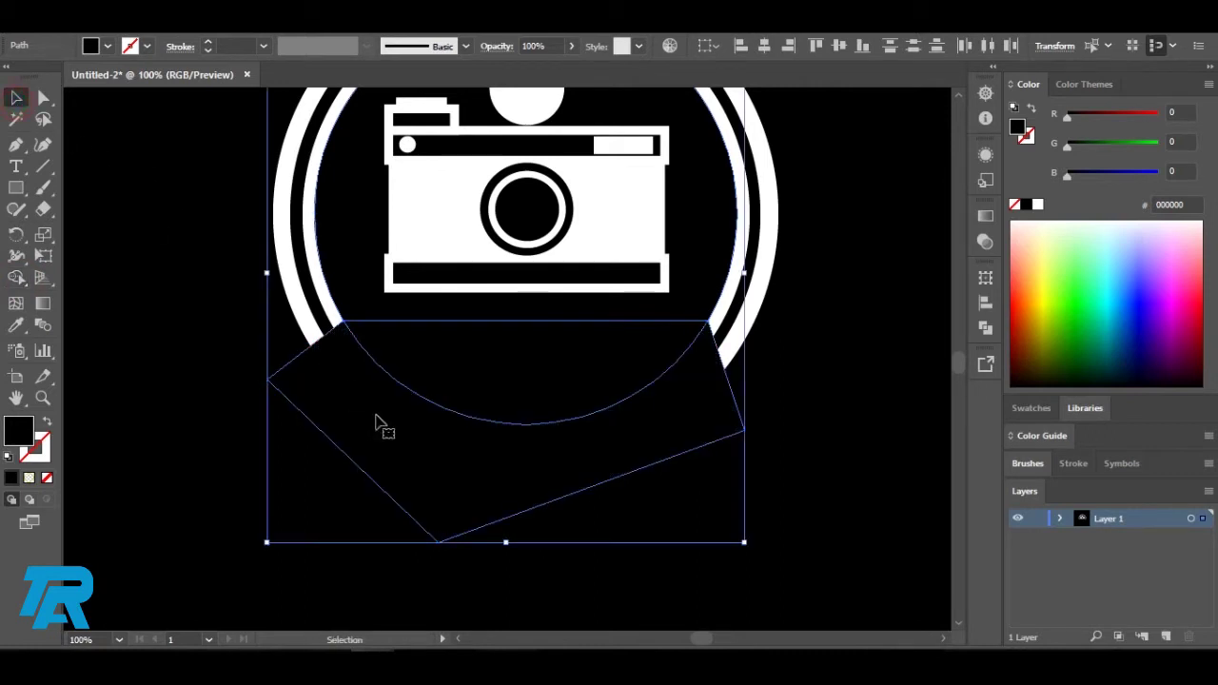
click(583, 582)
double_click(493, 479)
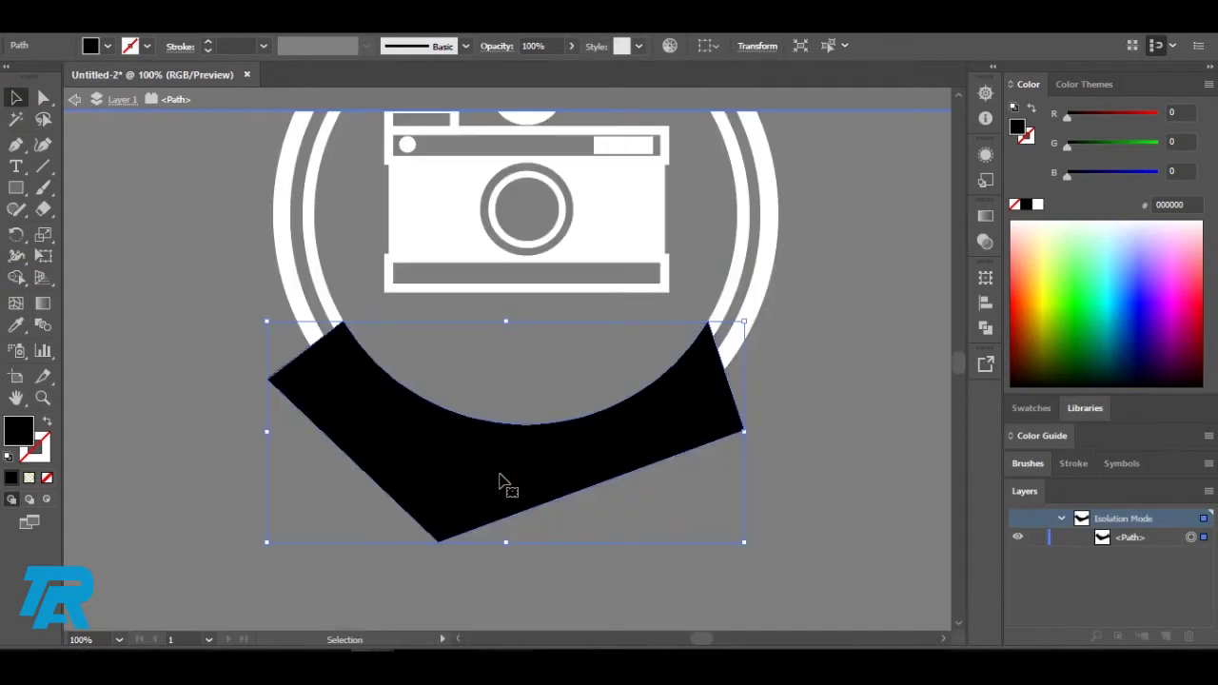
key(Delete)
double_click(571, 559)
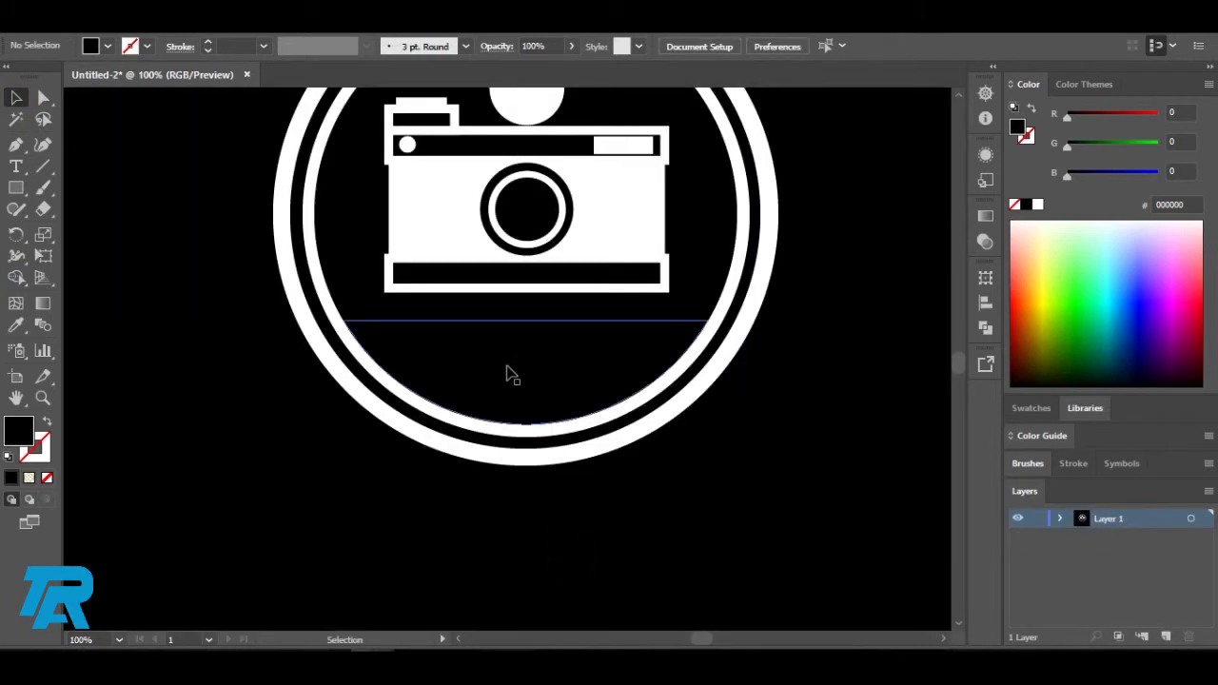
click(507, 372)
click(1036, 205)
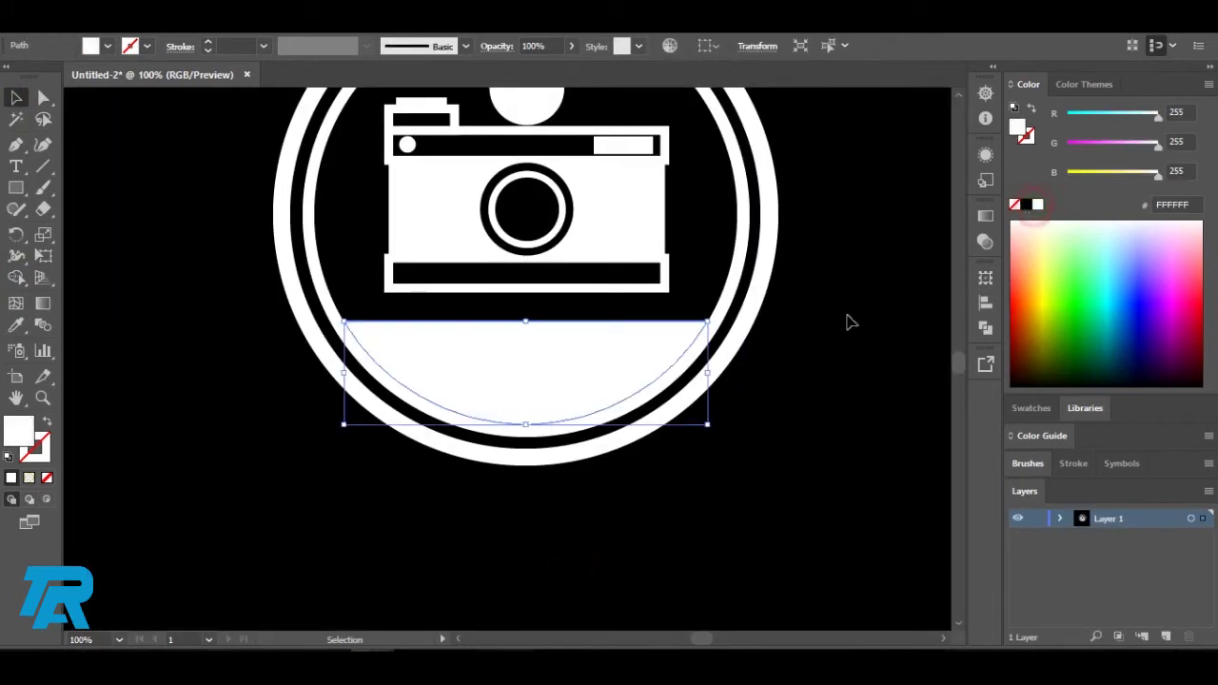
click(799, 349)
scroll(737, 501, up, 2)
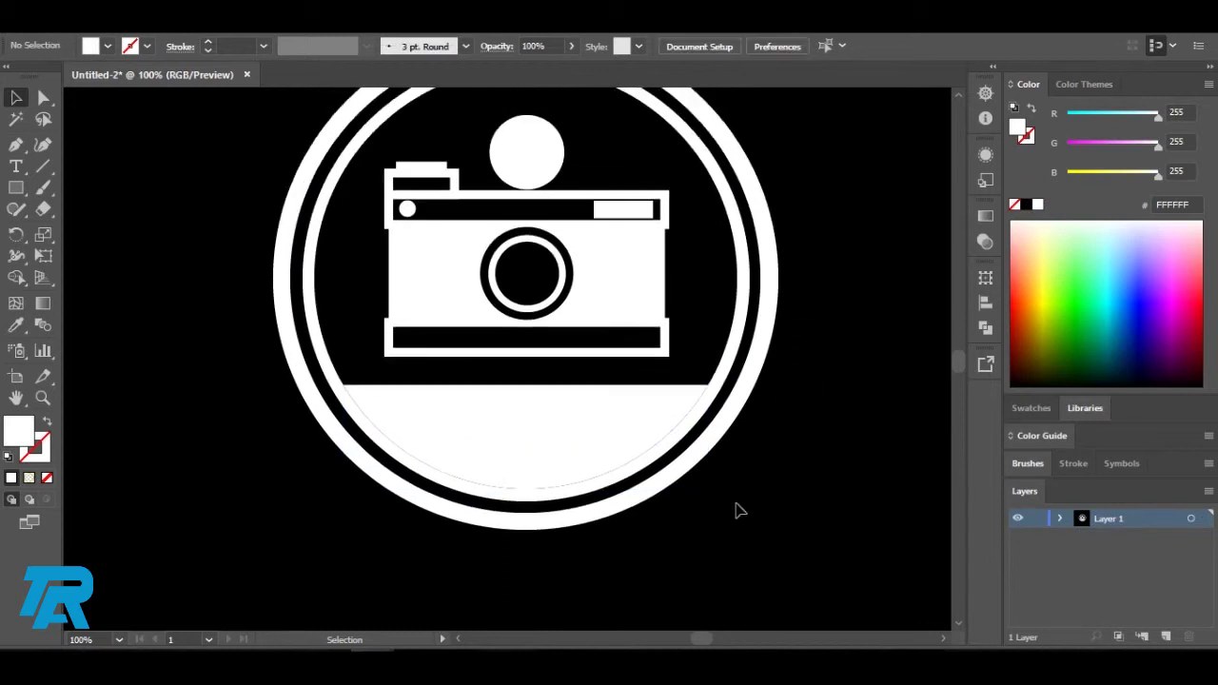
Draw a small black rectangle on the white segment below the camera.
click(15, 187)
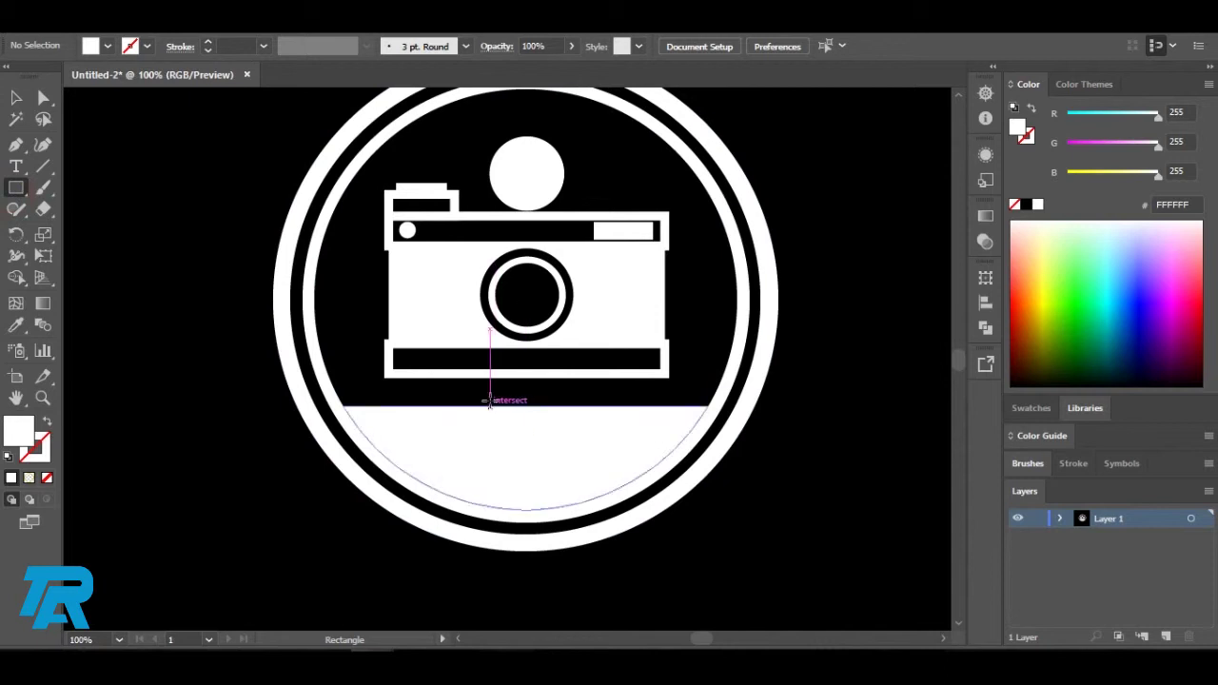
drag(481, 399, 569, 466)
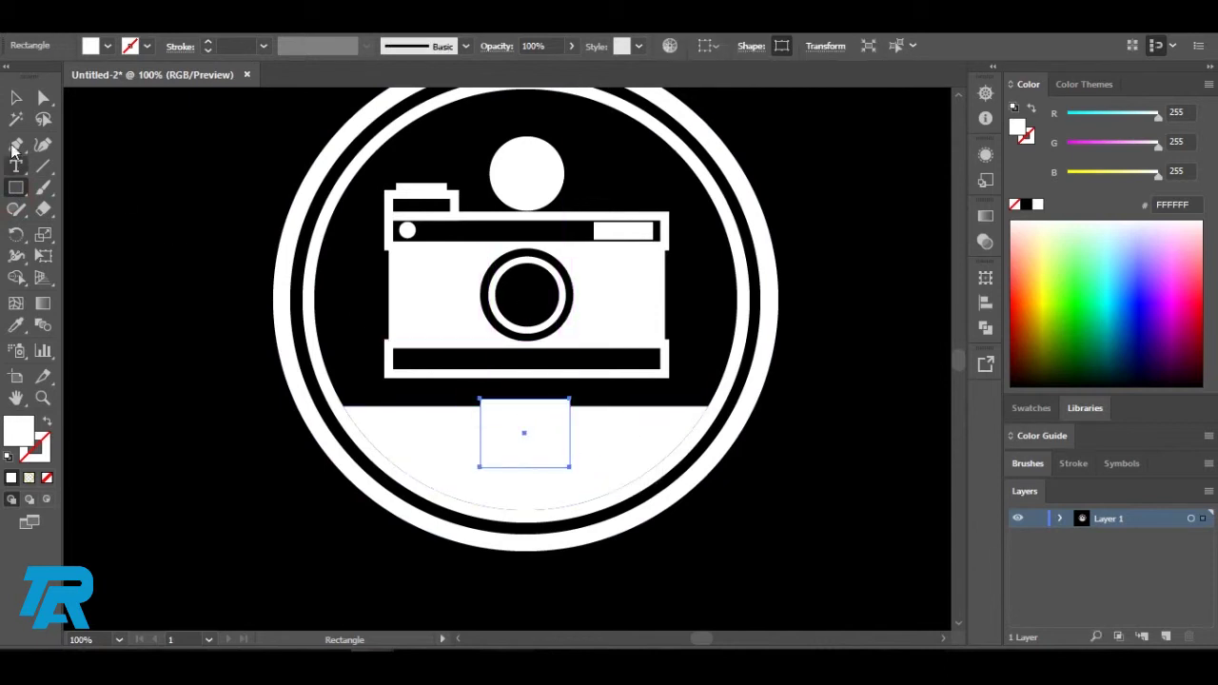
click(15, 97)
click(533, 449)
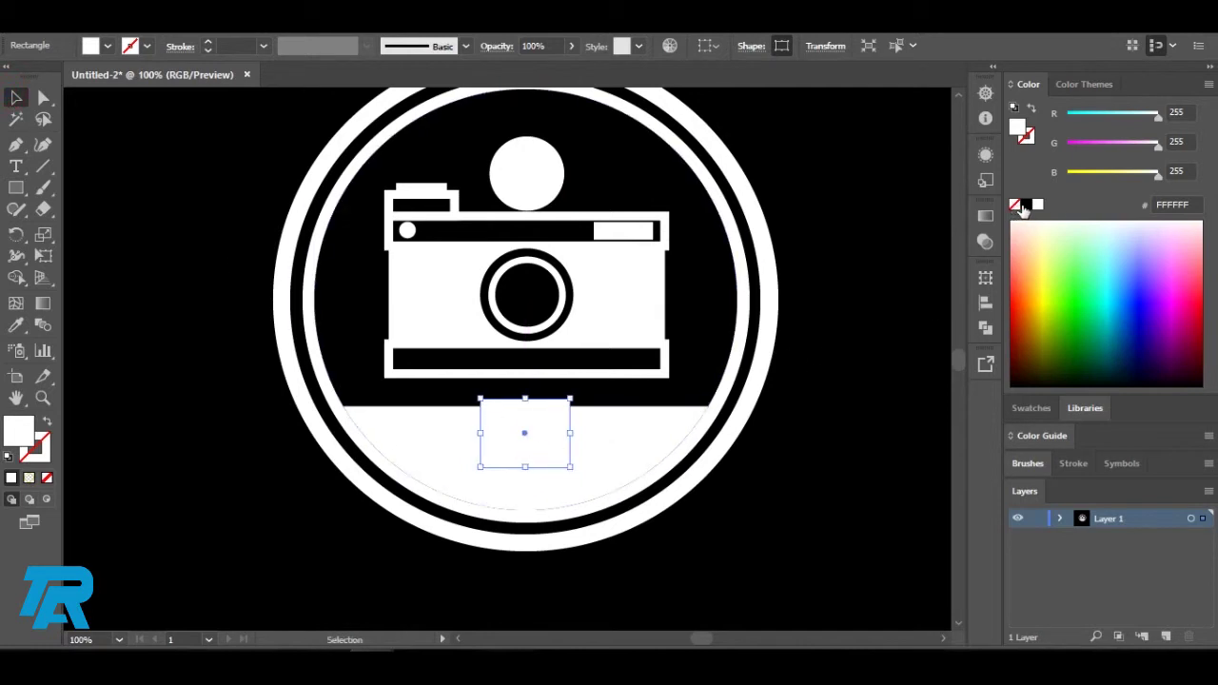
click(1025, 206)
click(818, 283)
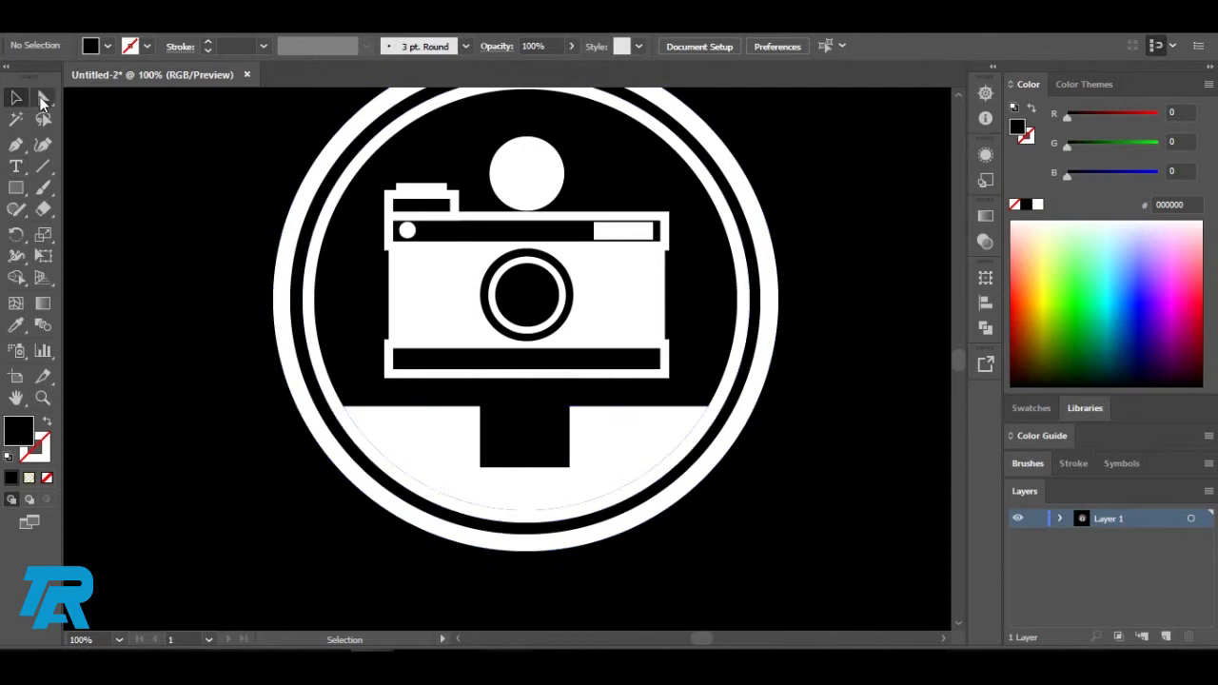
Drag the block's bottom corners outward so its sides slant wider at the bottom.
click(479, 466)
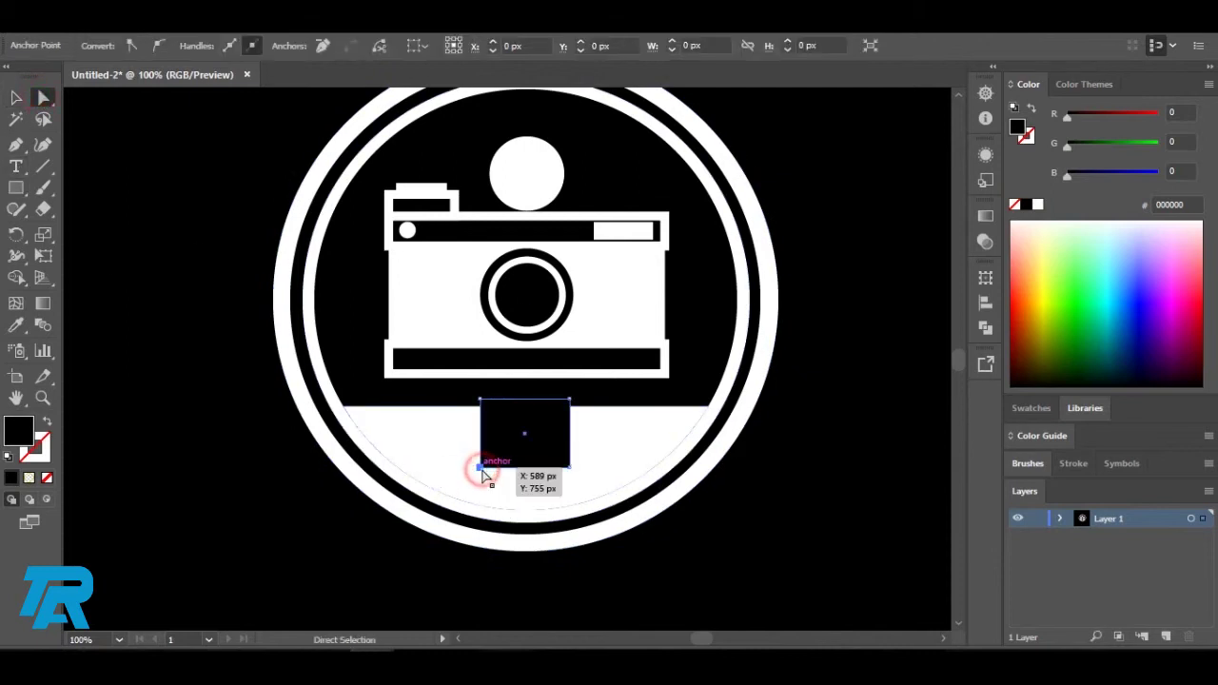
drag(480, 466, 441, 473)
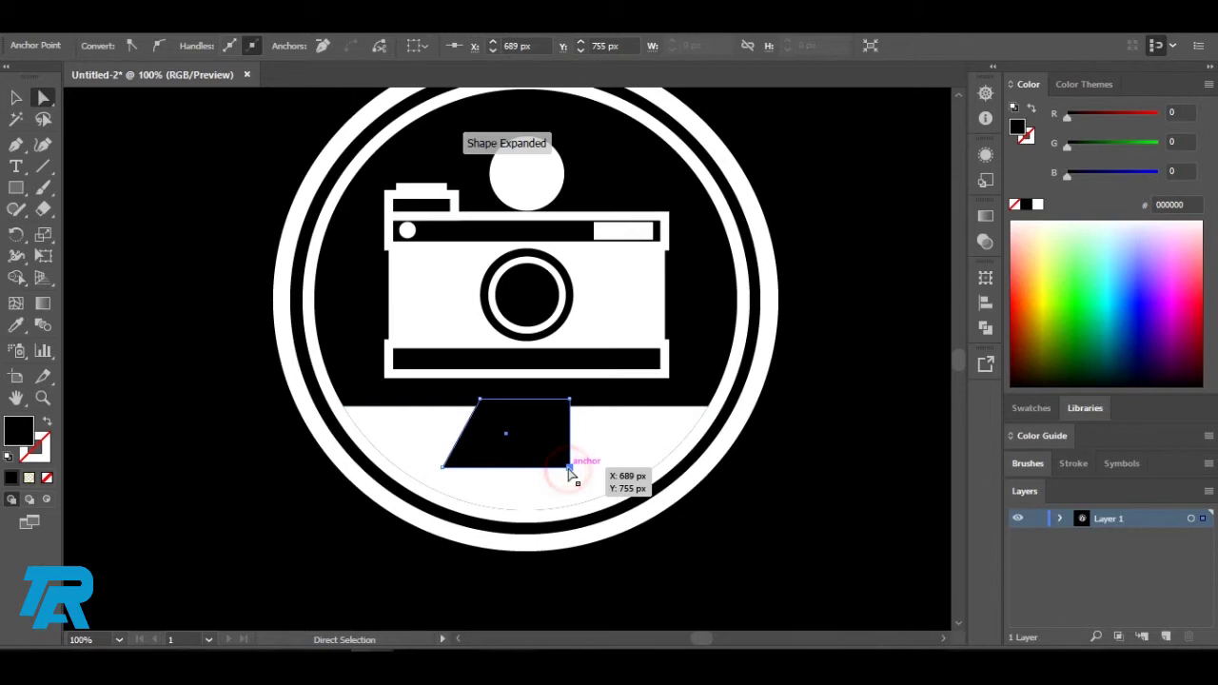
mouse_move(583, 471)
mouse_down()
mouse_move(603, 475)
mouse_move(583, 477)
mouse_move(593, 472)
mouse_up()
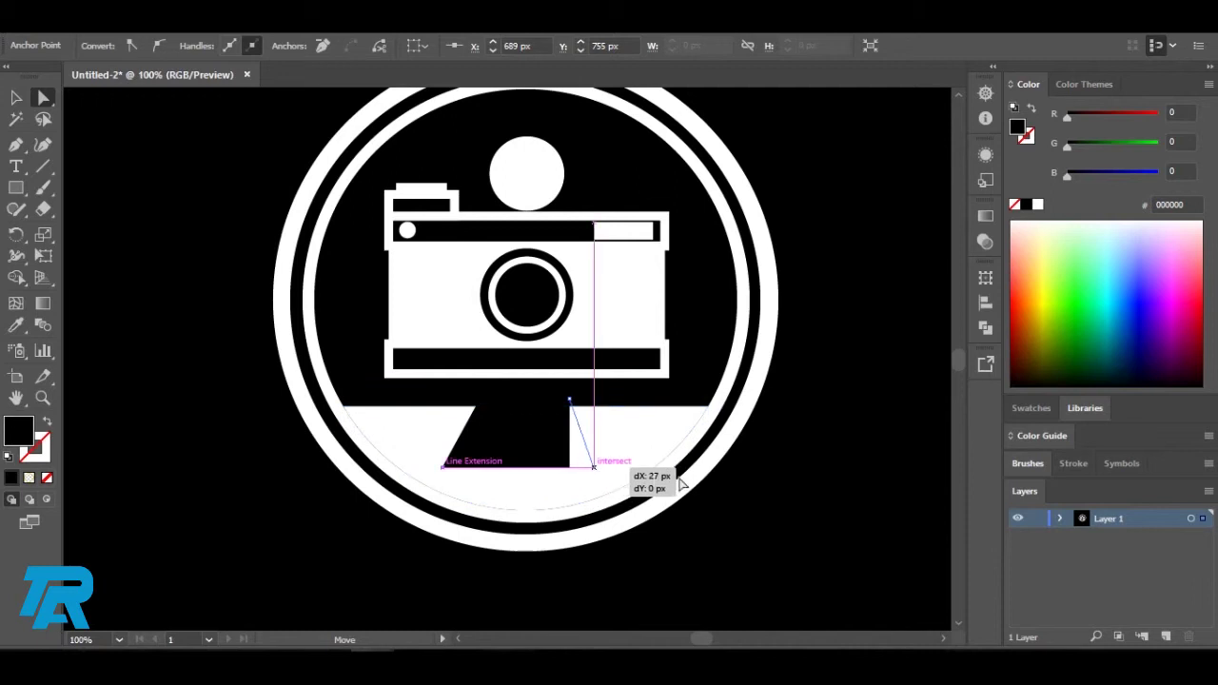
click(756, 484)
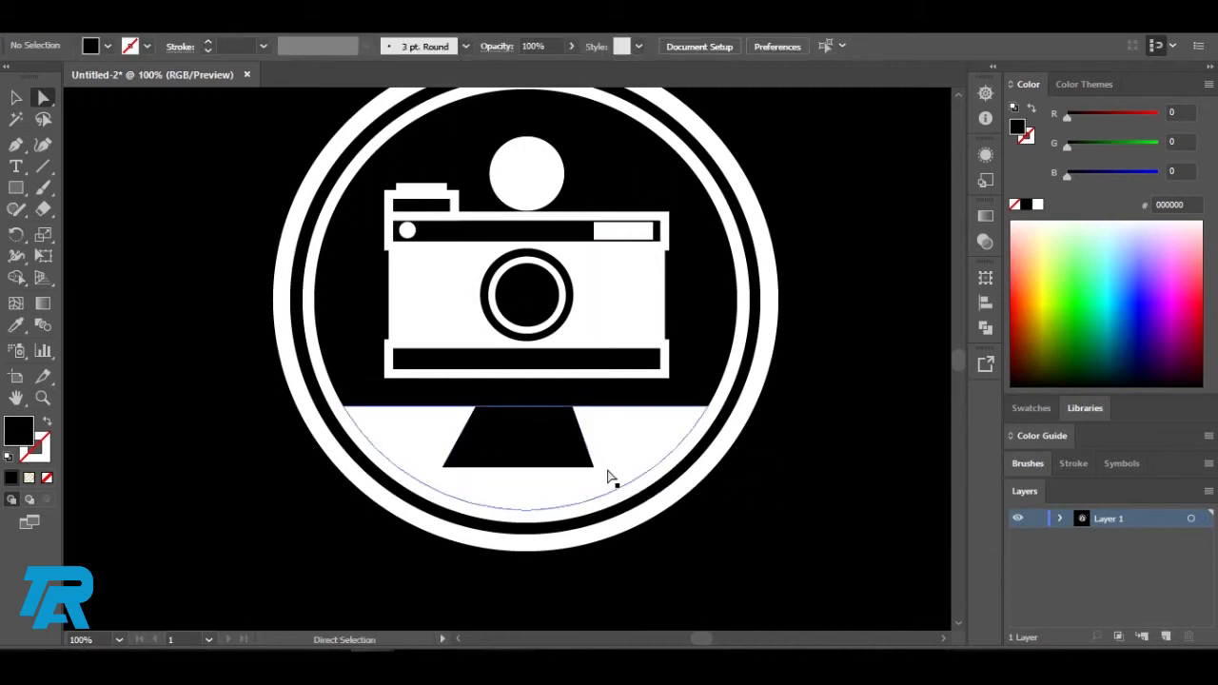
drag(593, 475, 570, 467)
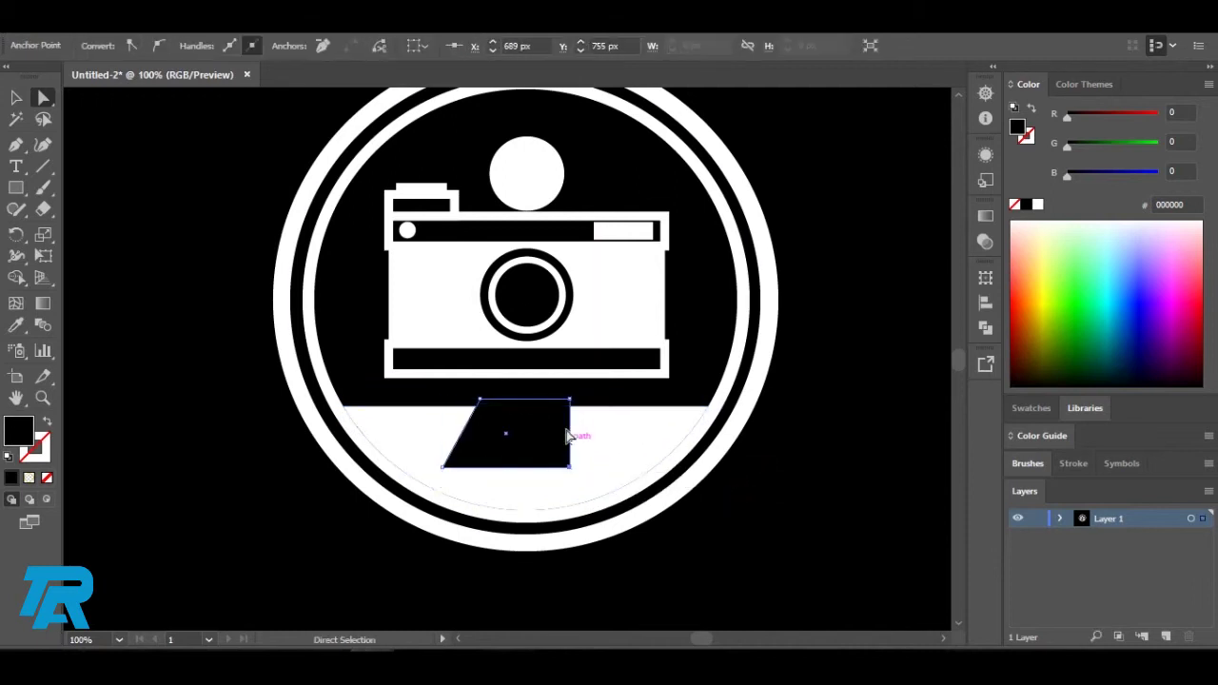
Make a reflected copy of the slanted shape and align both halves under the camera.
key(v)
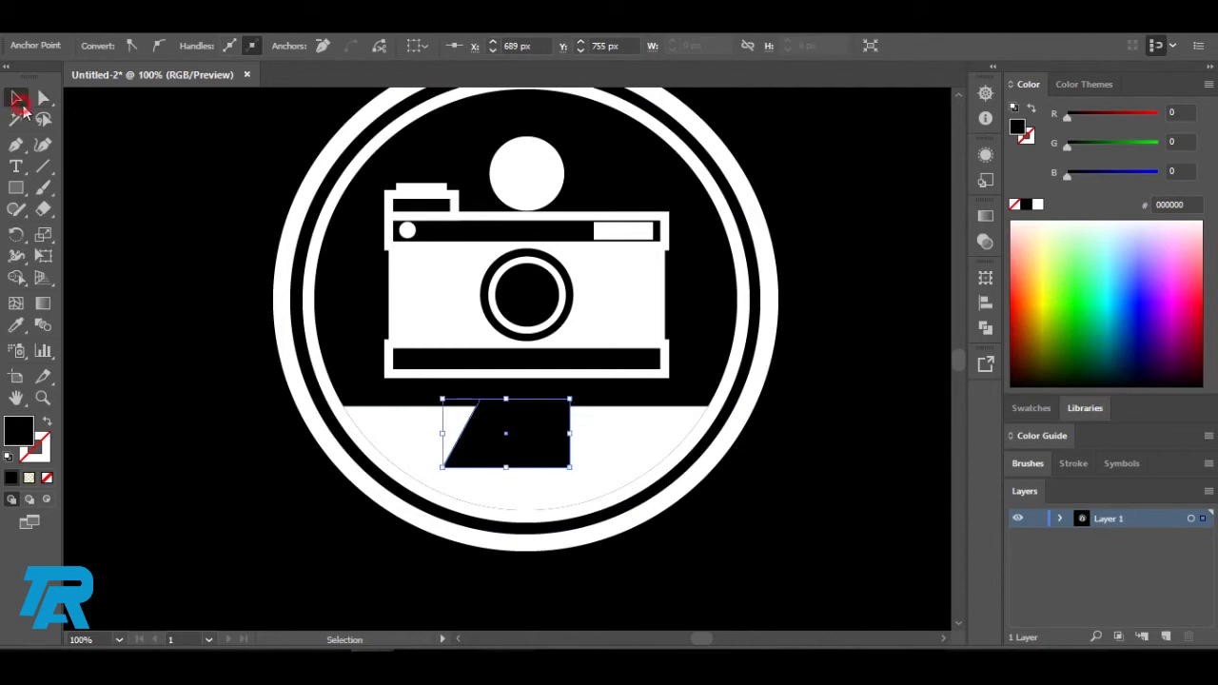
right_click(536, 428)
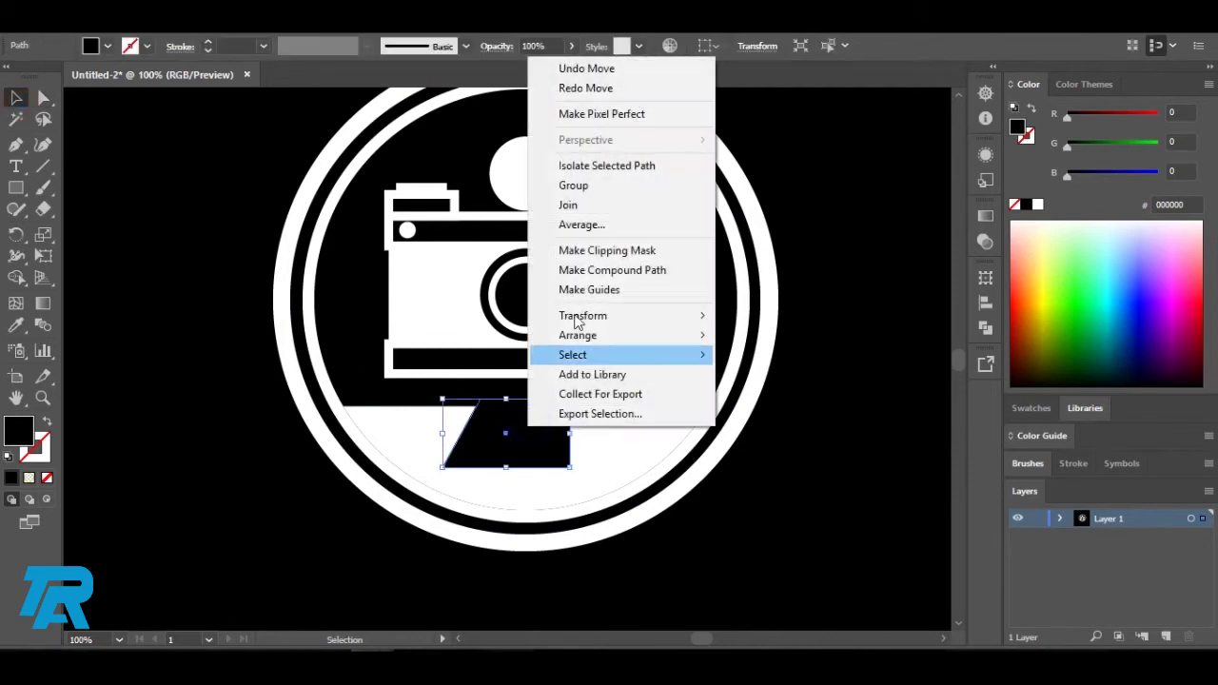
click(587, 316)
click(774, 381)
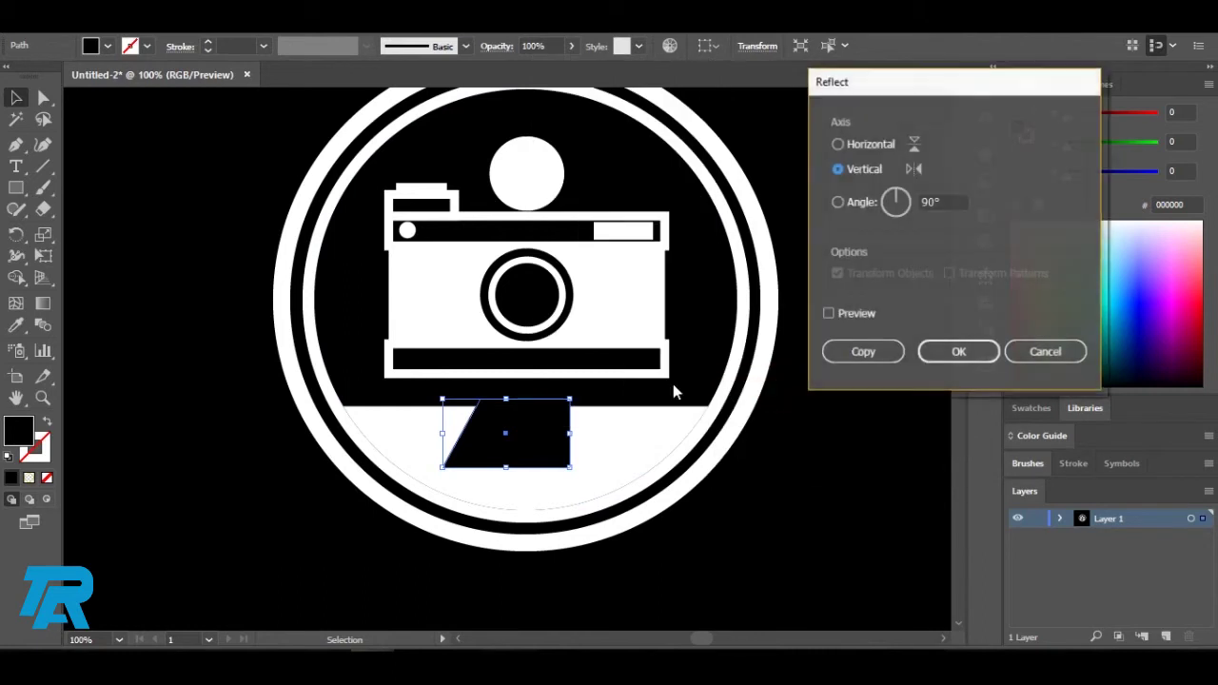
click(885, 351)
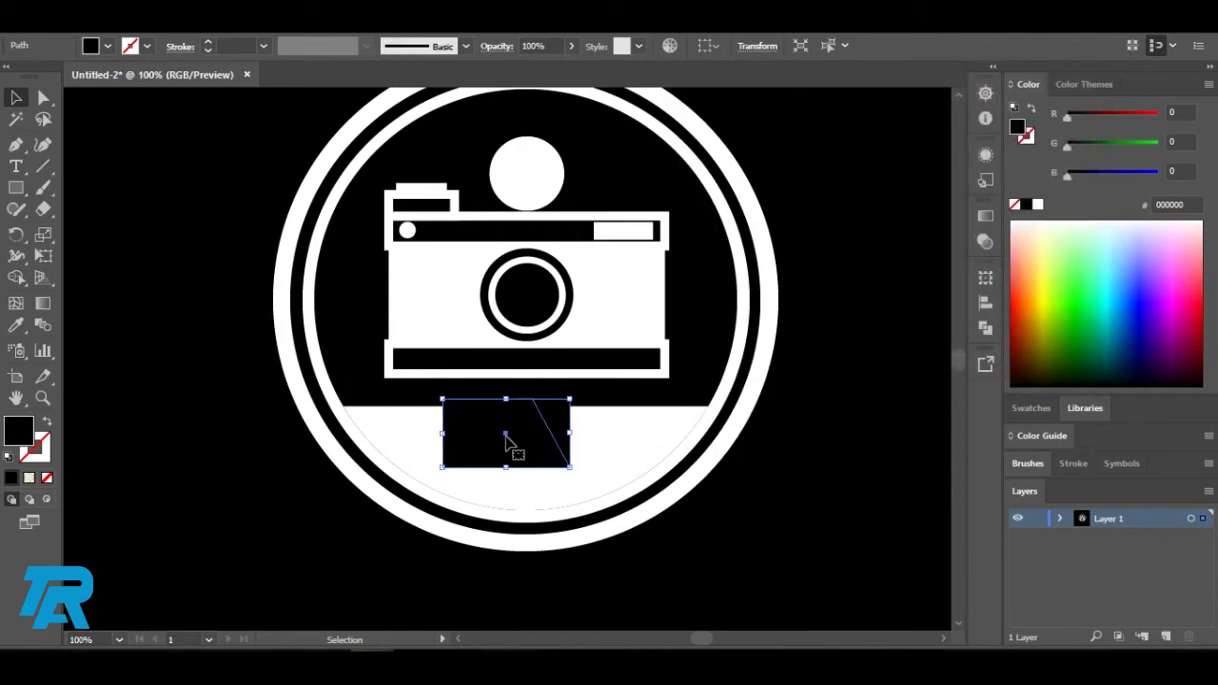
mouse_move(501, 438)
mouse_down()
mouse_move(627, 440)
mouse_move(601, 440)
mouse_up()
shift+click(536, 443)
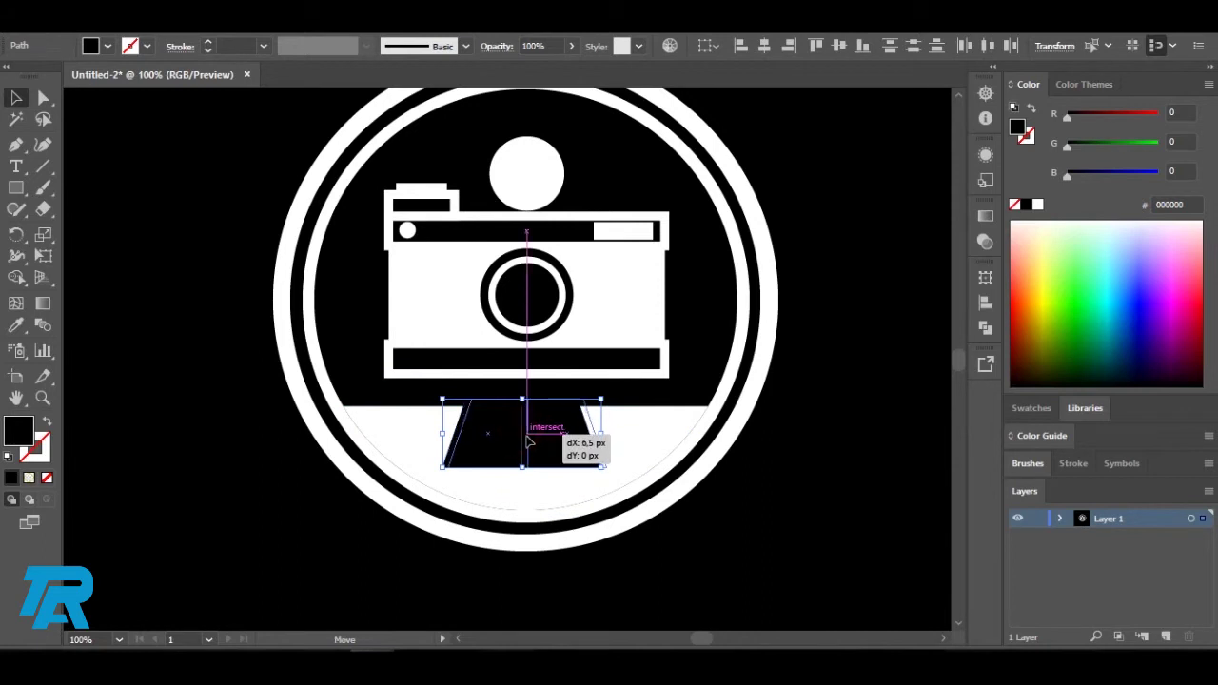
drag(520, 436, 527, 437)
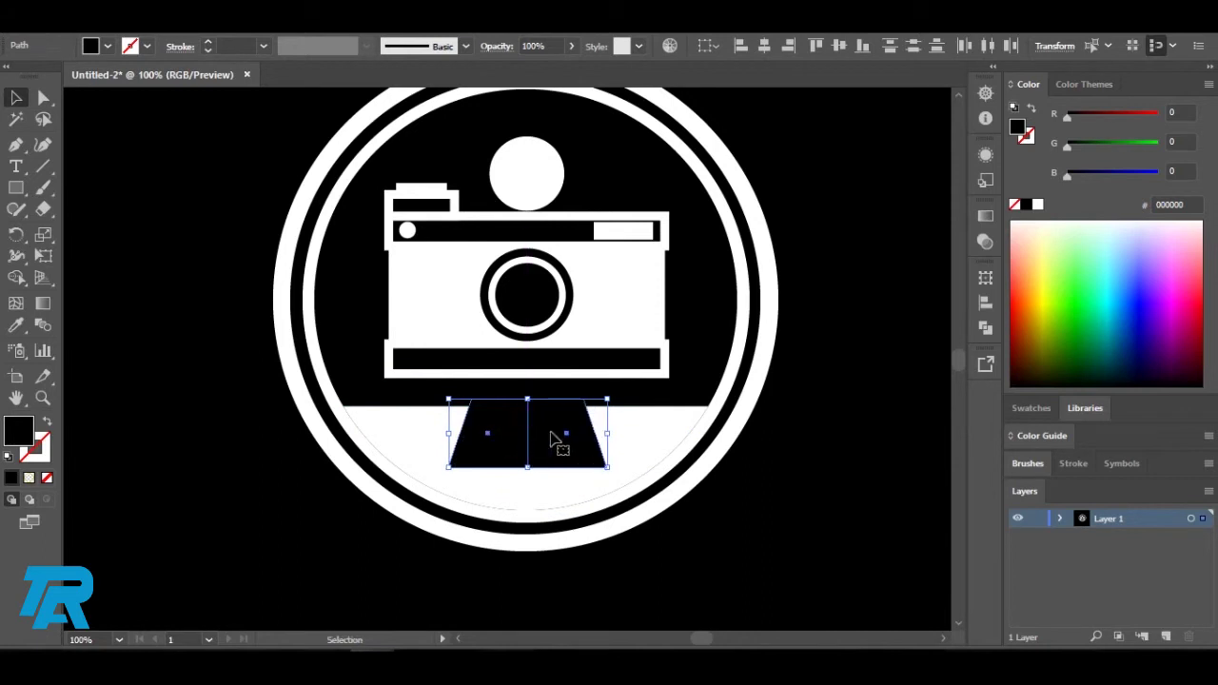
Unite the two halves into one trapezoid and centre it under the camera.
click(986, 327)
click(778, 317)
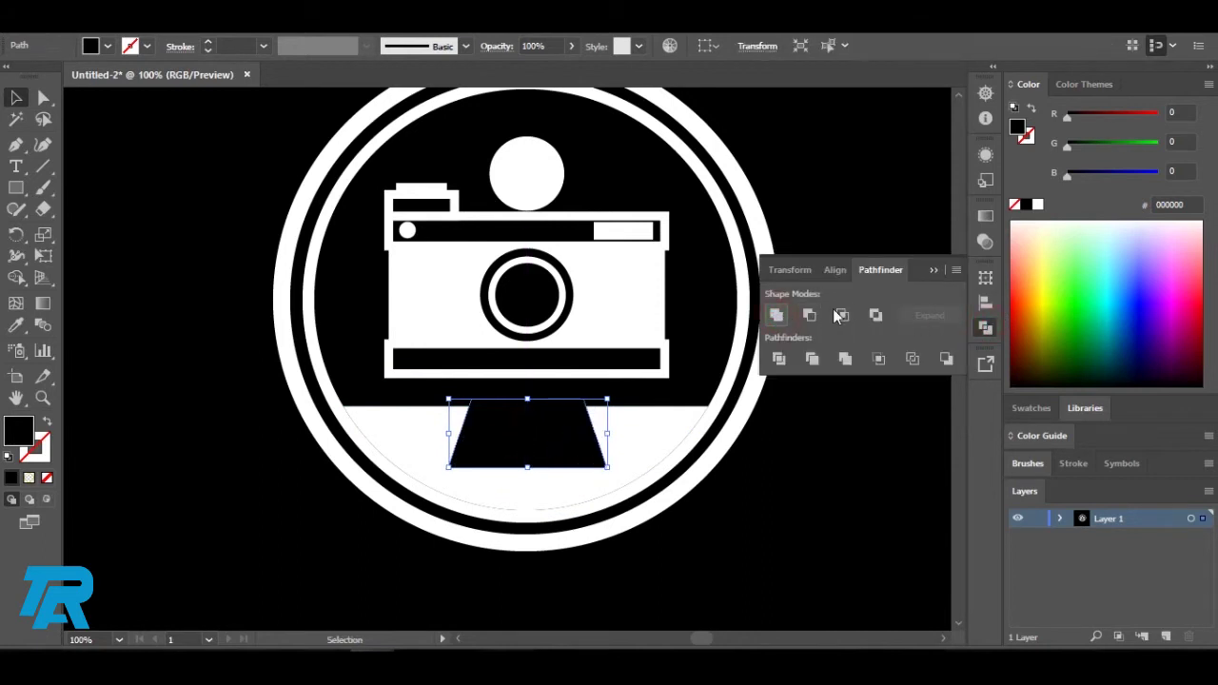
click(930, 268)
click(862, 251)
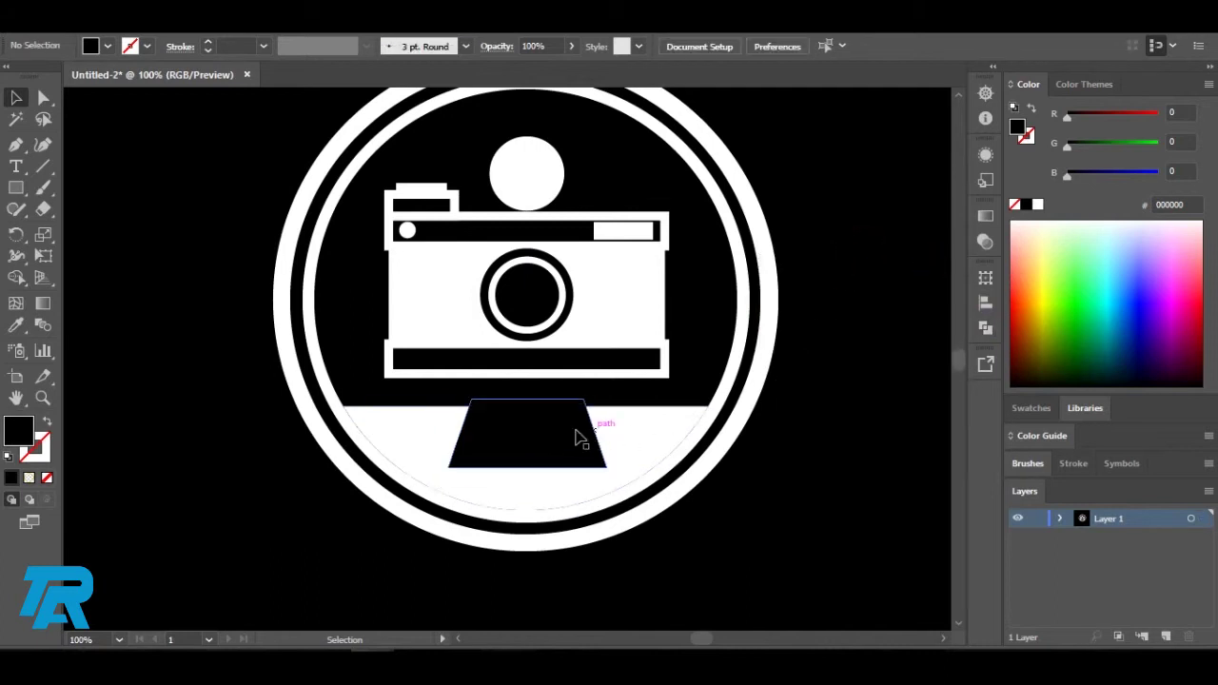
drag(571, 434, 526, 445)
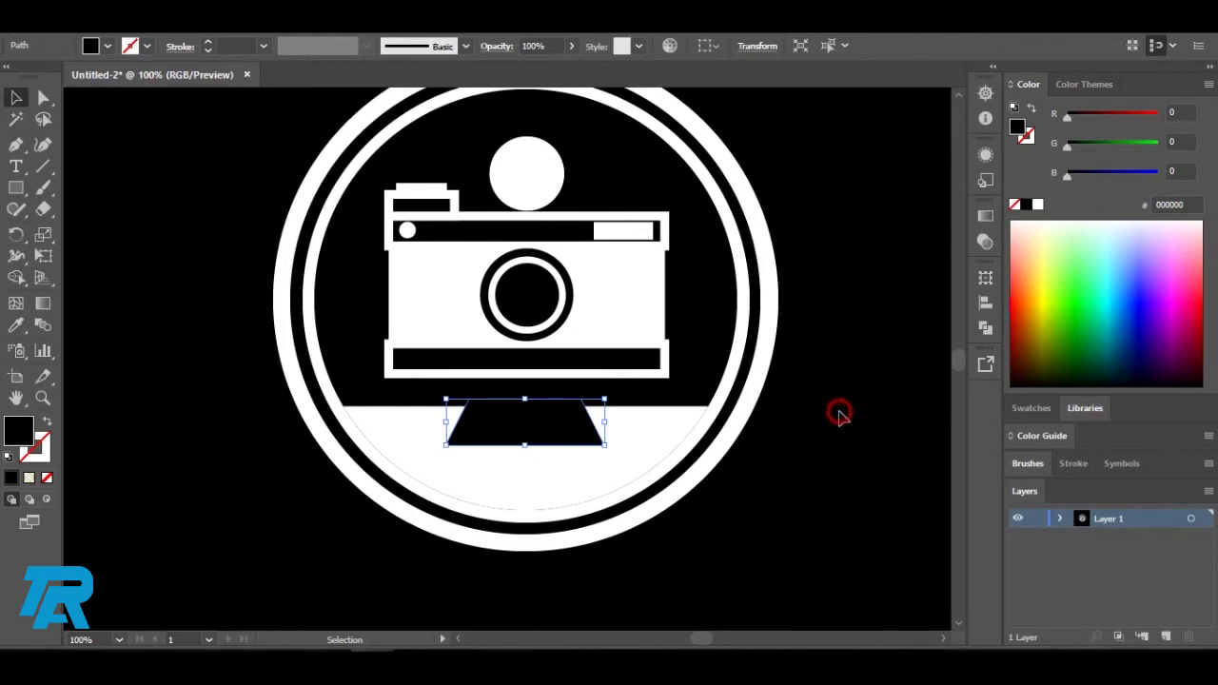
click(840, 415)
Draw a white rounded bar on the trapezoid and copy it upward.
click(18, 190)
click(18, 191)
click(99, 210)
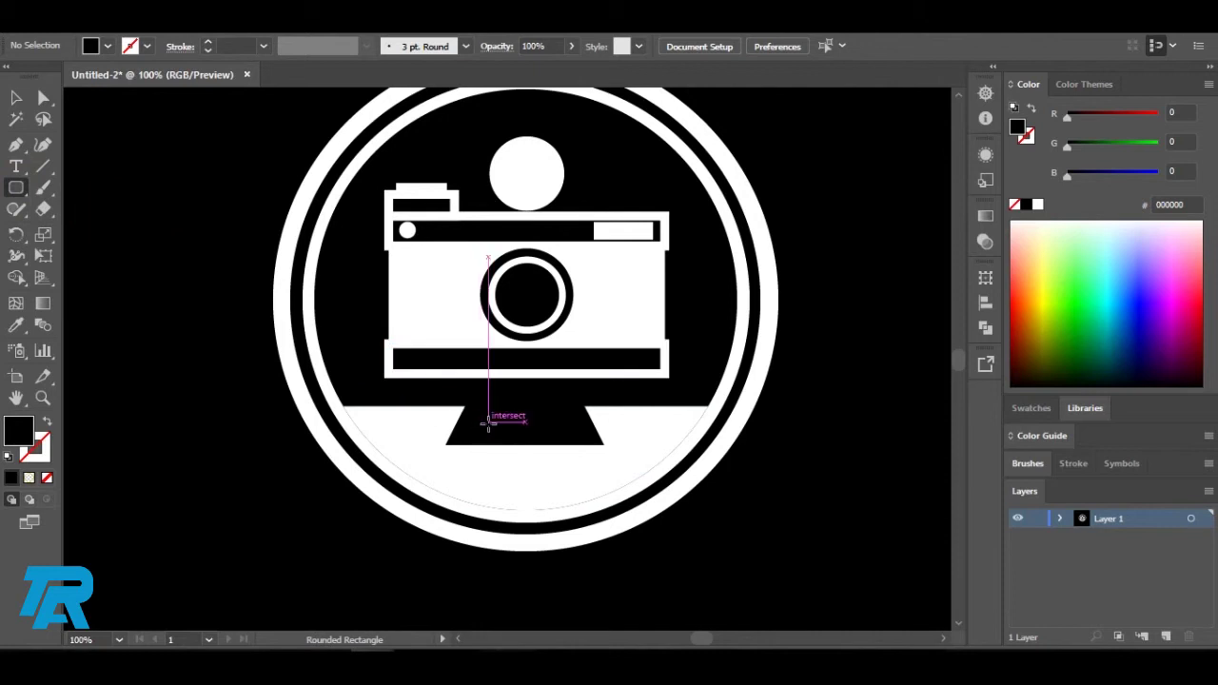
drag(491, 422, 565, 434)
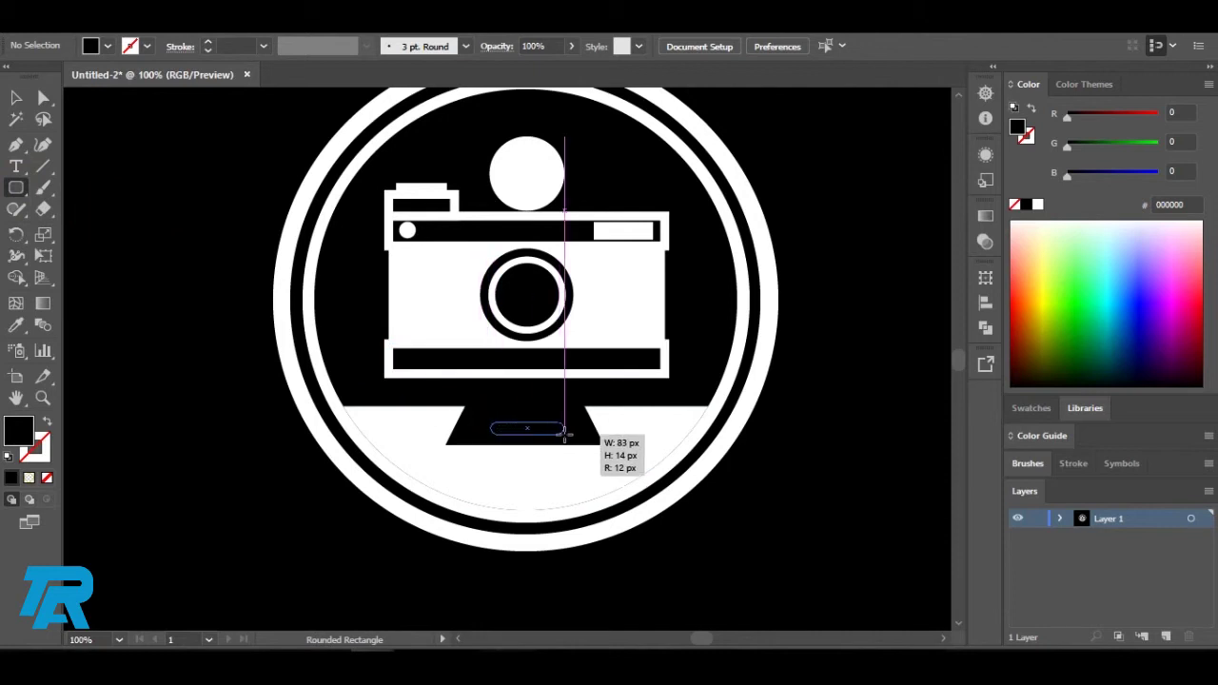
key(v)
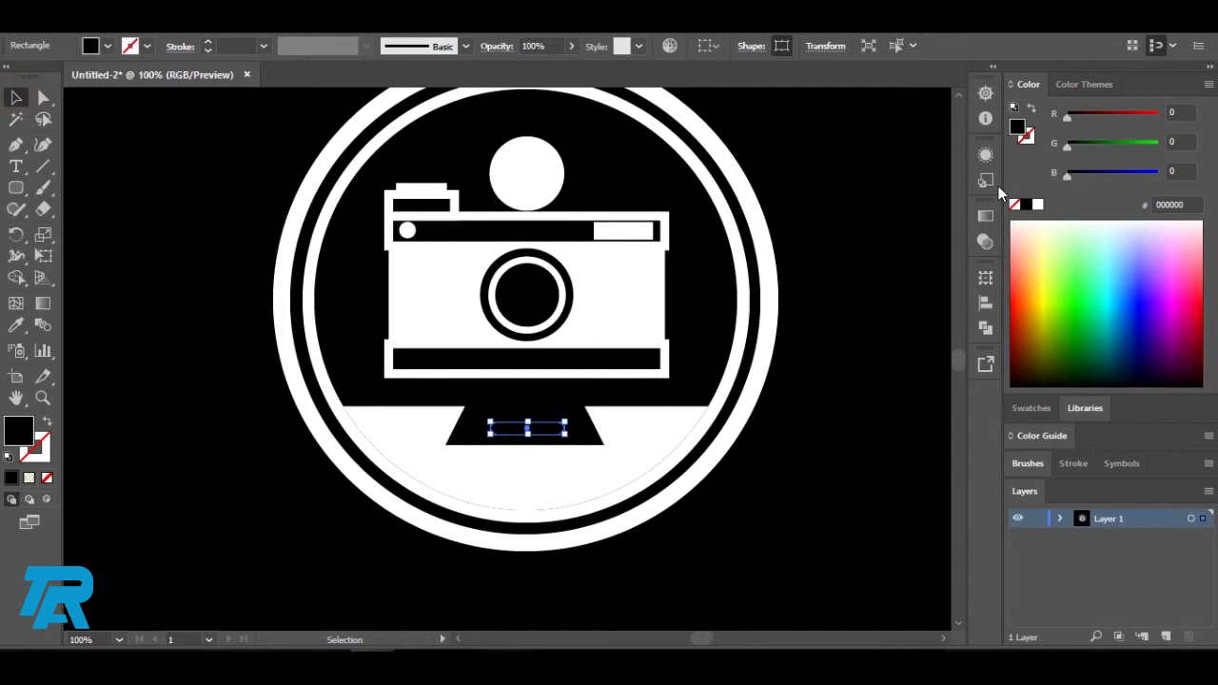
click(1037, 205)
click(894, 321)
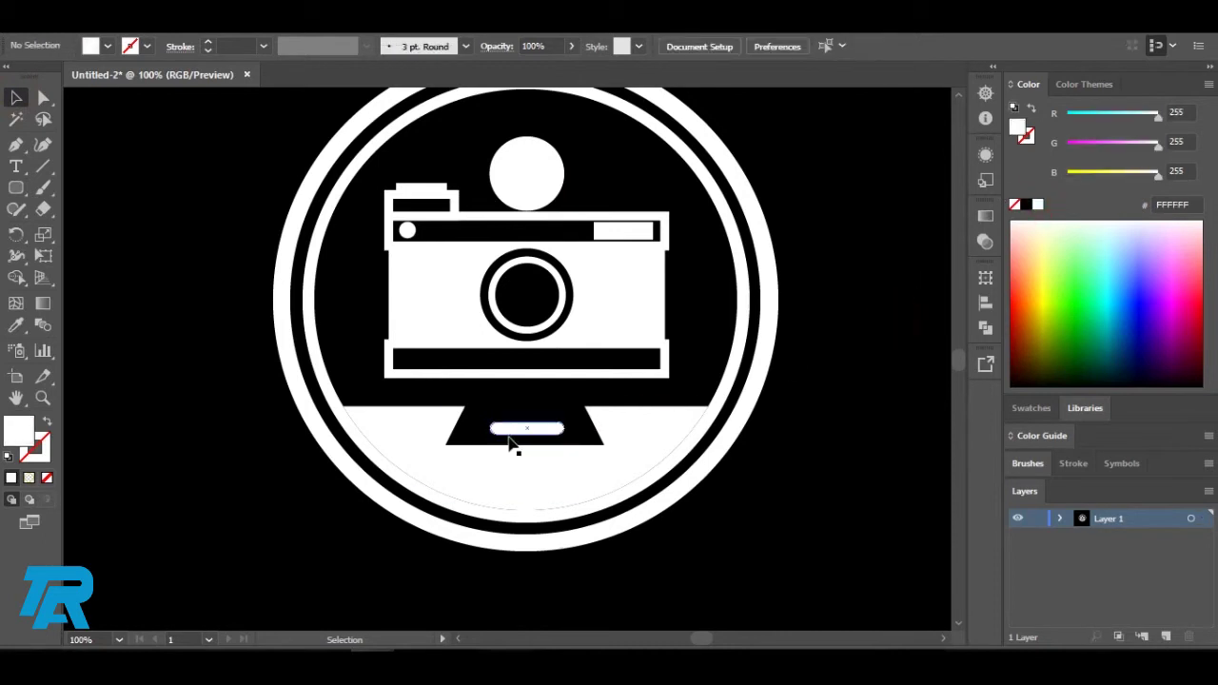
drag(518, 441, 530, 431)
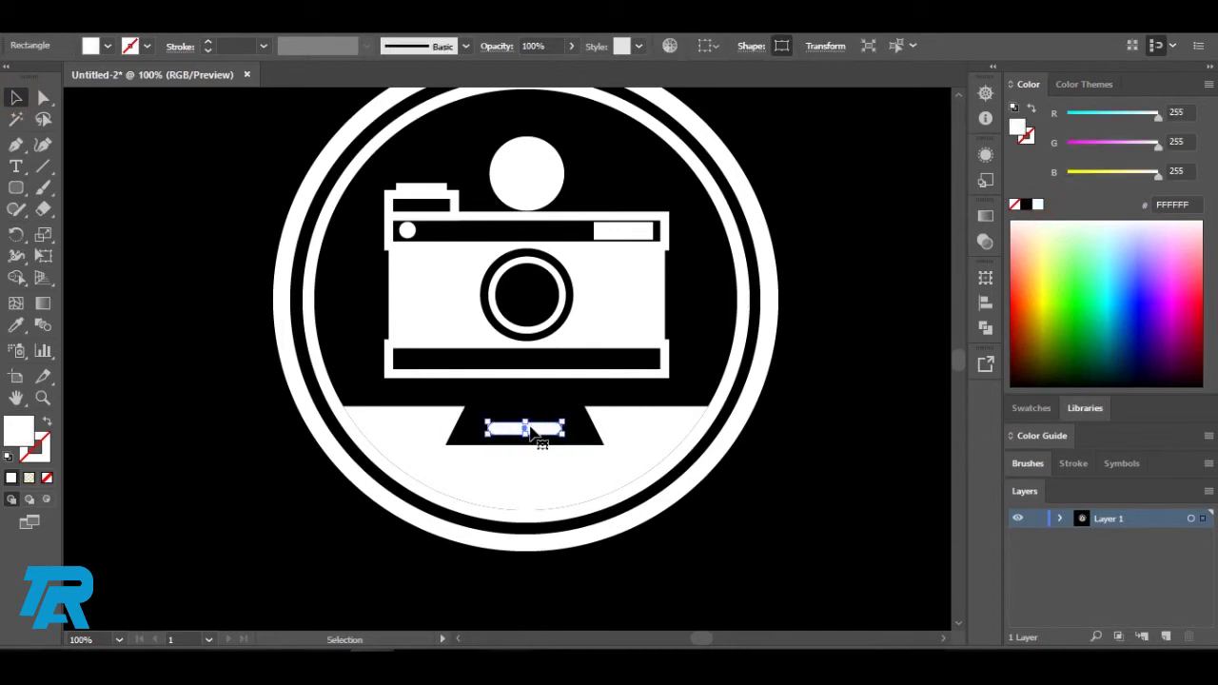
drag(536, 432, 532, 404)
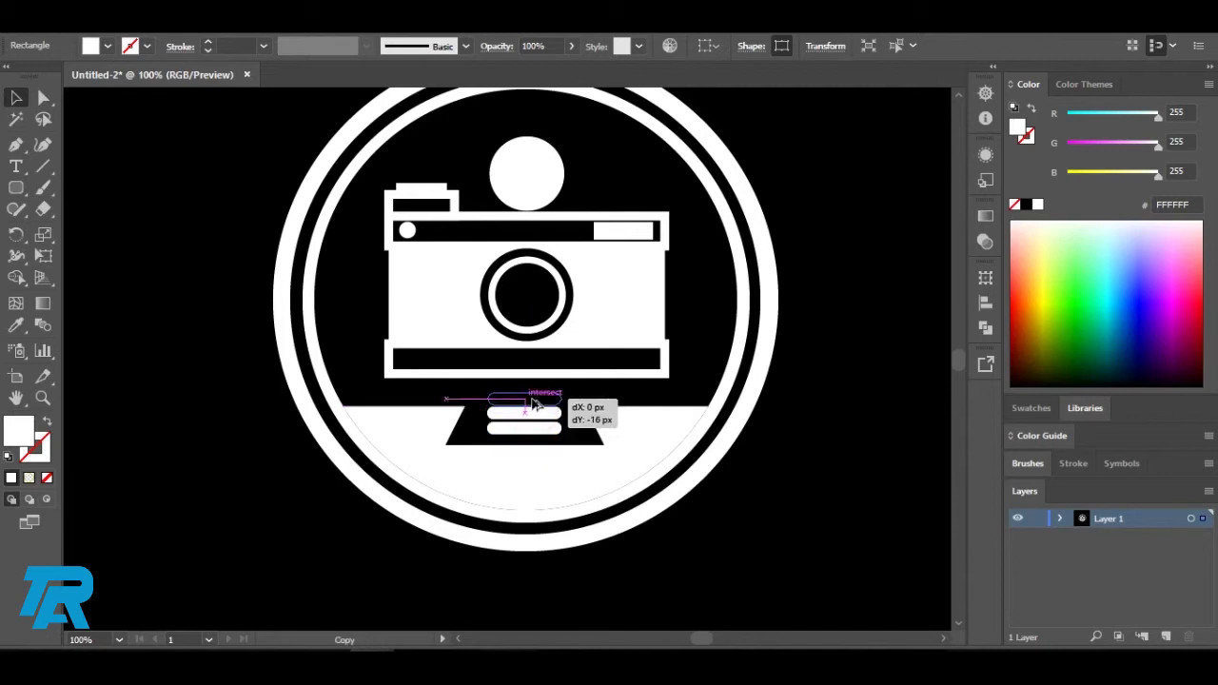
click(809, 416)
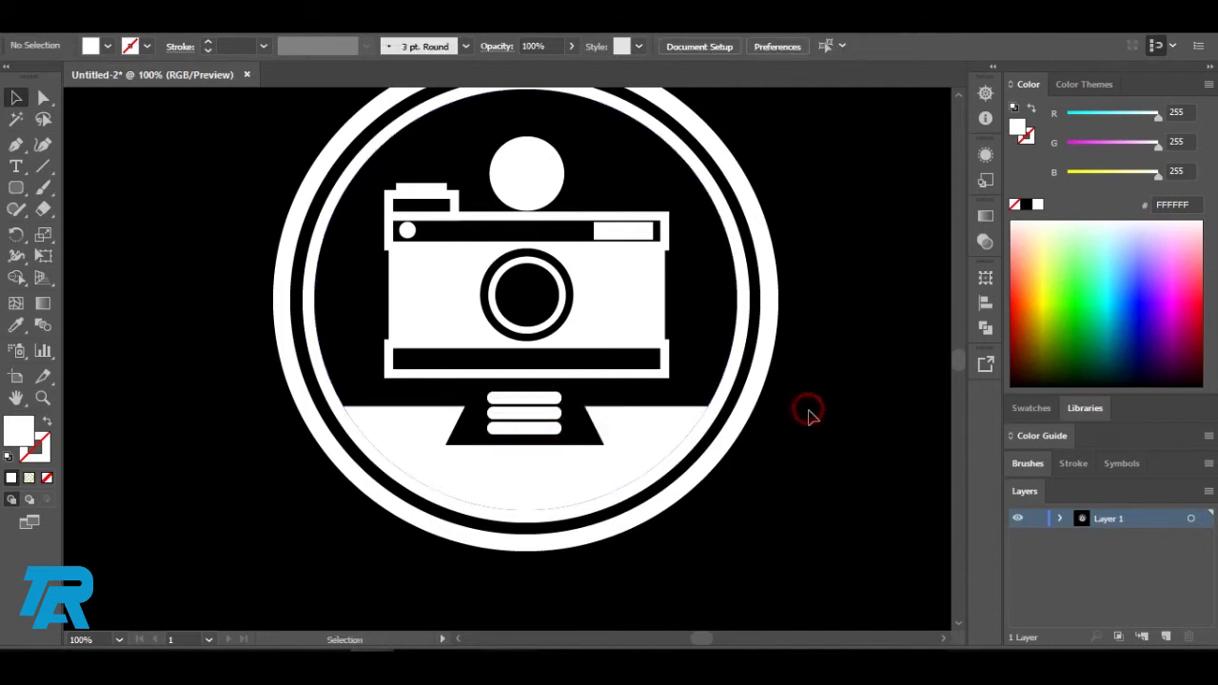
Pan and zoom to show the whole artboard with space below the logo.
scroll(808, 421, down, 1)
scroll(814, 443, down, 2)
drag(790, 472, 748, 468)
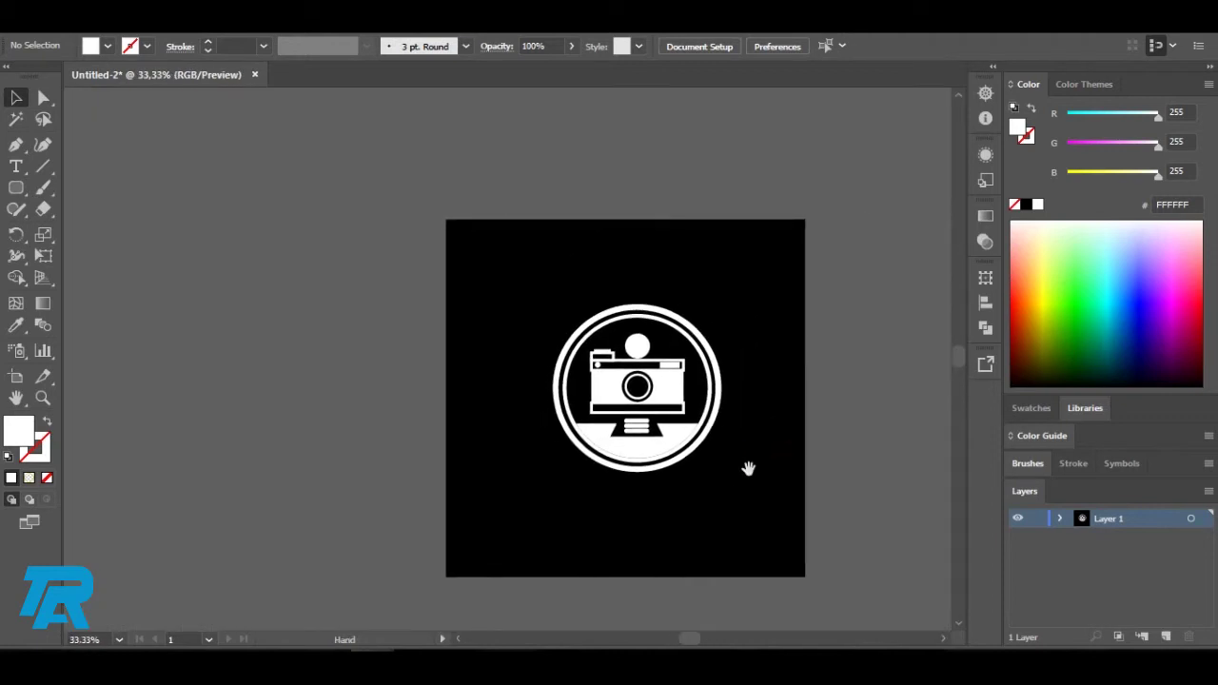
scroll(748, 476, up, 1)
scroll(670, 487, up, 1)
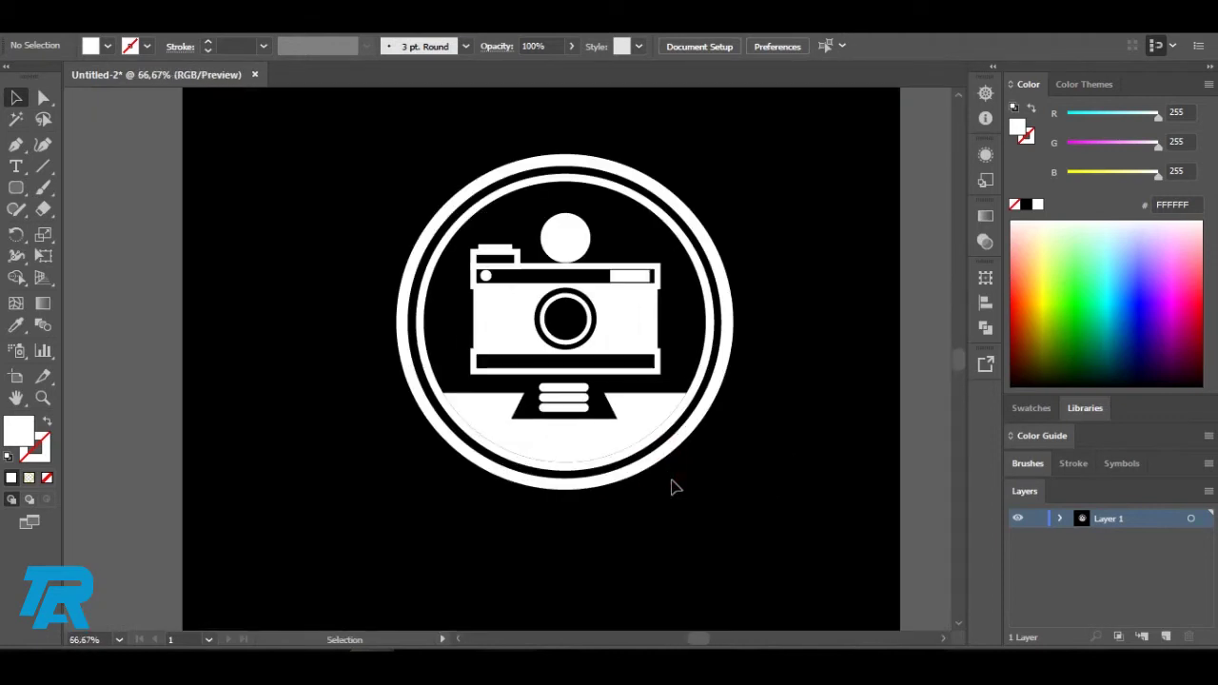
drag(561, 492, 541, 436)
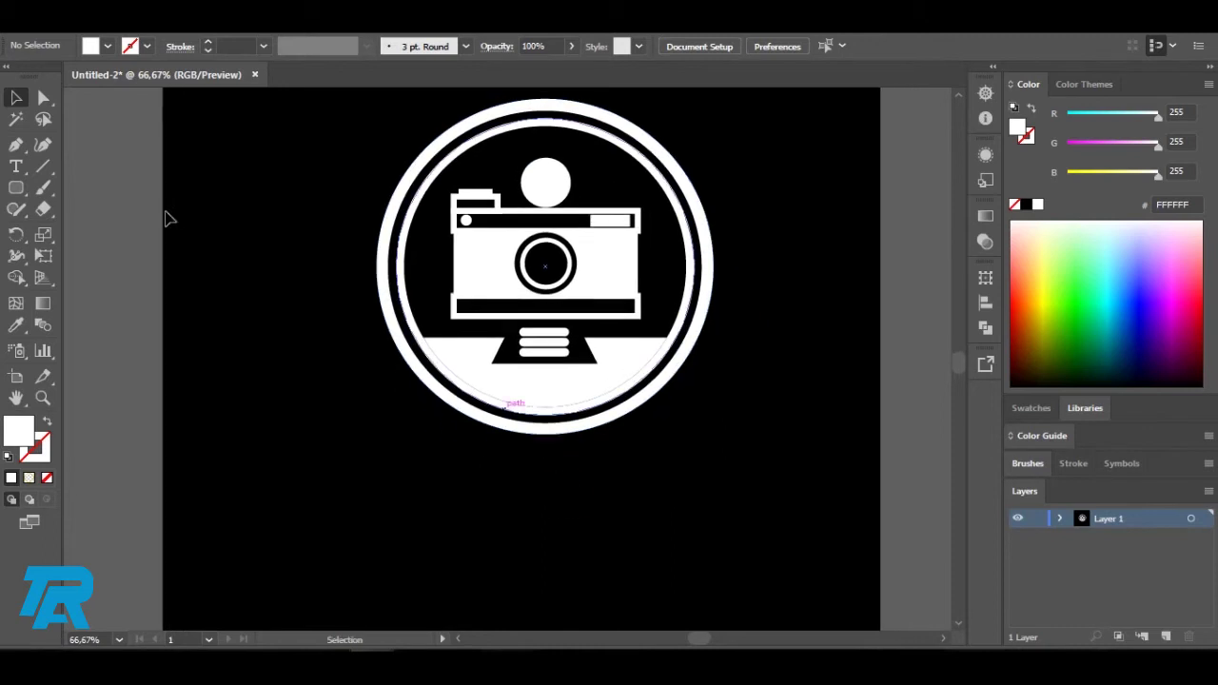
click(17, 166)
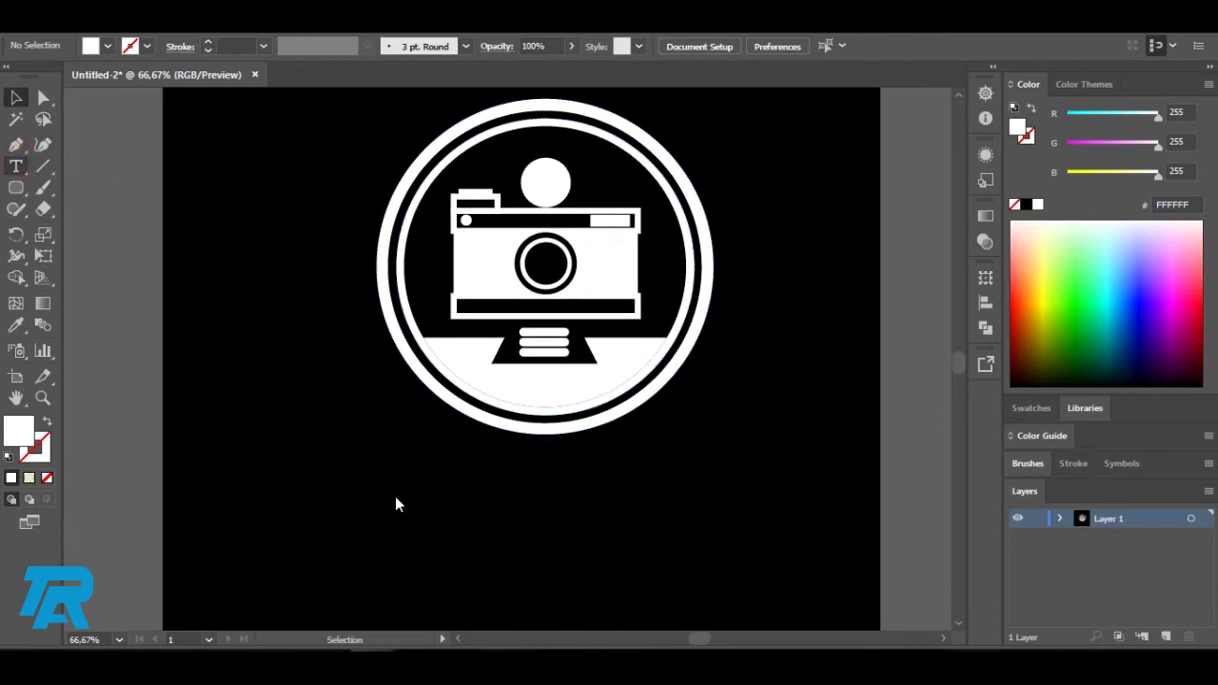
Add 'SNAP ART . ID' below the logo, enlarged, white and centred.
click(370, 499)
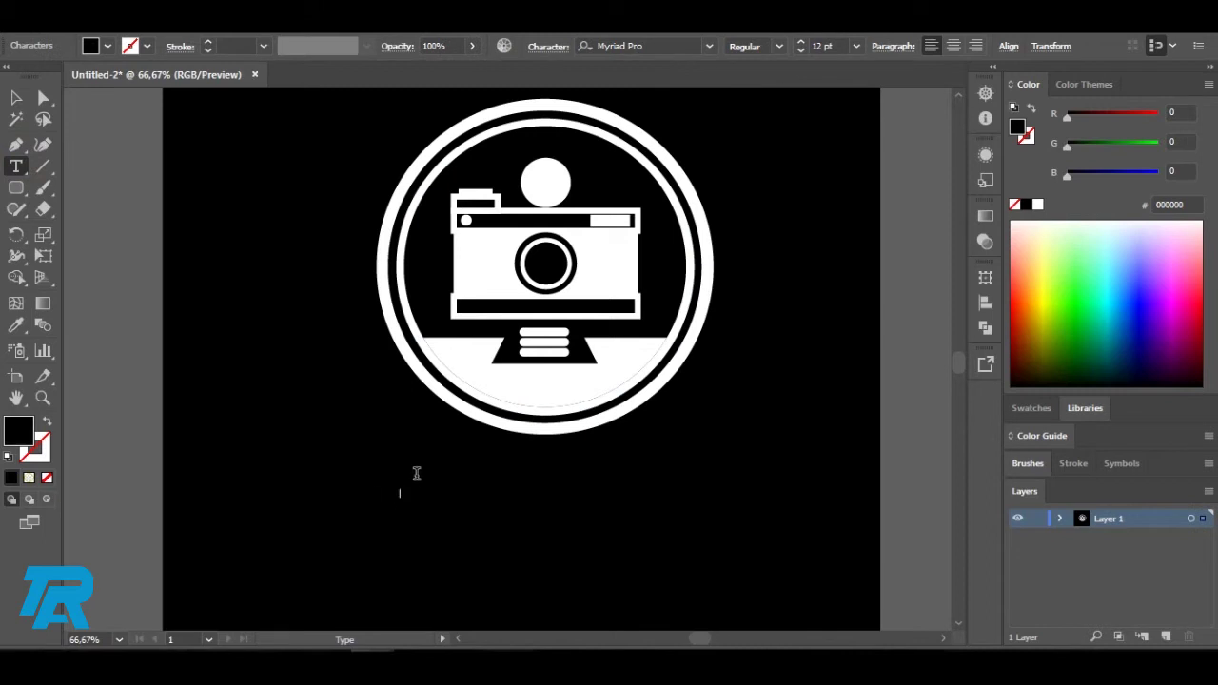
click(15, 97)
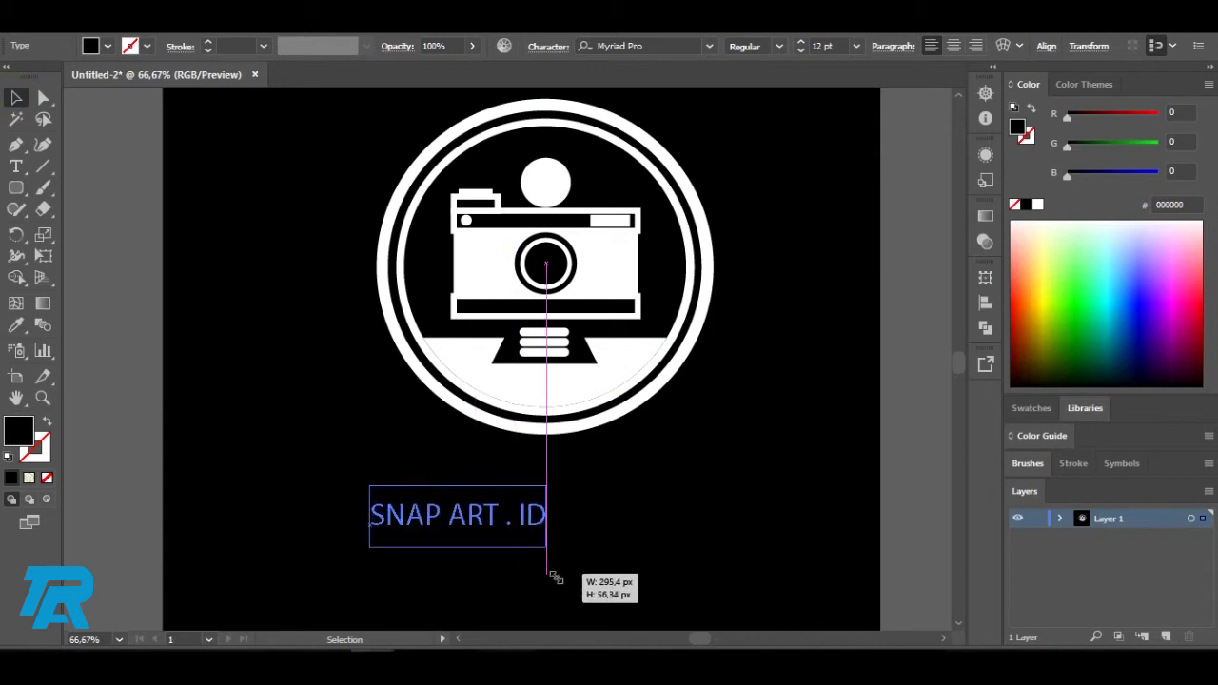
drag(412, 500, 590, 544)
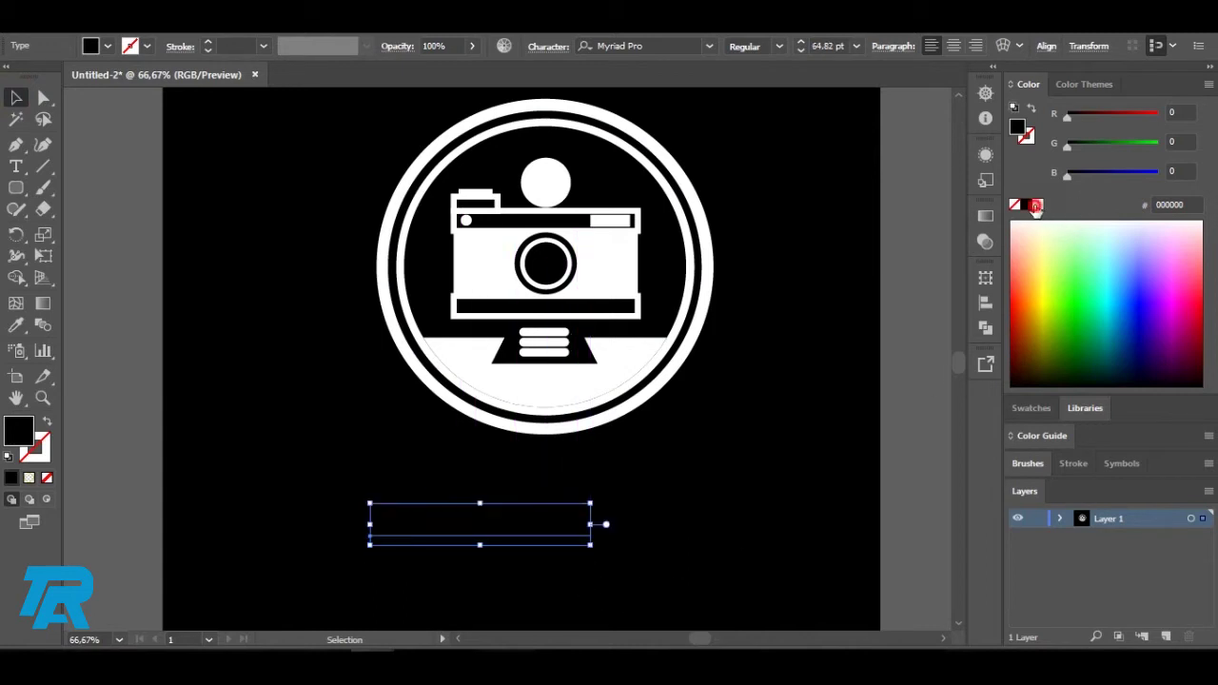
click(1035, 204)
click(813, 253)
drag(484, 531, 558, 499)
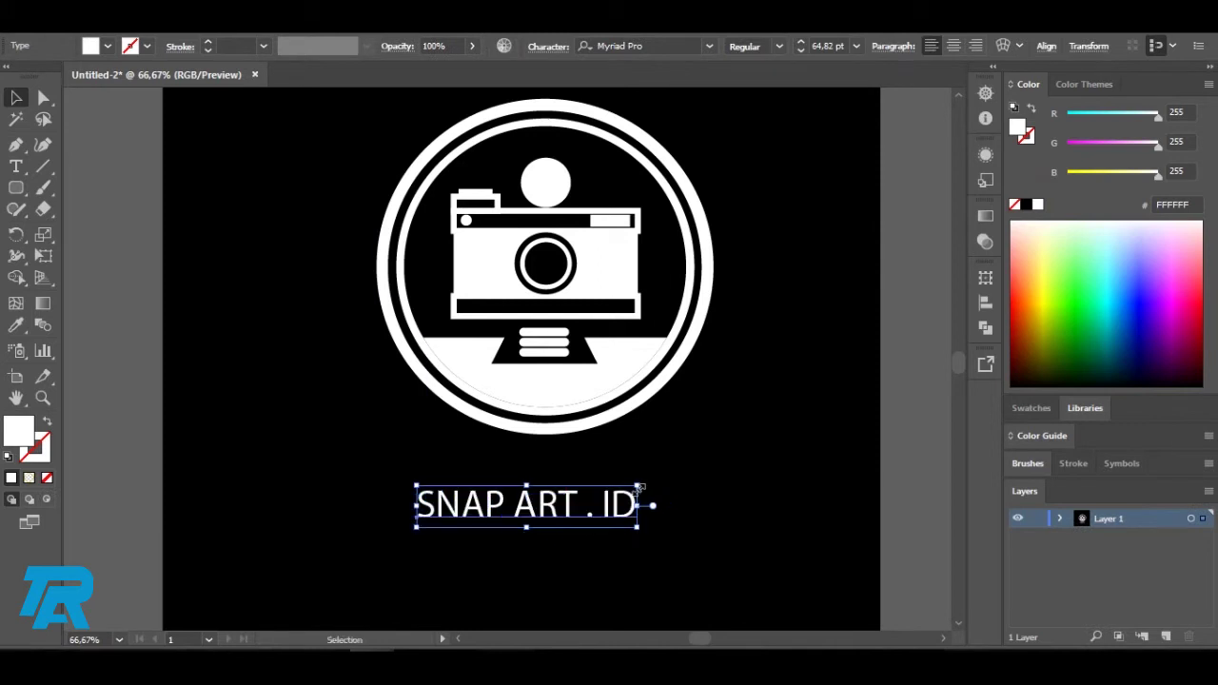
drag(637, 487, 713, 440)
drag(586, 505, 557, 491)
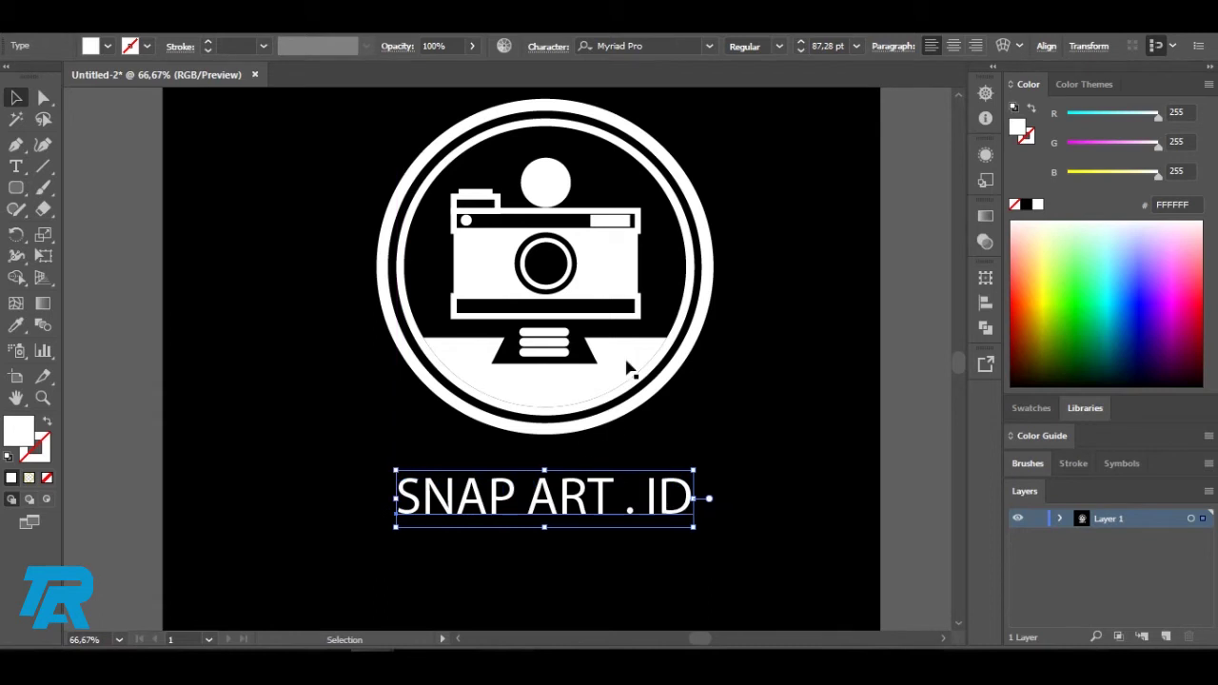
Apply Copperplate Gothic Bold to the text, recentre it, and zoom out to the artboard.
click(706, 45)
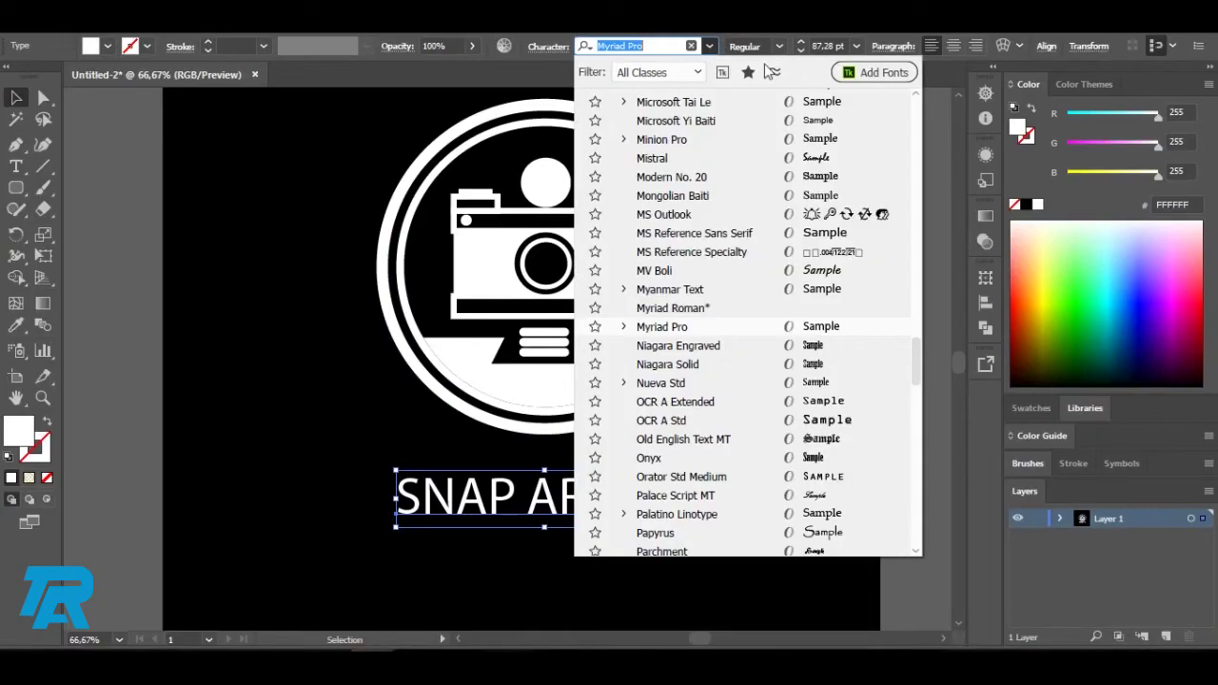
drag(918, 369, 918, 114)
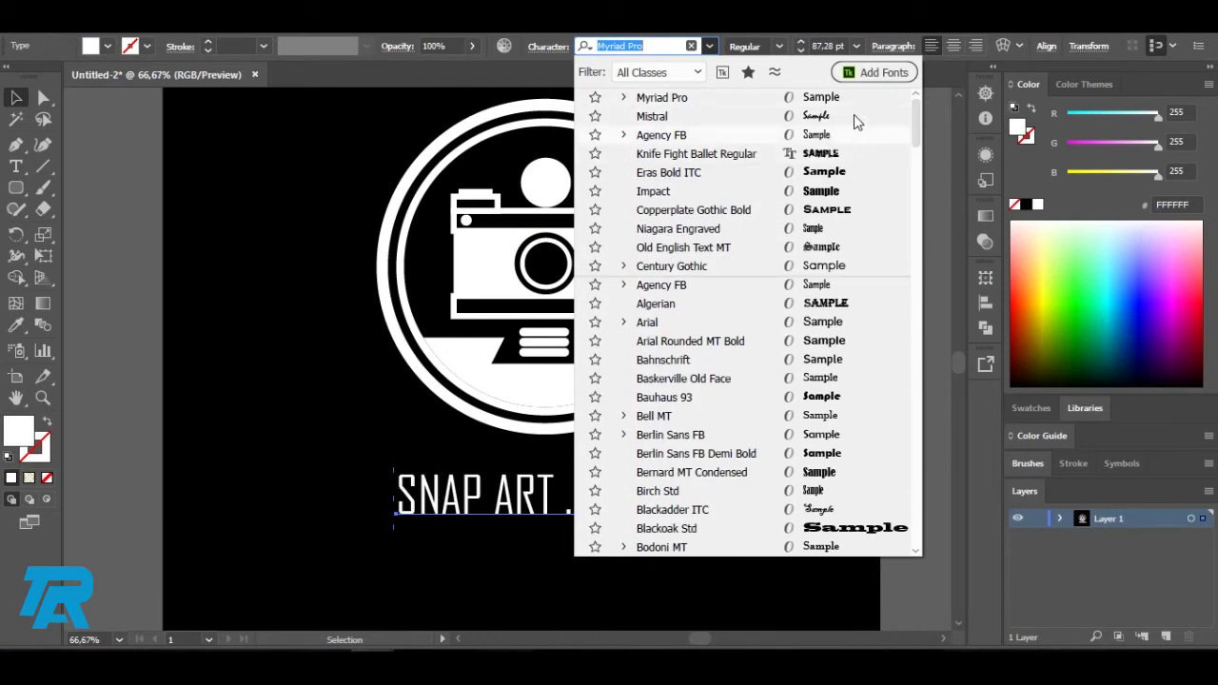
click(838, 211)
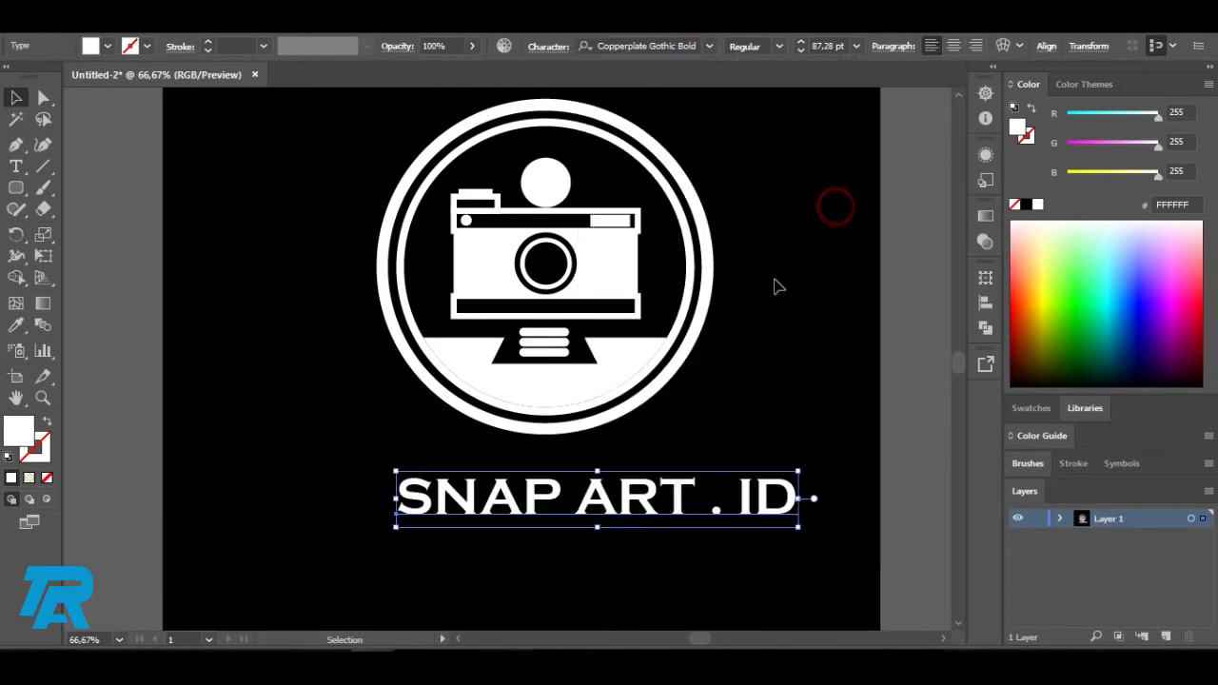
drag(678, 489, 626, 488)
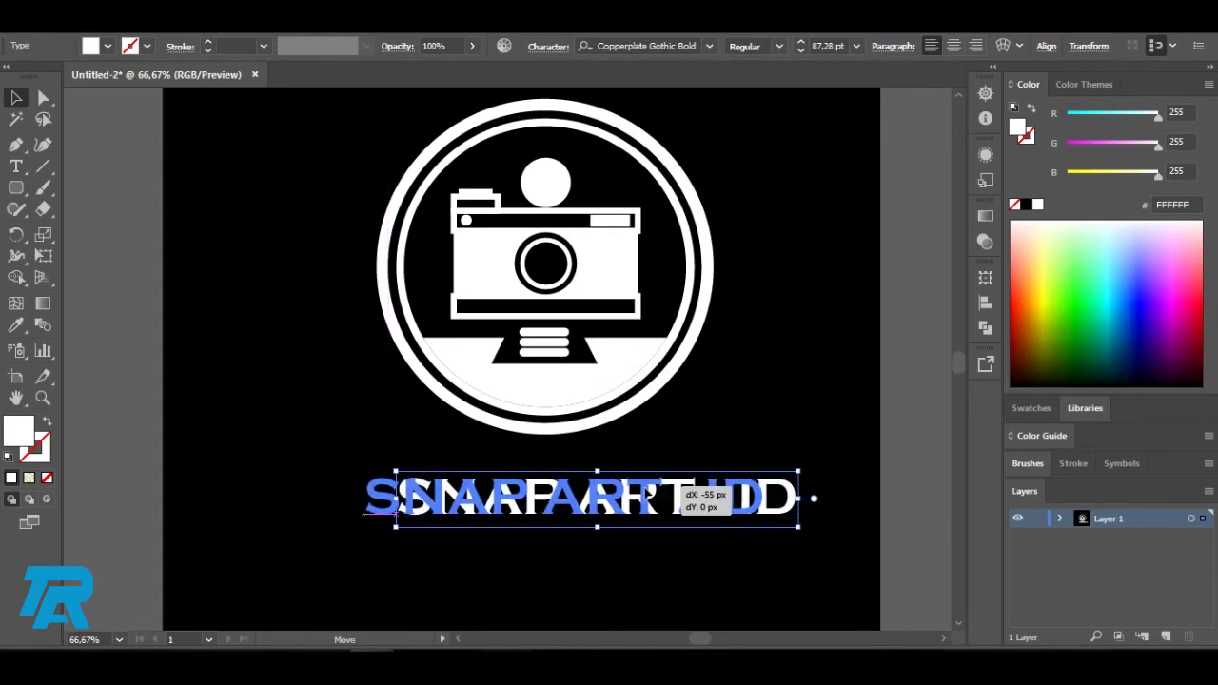
click(749, 360)
key(ctrl+minus)
mouse_move(794, 380)
mouse_down()
mouse_move(758, 416)
mouse_move(716, 389)
mouse_up()
key(ctrl+minus)
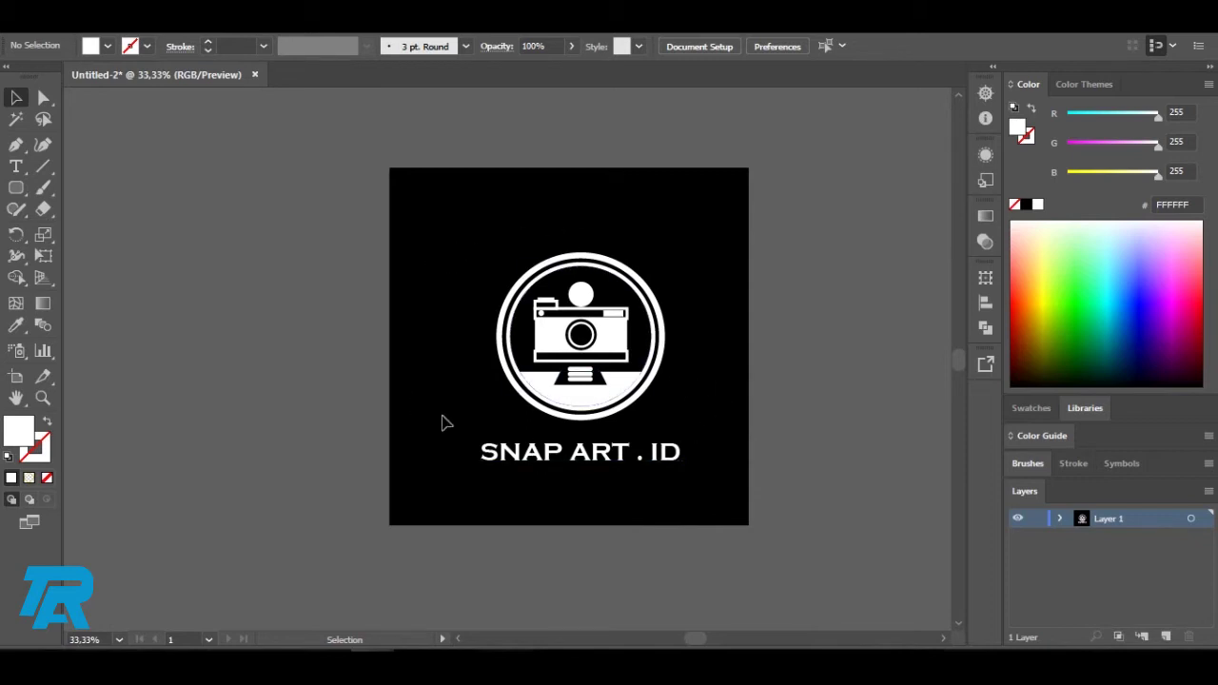
Start Export As and browse to DATA (E:) > projek chaniago > youtube.
click(43, 19)
click(104, 330)
click(353, 350)
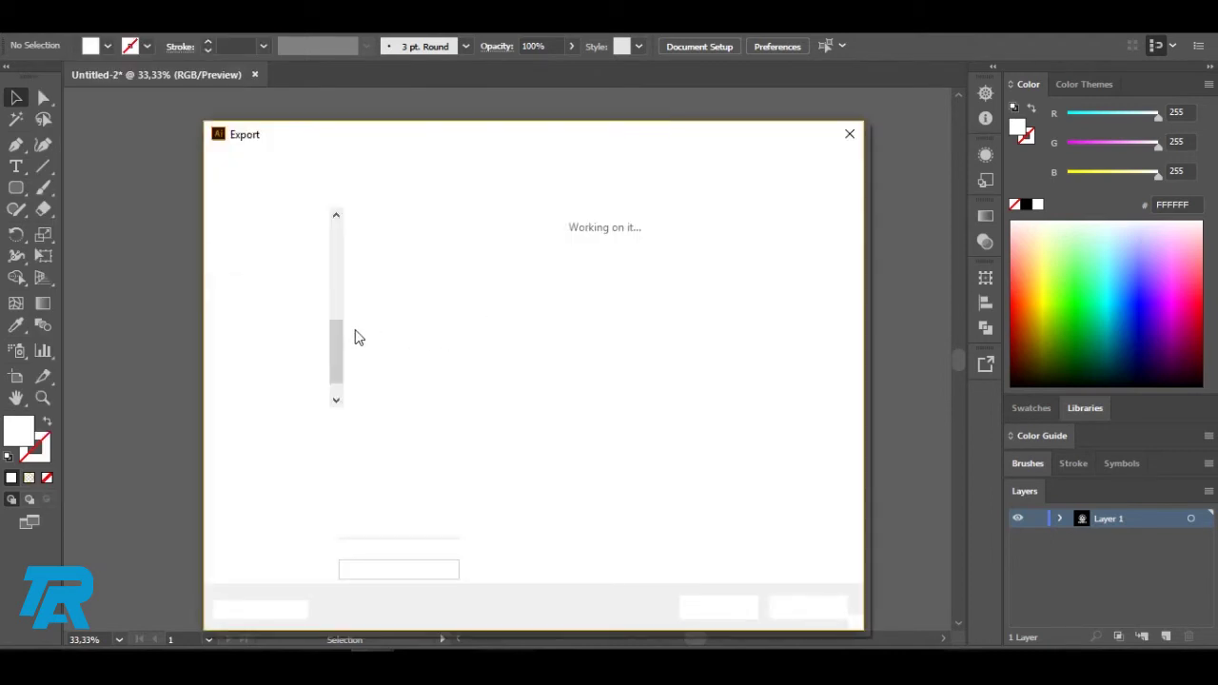
click(292, 347)
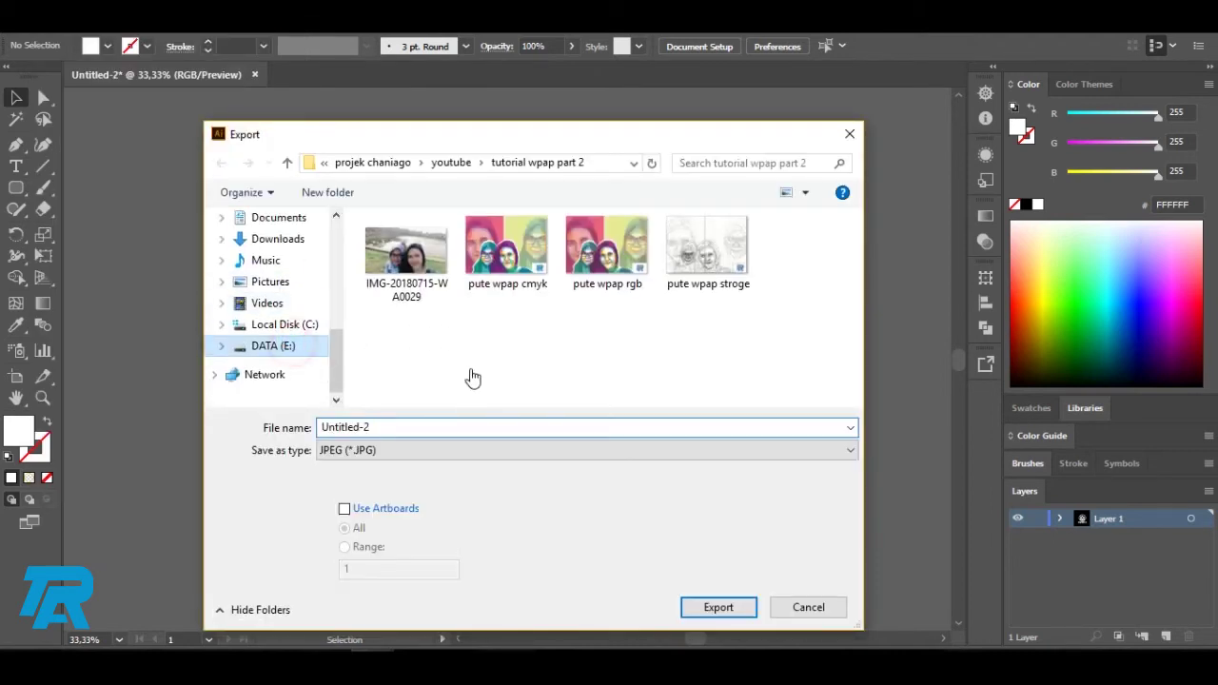
scroll(468, 368, down, 1)
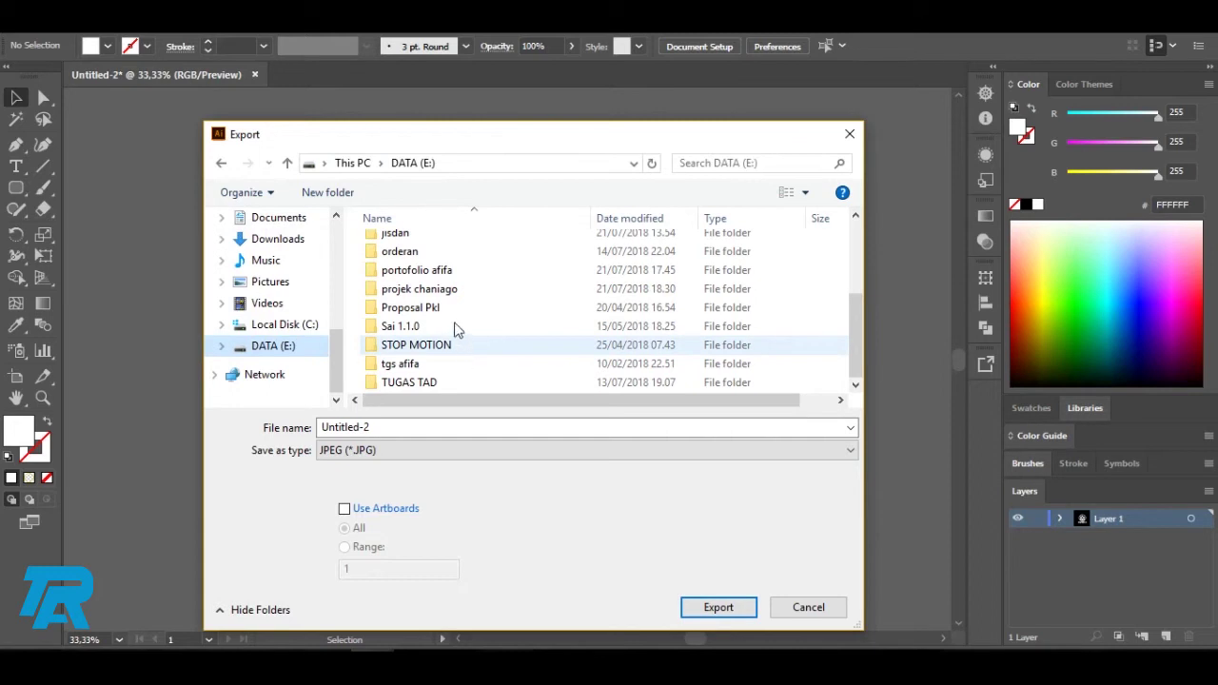
scroll(447, 286, up, 3)
scroll(457, 345, down, 3)
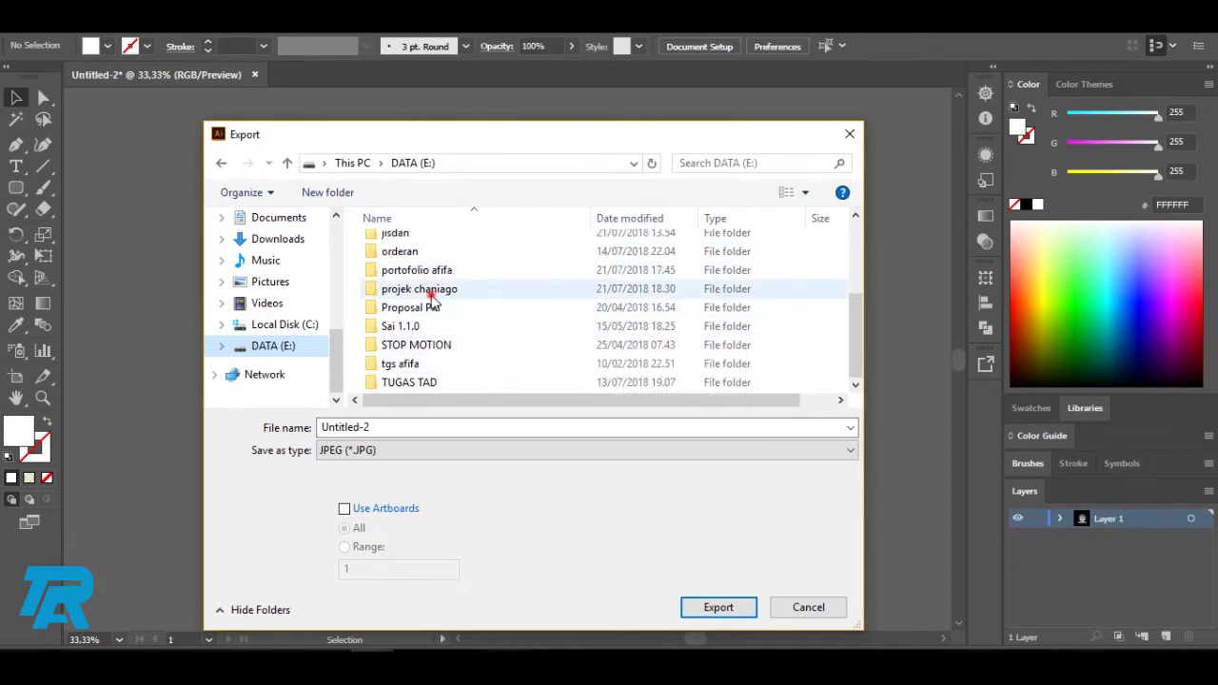
double_click(431, 290)
scroll(504, 304, down, 1)
click(535, 341)
double_click(535, 340)
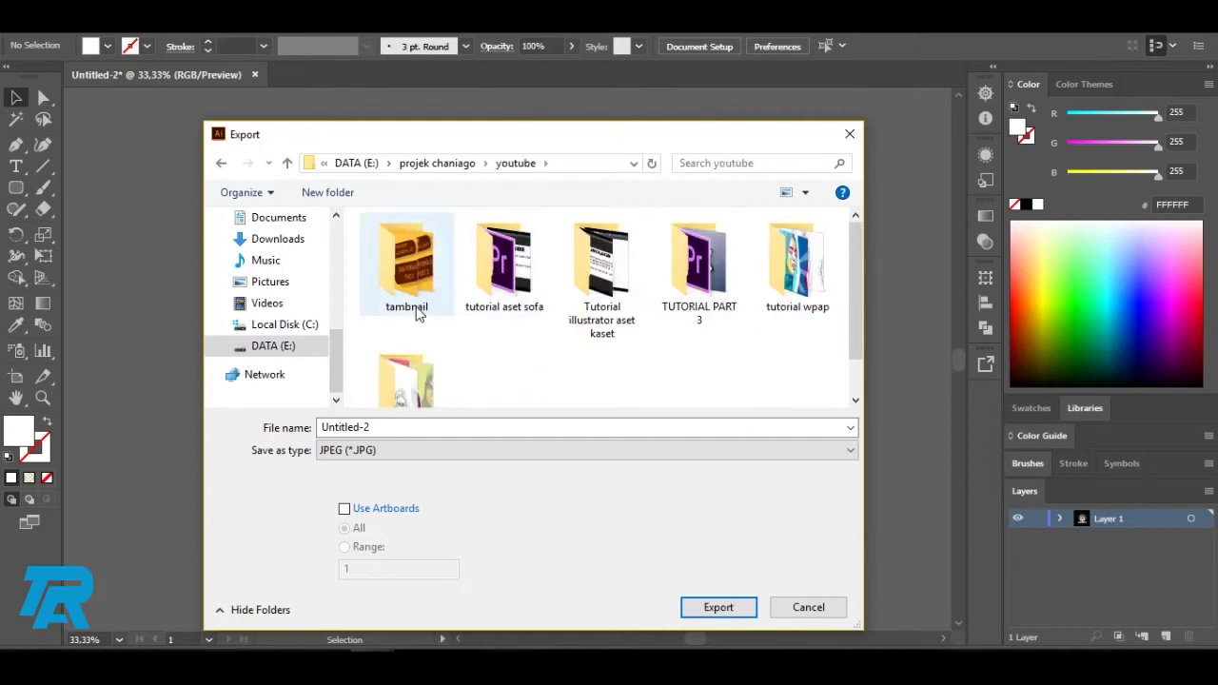
scroll(451, 356, down, 1)
Create a TUTORIAL LOGO folder there and export into it as LOGO.
click(328, 192)
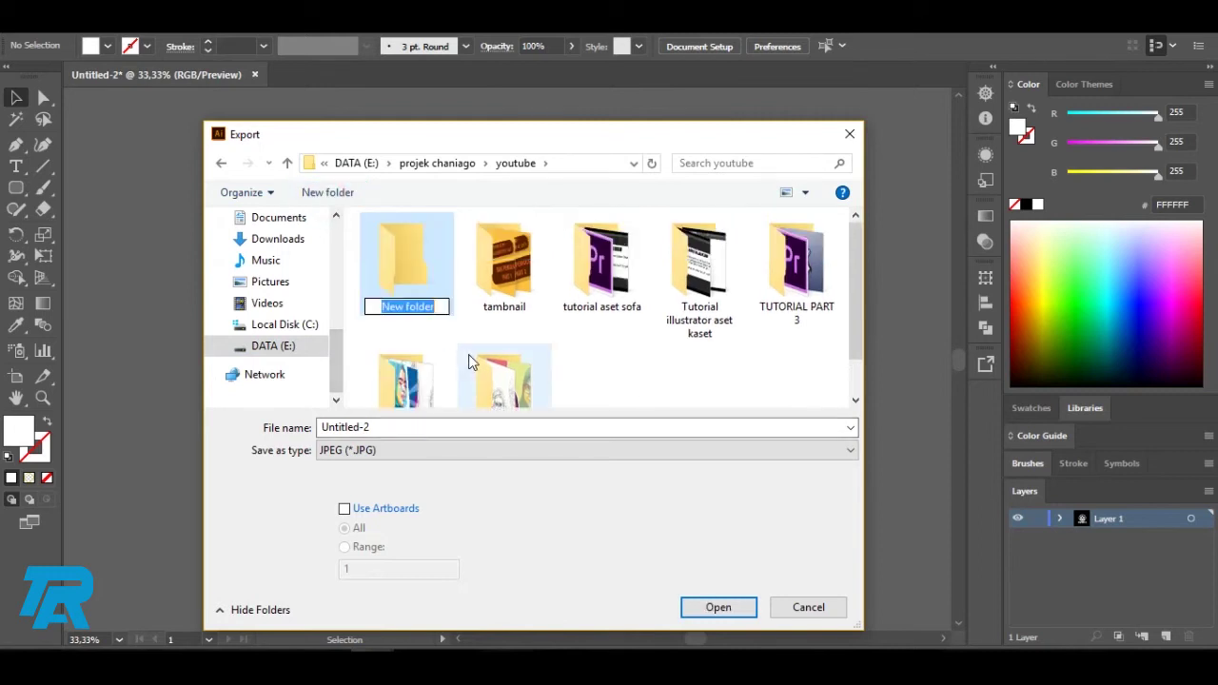
text(TUTORIAL LOGO)
key(Return)
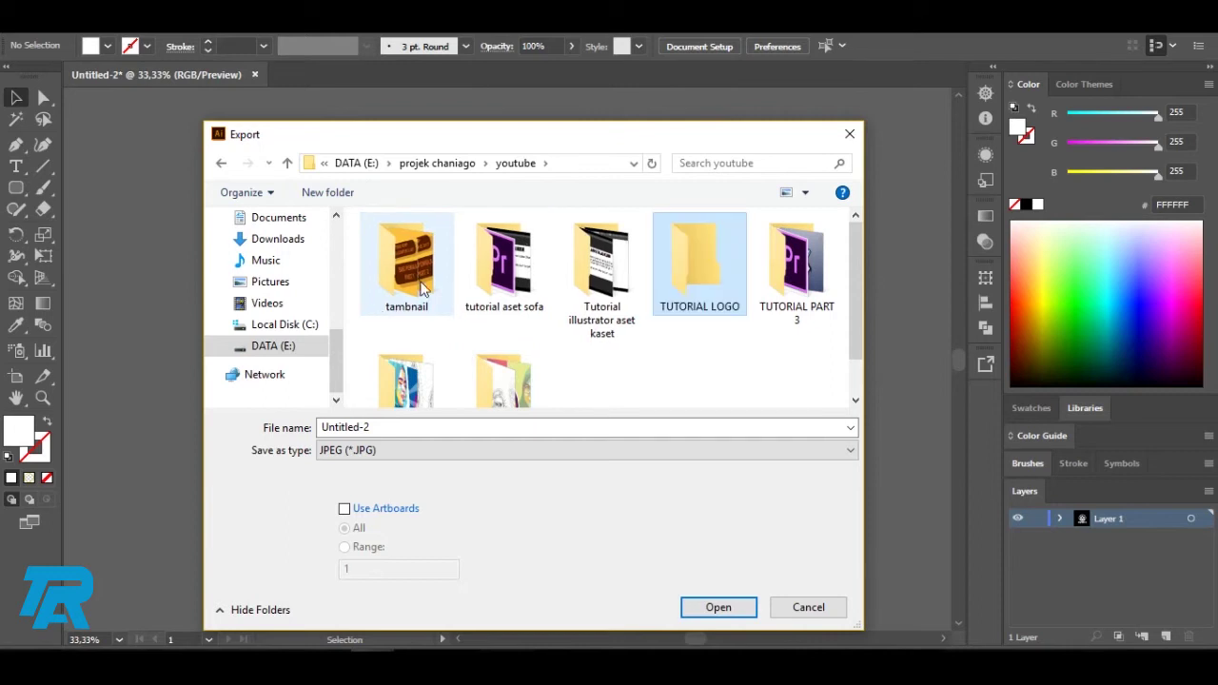
double_click(674, 288)
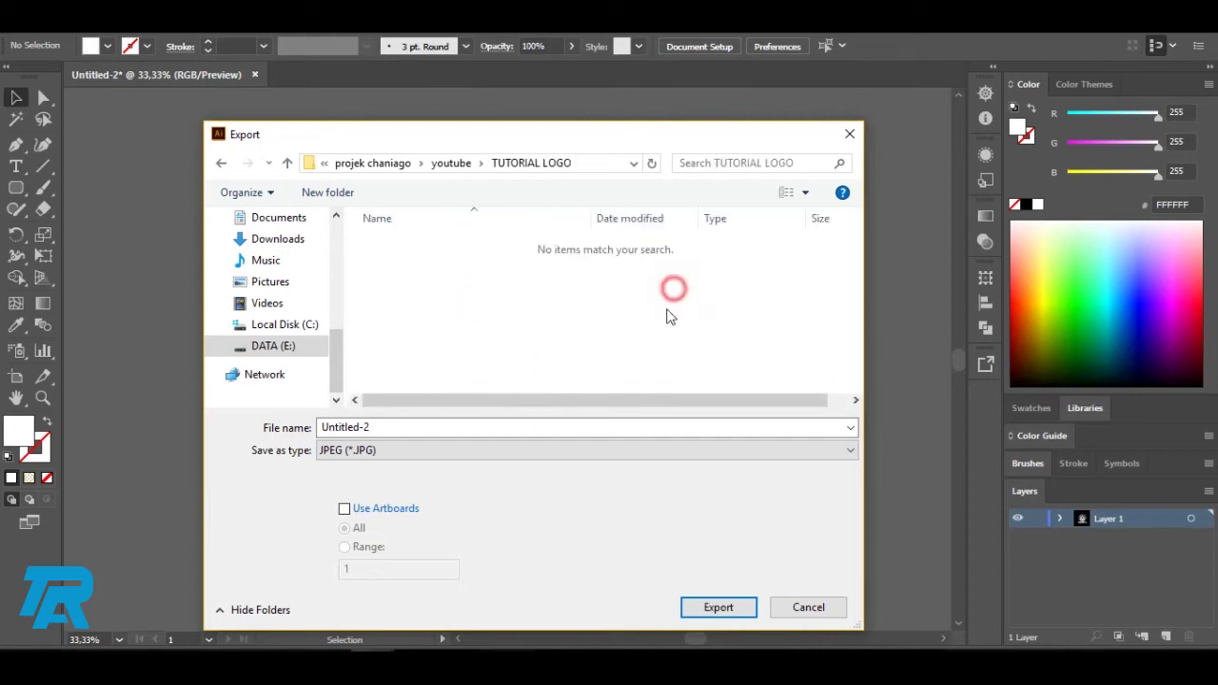
click(603, 428)
text(LOGO)
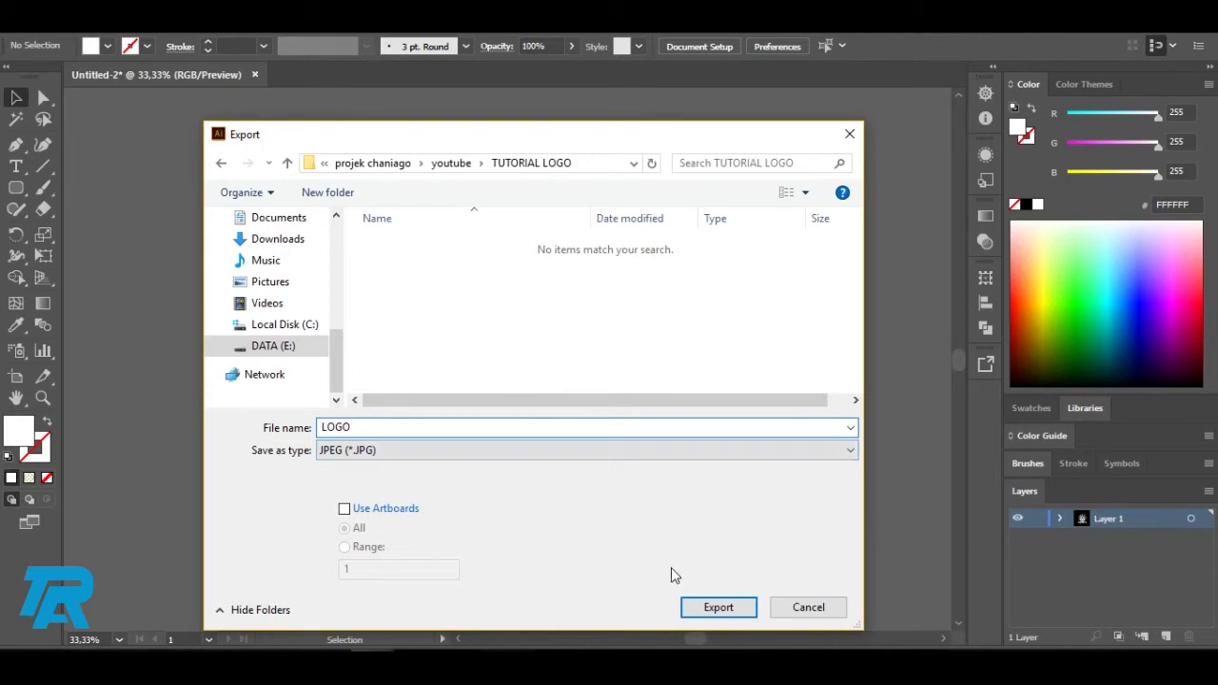
click(695, 605)
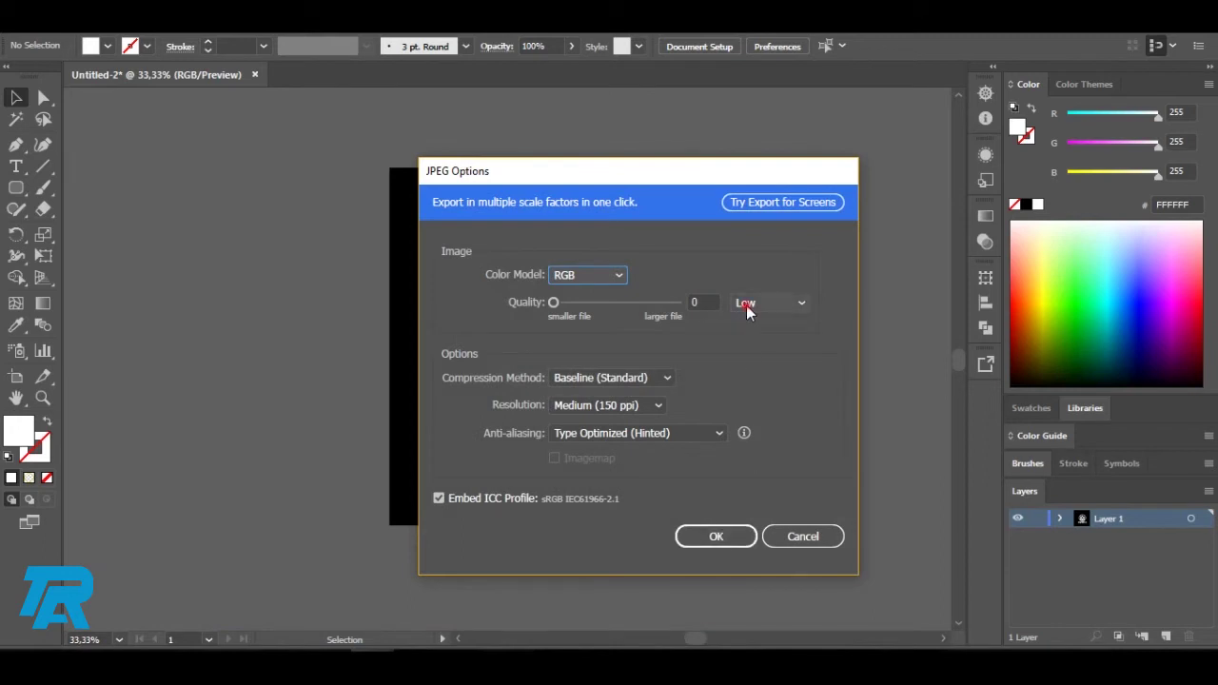
Set JPEG Options to High quality and High (300 ppi) resolution and confirm.
click(752, 301)
click(754, 360)
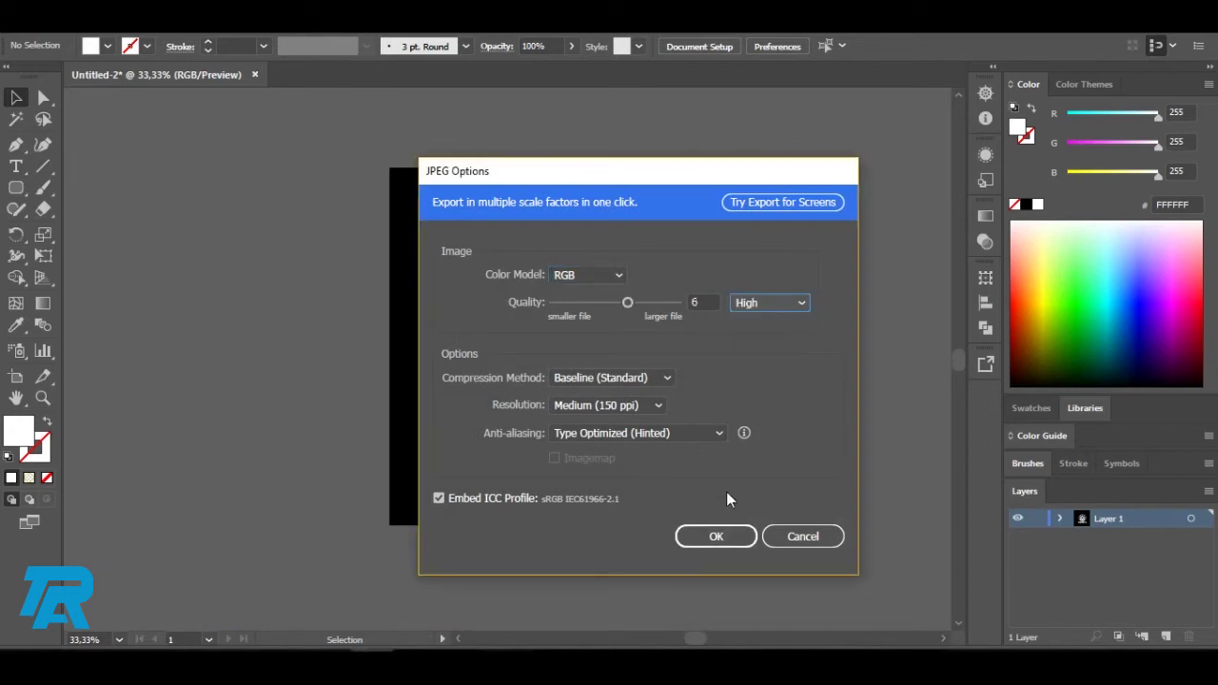
click(655, 406)
click(645, 464)
click(720, 537)
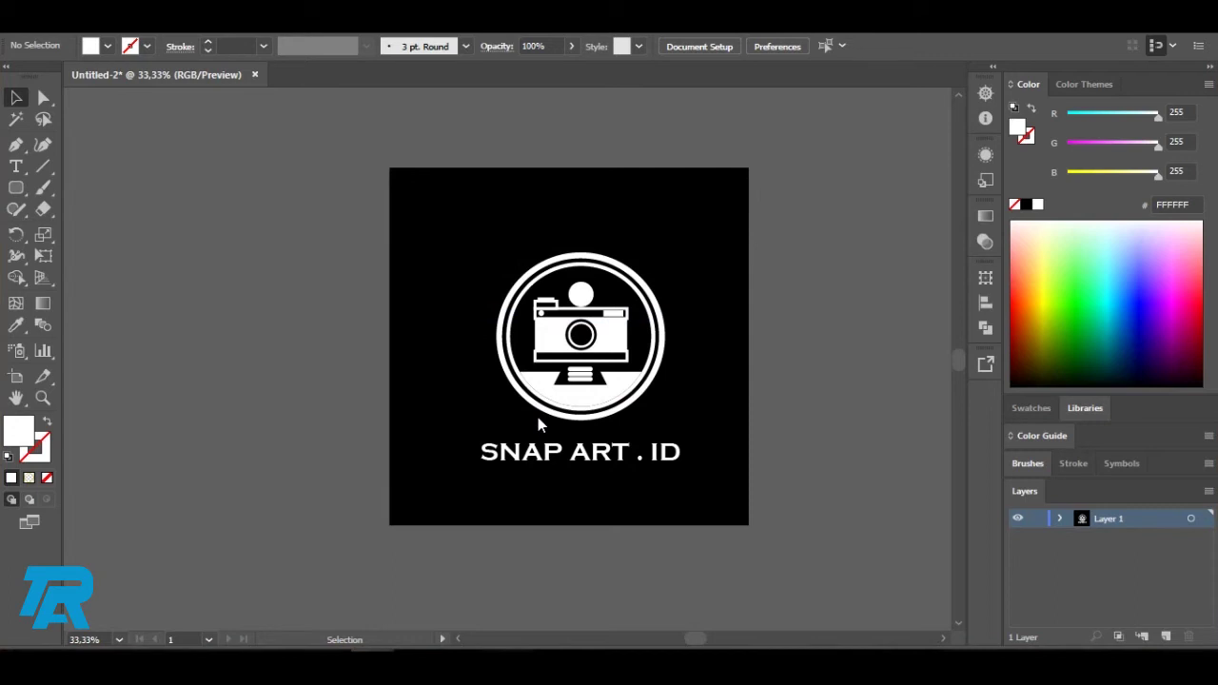
Save the document as Illustrator file LOGO, accepting the default Illustrator Options.
click(42, 21)
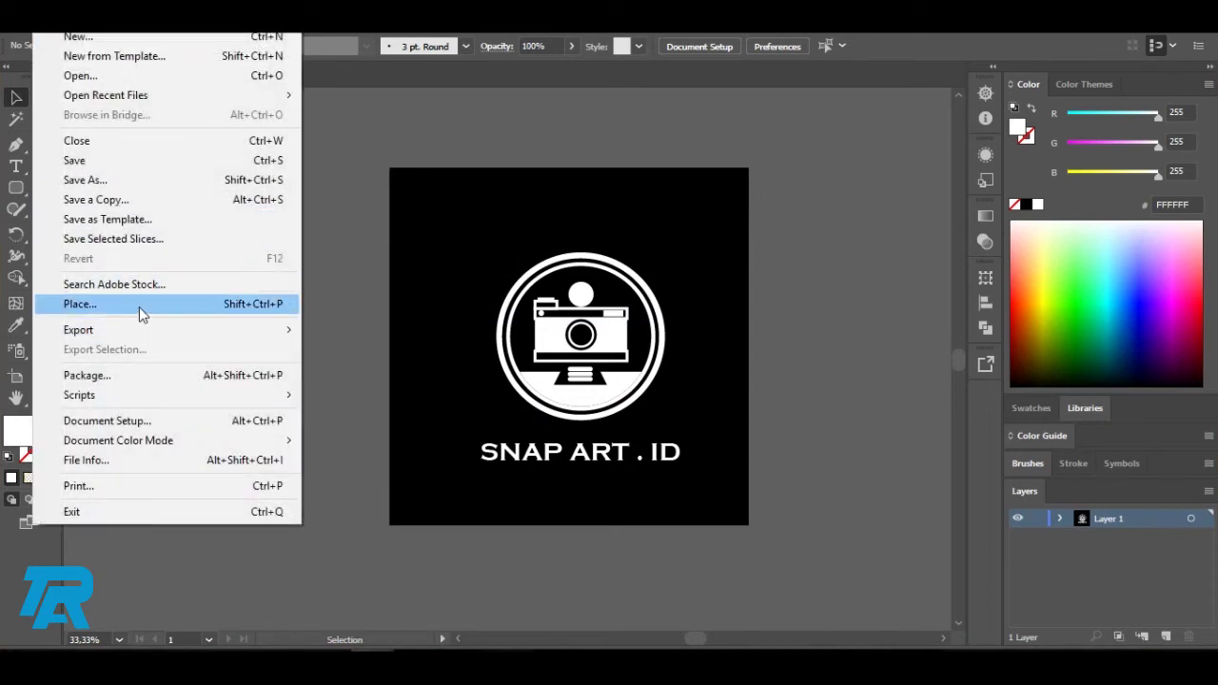
click(148, 181)
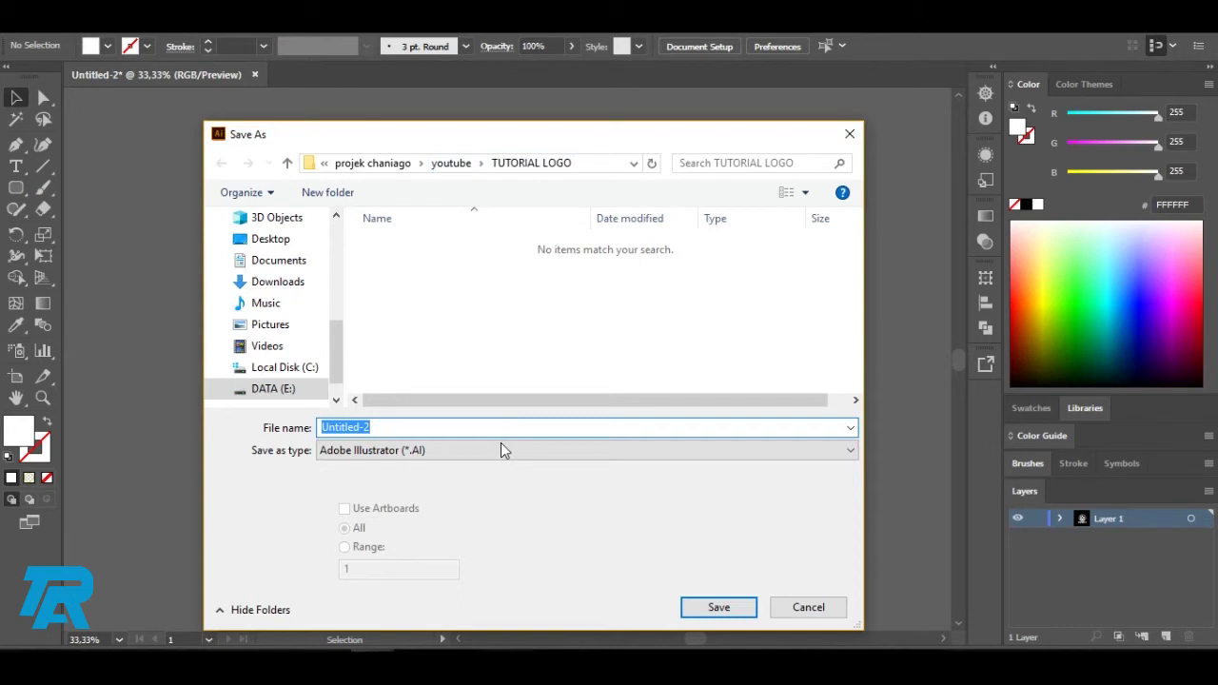
text(LO)
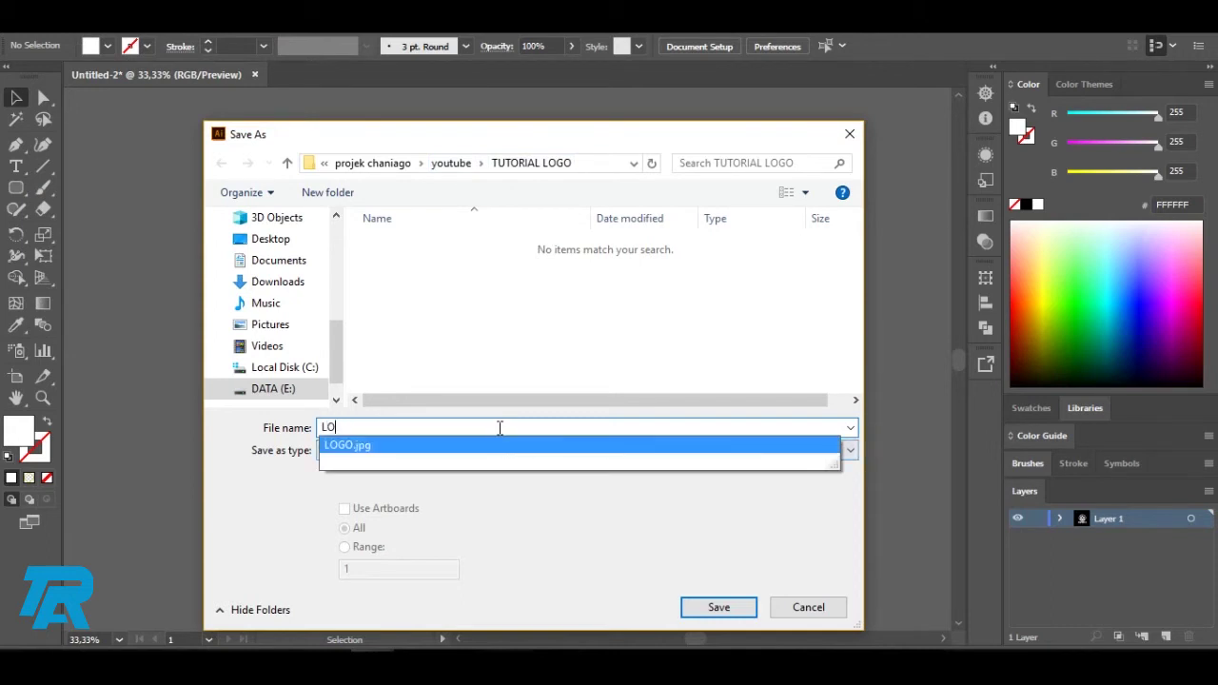
text(GO)
click(516, 316)
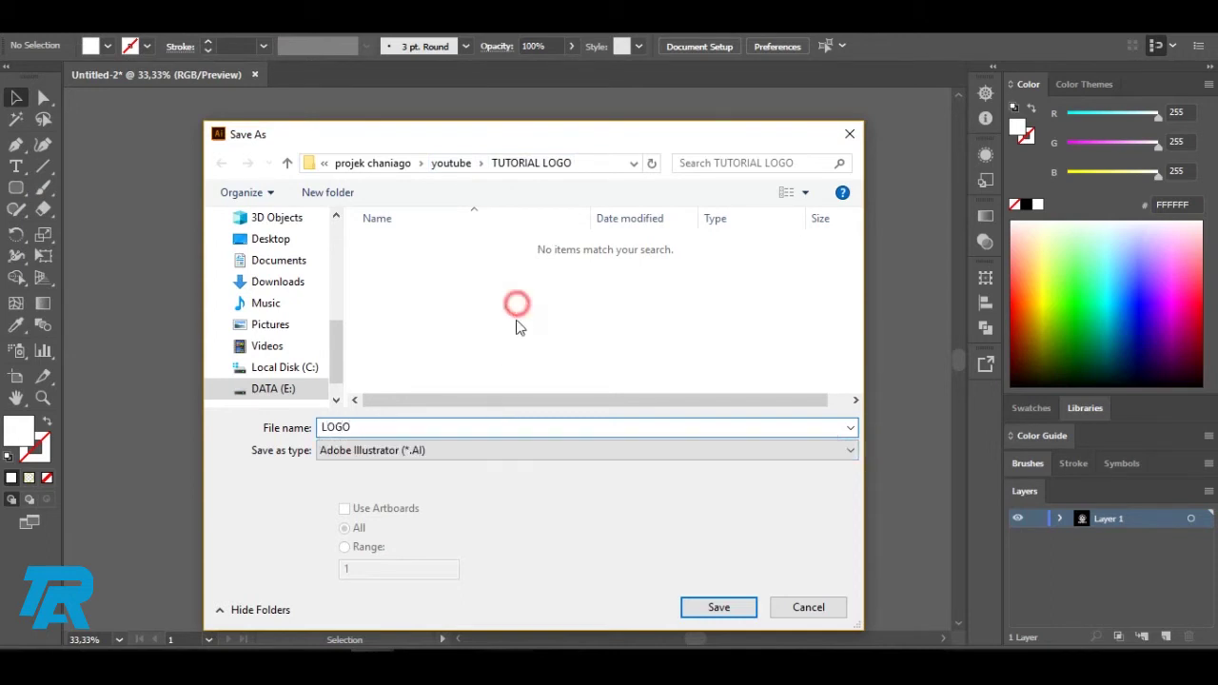
click(718, 607)
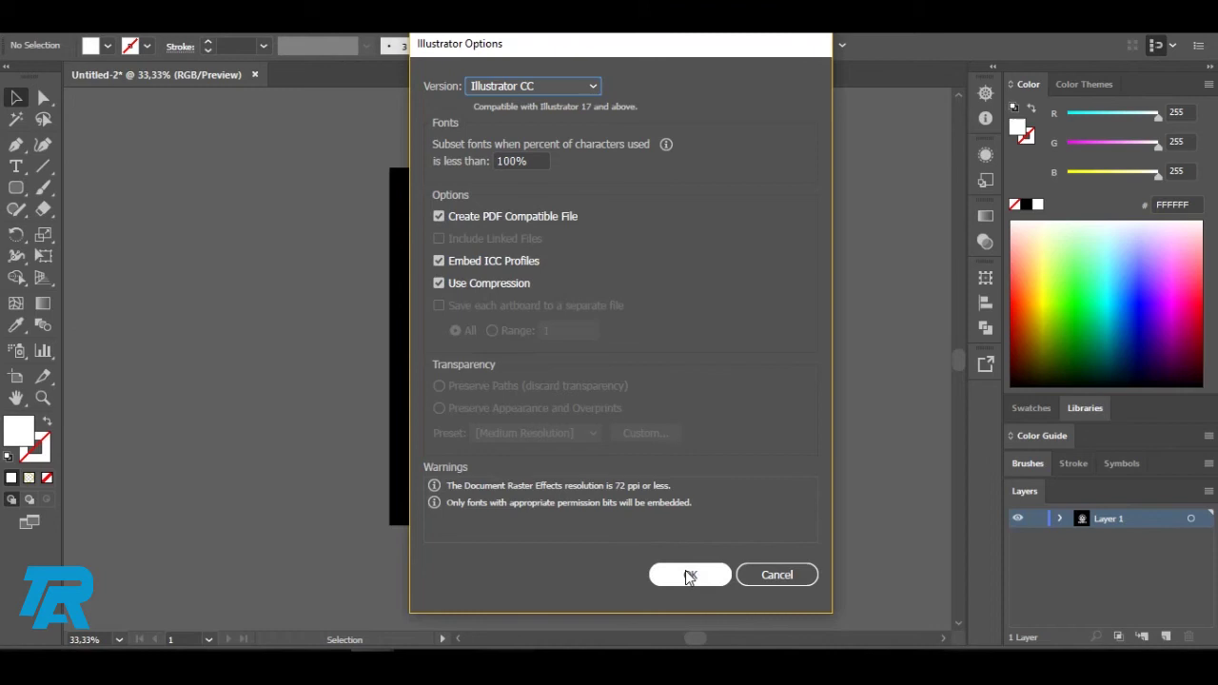
click(686, 575)
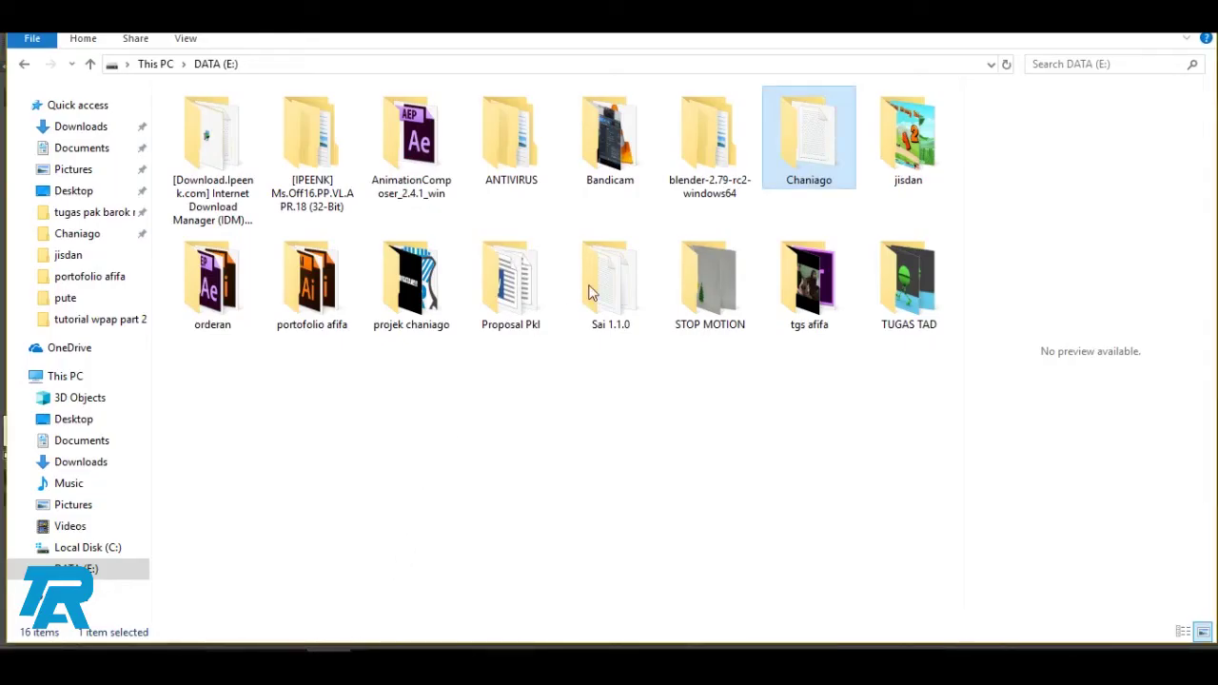
In File Explorer, open projek chaniago > youtube > TUTORIAL LOGO.
double_click(439, 291)
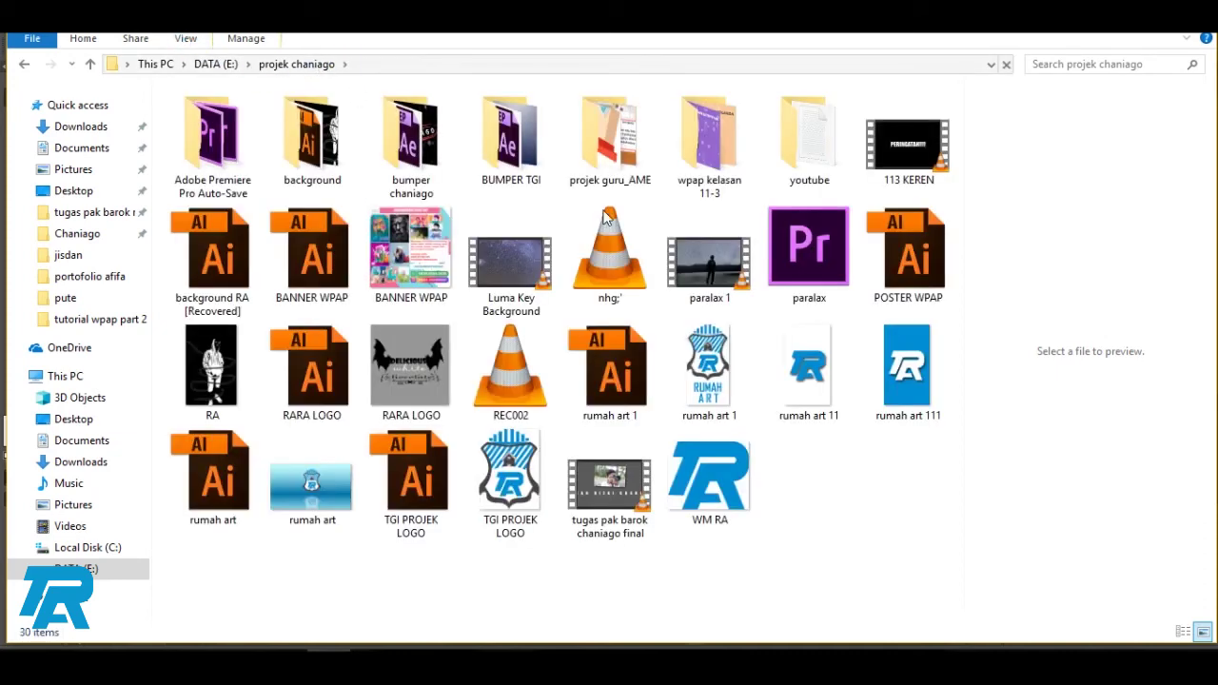
click(782, 175)
double_click(782, 175)
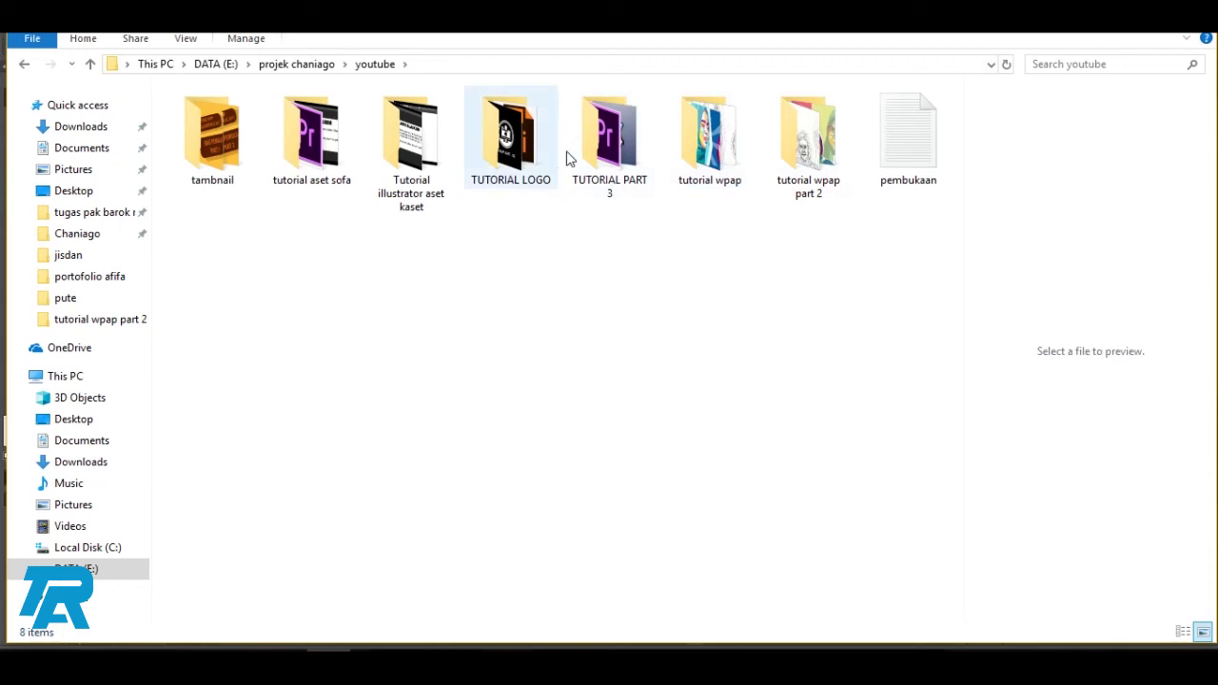
click(477, 172)
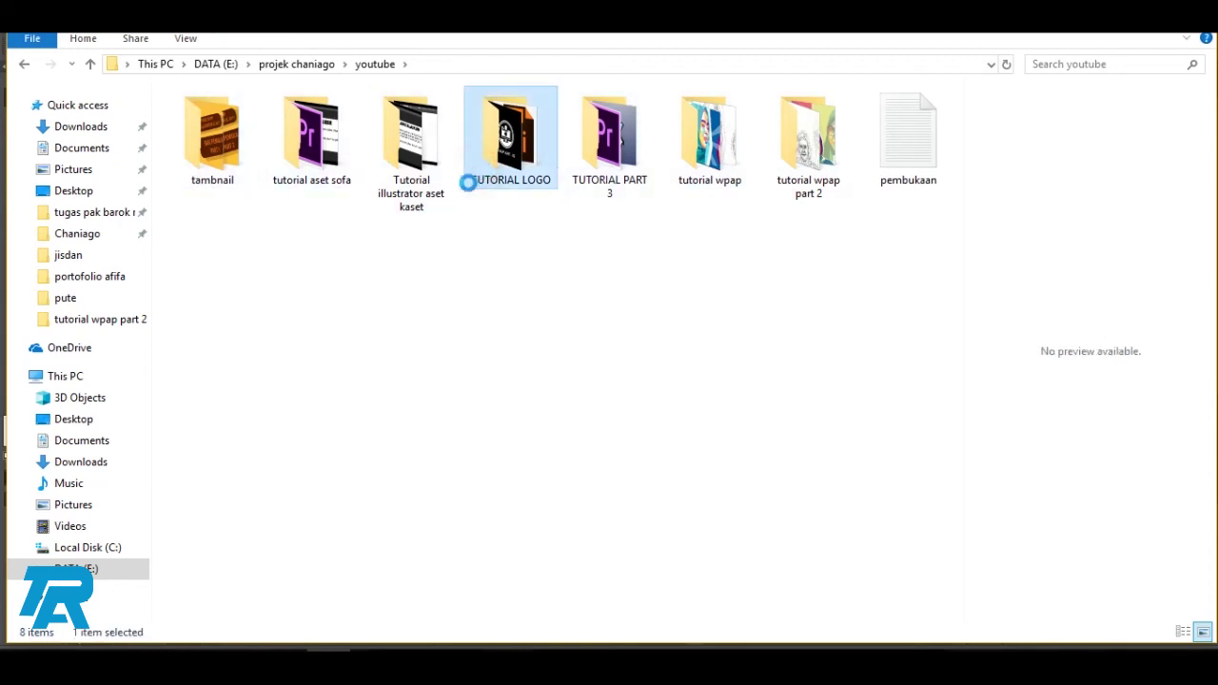
double_click(477, 172)
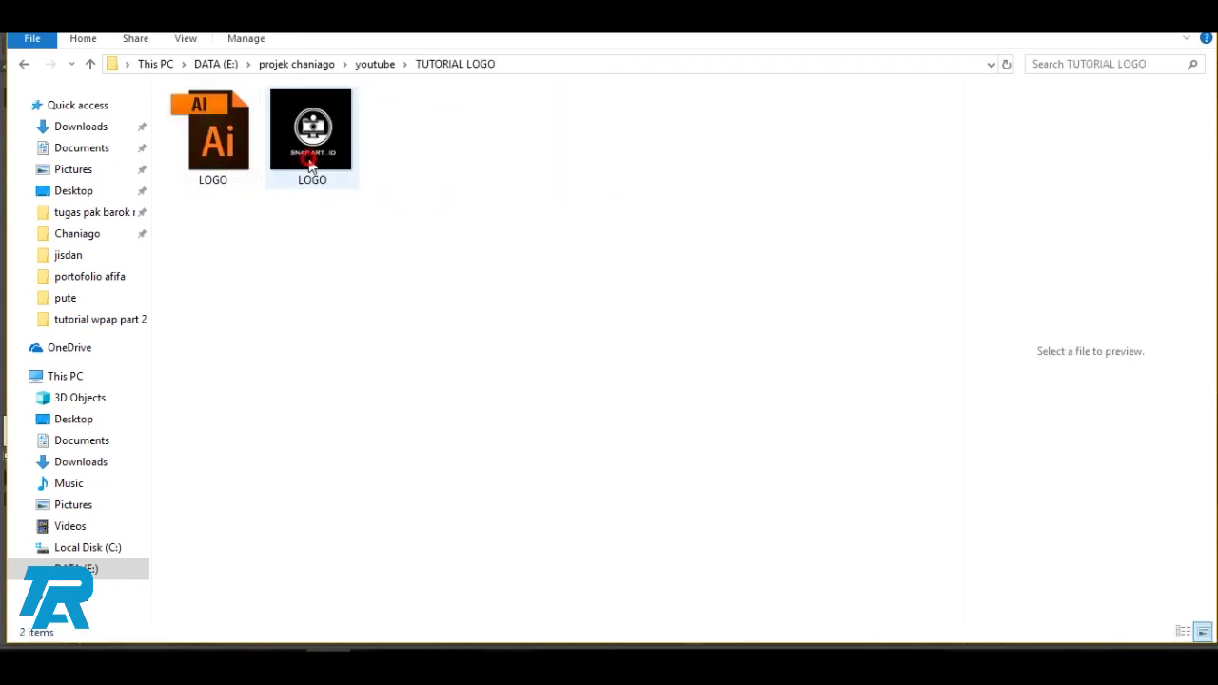
Preview the exported LOGO JPEG, widening and then shrinking the Preview pane.
click(309, 164)
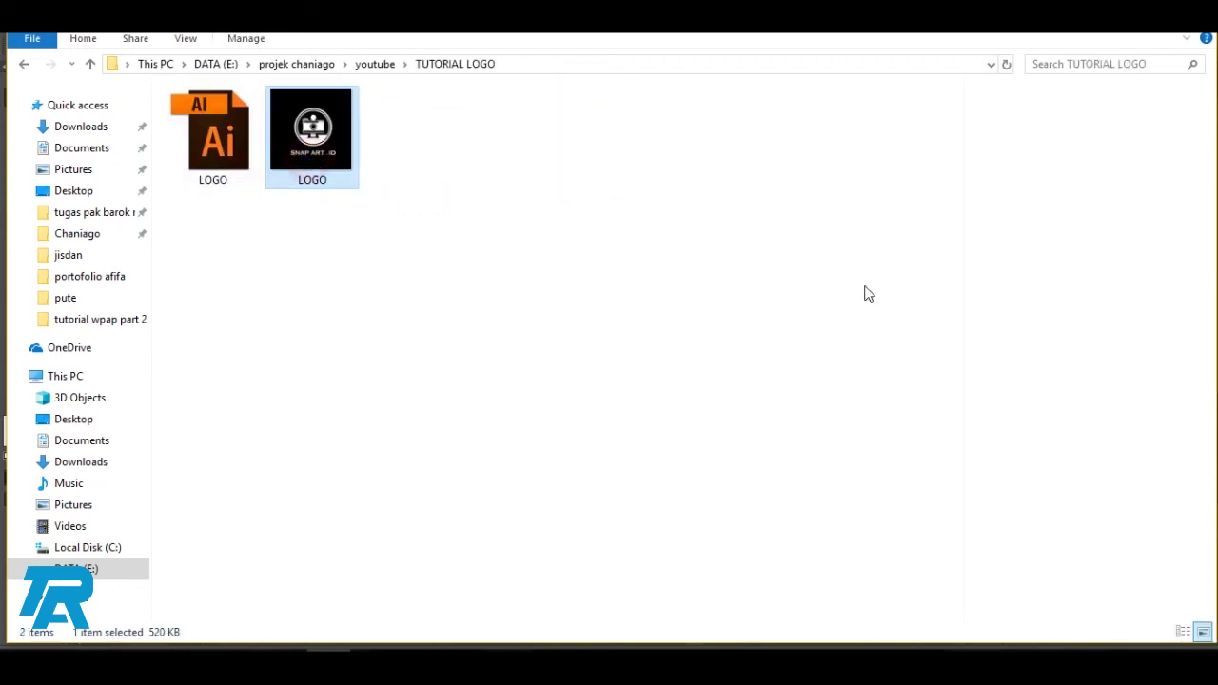
click(963, 272)
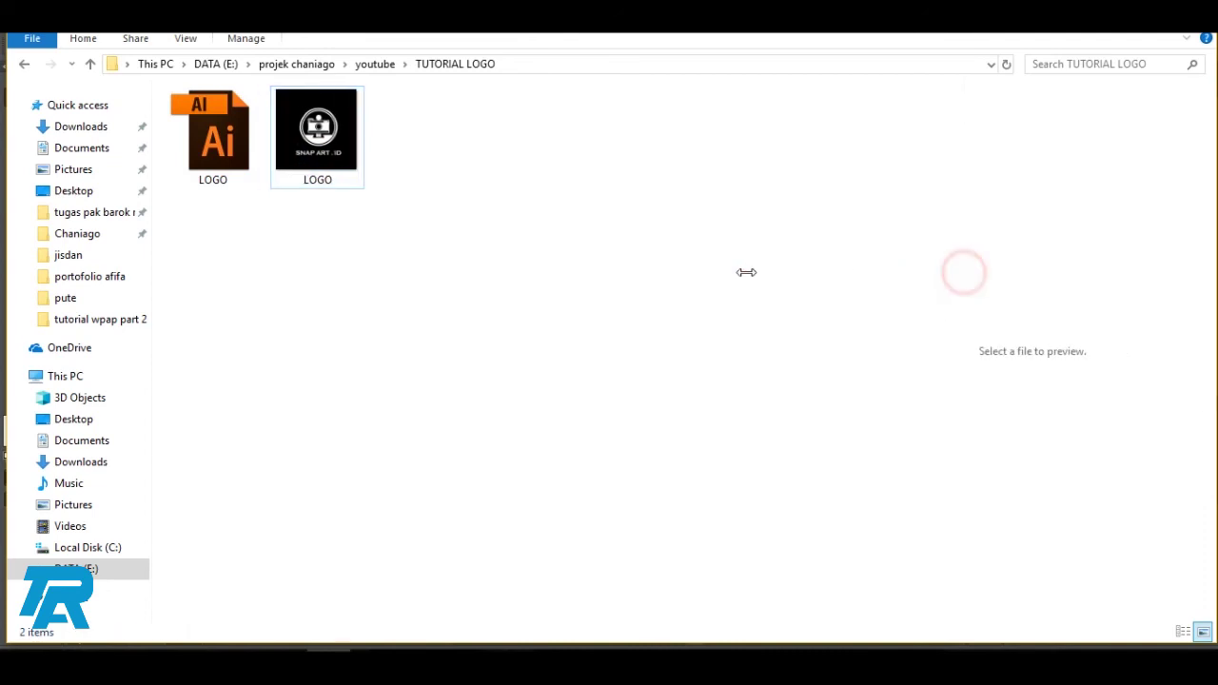
drag(404, 272, 333, 155)
click(253, 236)
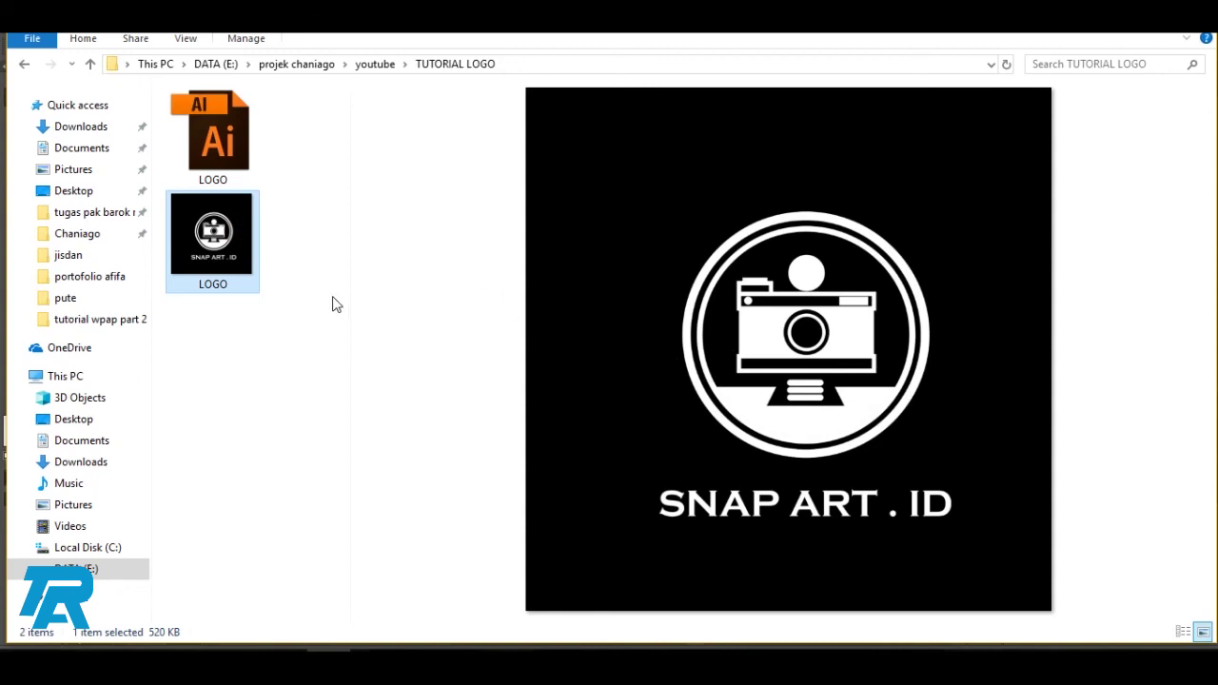
drag(349, 296, 991, 288)
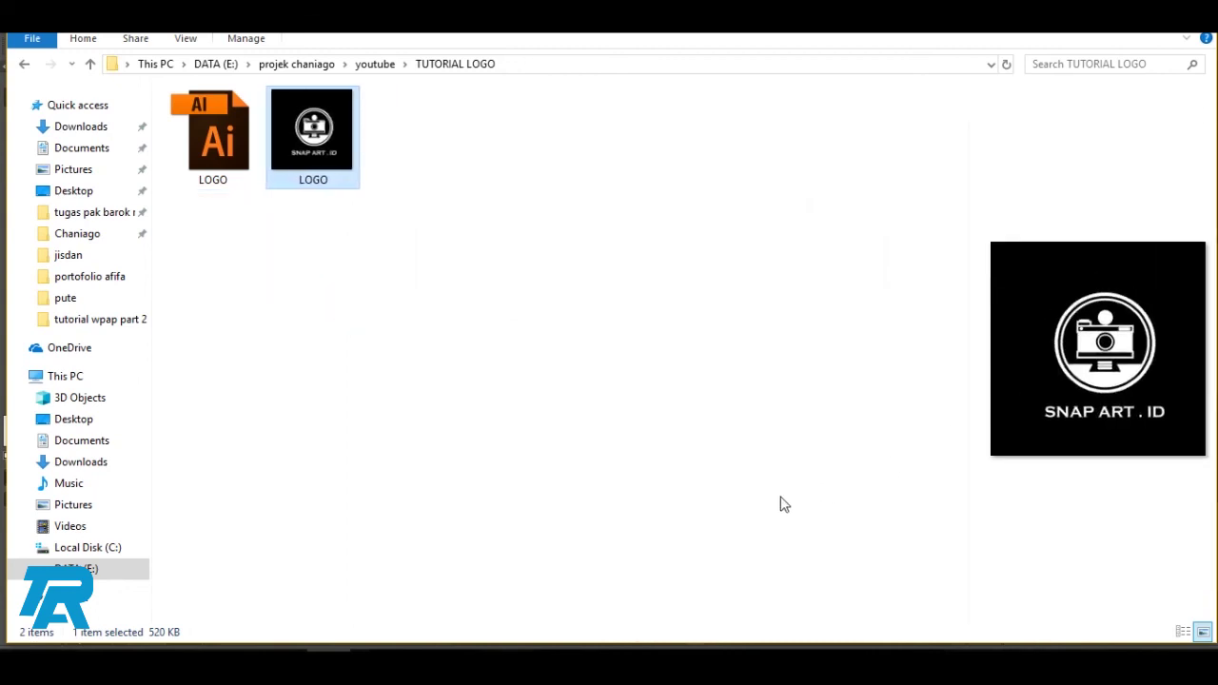
click(298, 592)
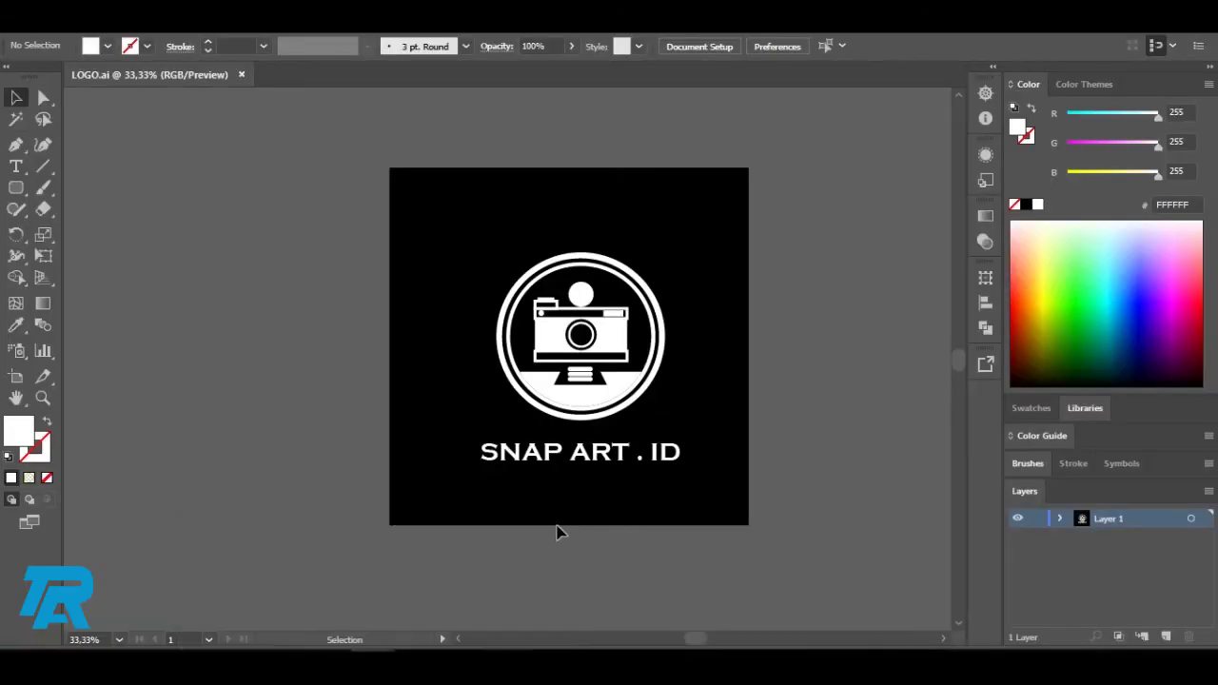